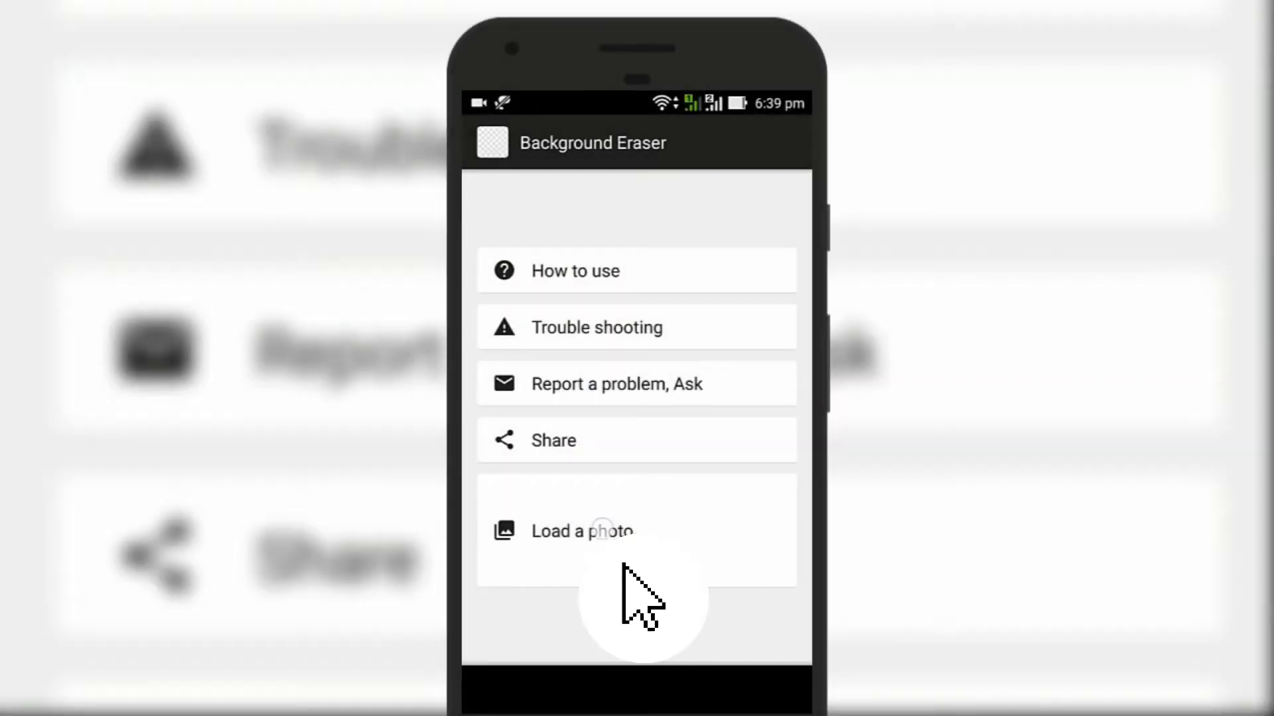
# - Load the ink cloud photo and erase its beige background with Auto mode
pyautogui.click(622, 560)
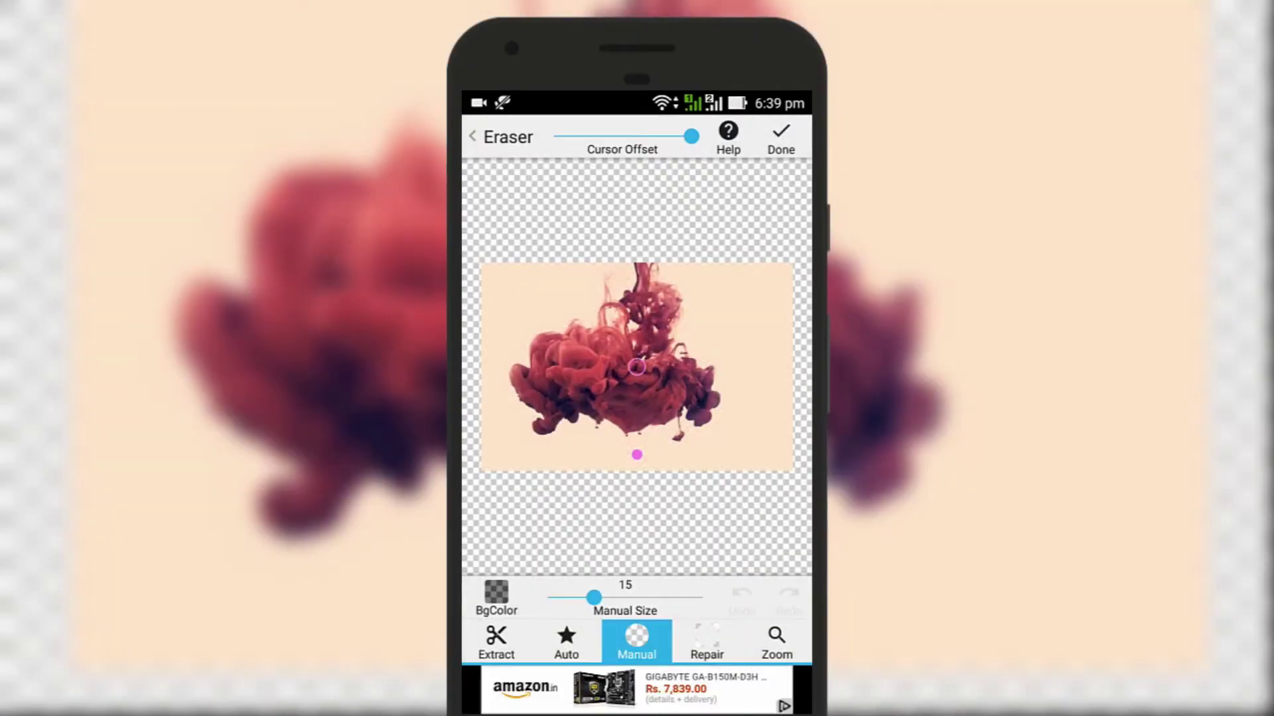
pyautogui.click(567, 640)
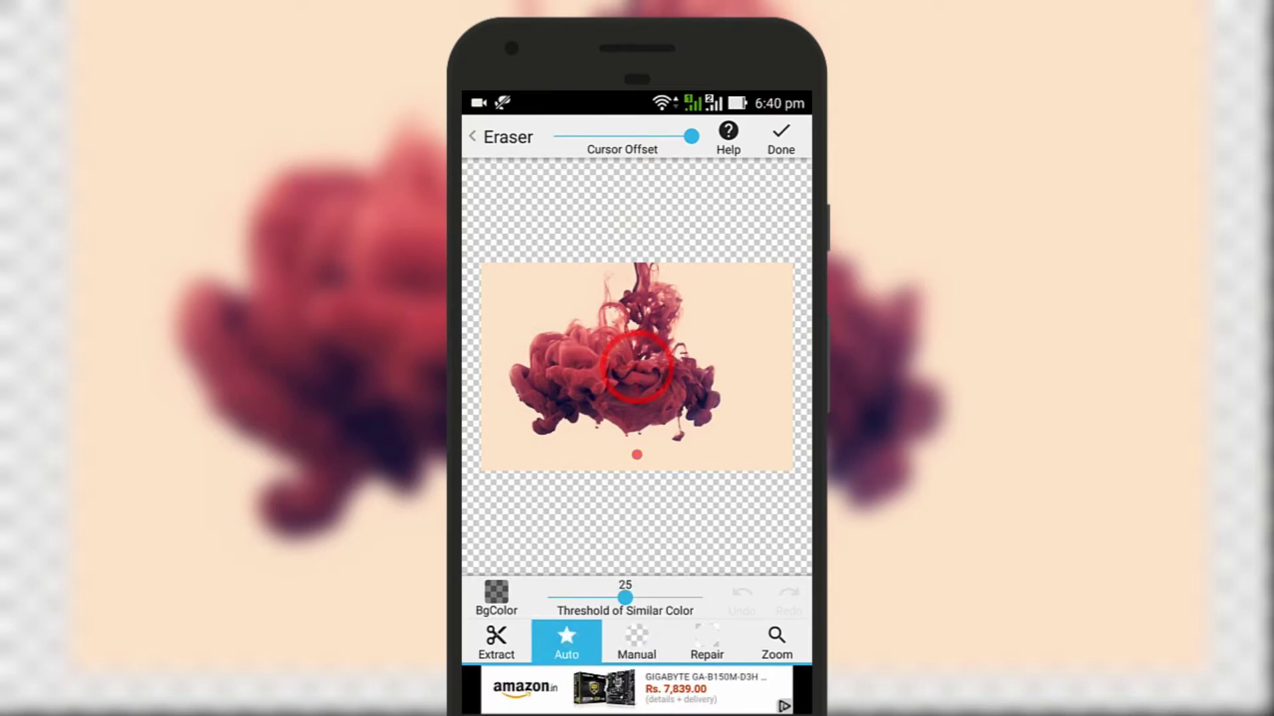
pyautogui.moveTo(636, 454); pyautogui.dragTo(750, 446)
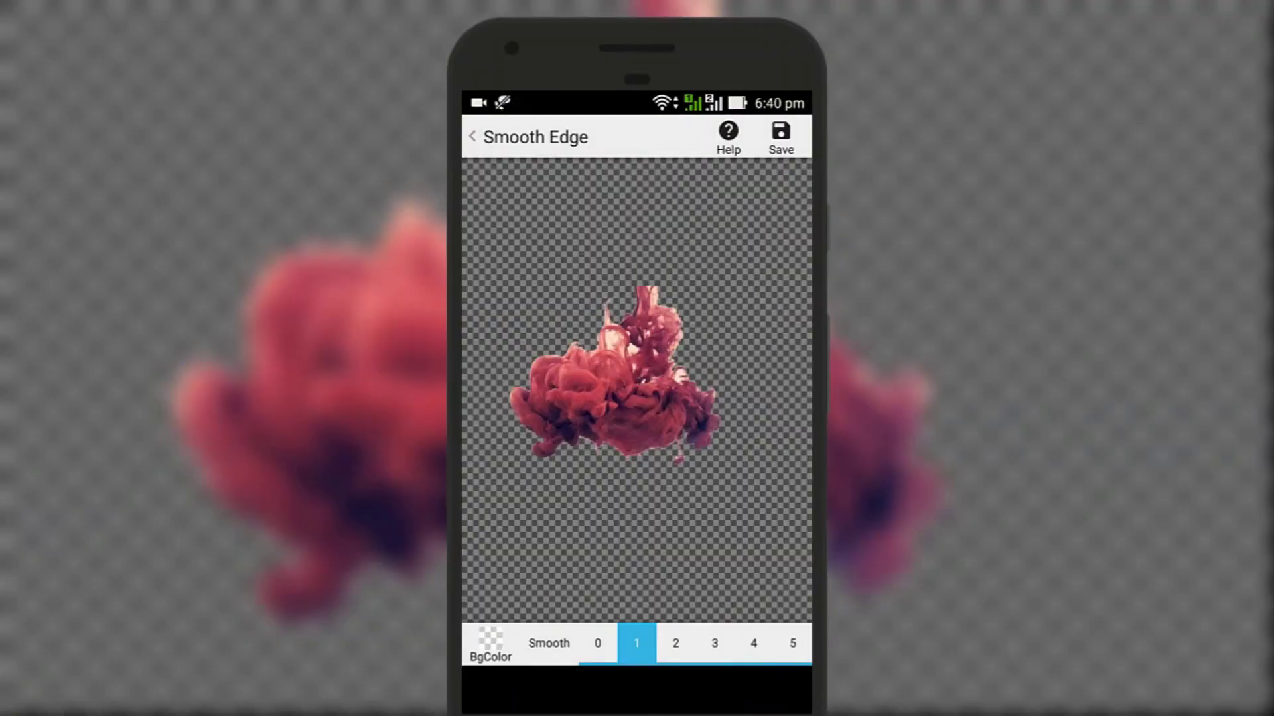
# - Smooth the ink cutout's edges to level 5, then save it and finish
pyautogui.click(754, 643)
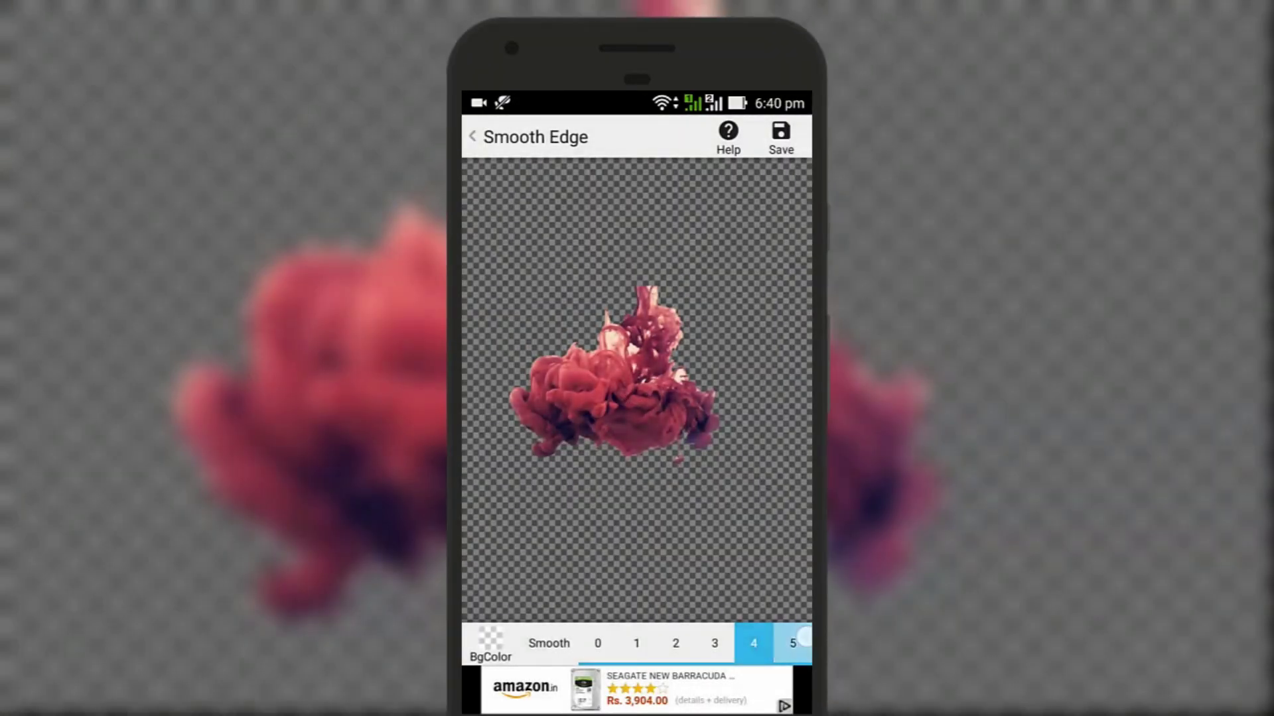
pyautogui.click(796, 641)
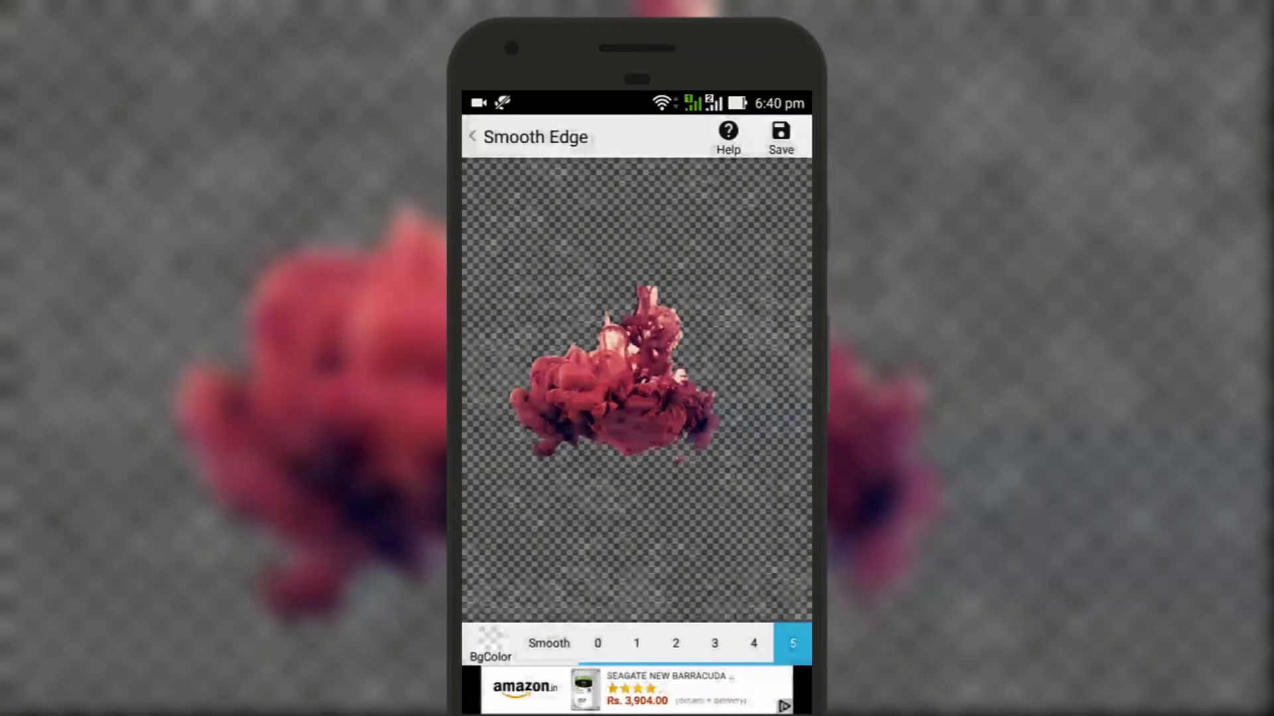
pyautogui.click(781, 136)
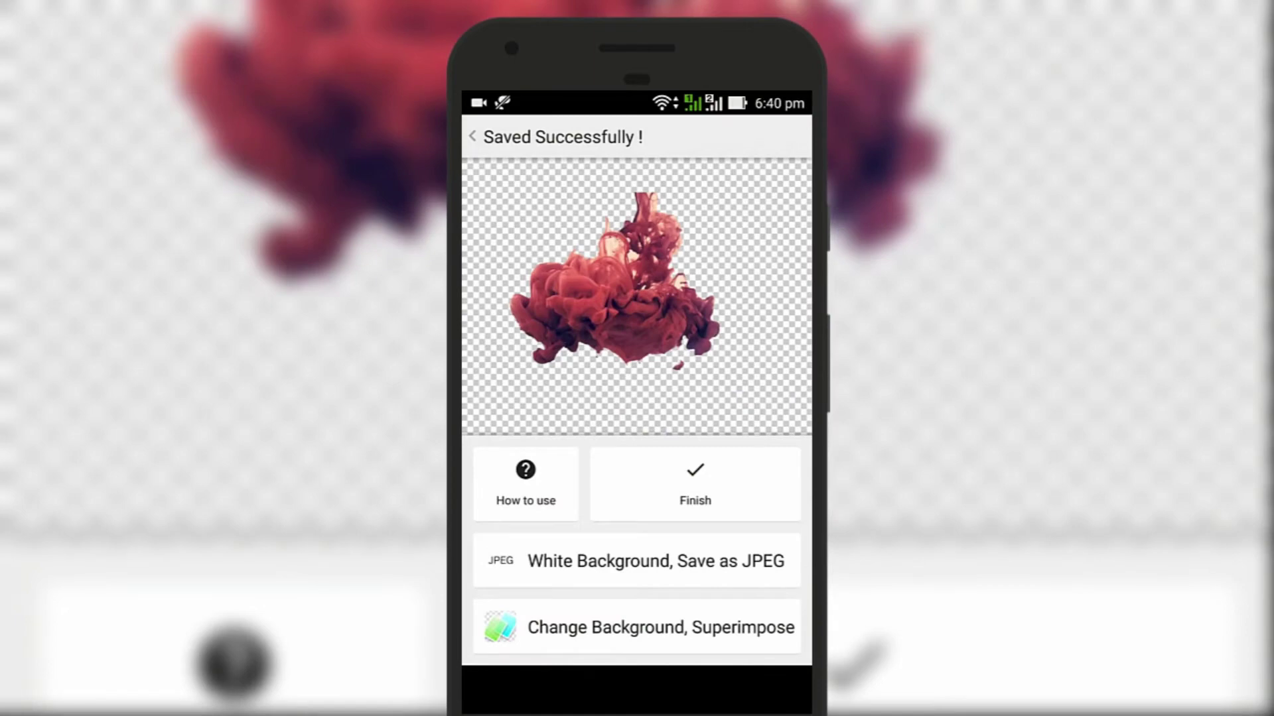
pyautogui.click(704, 483)
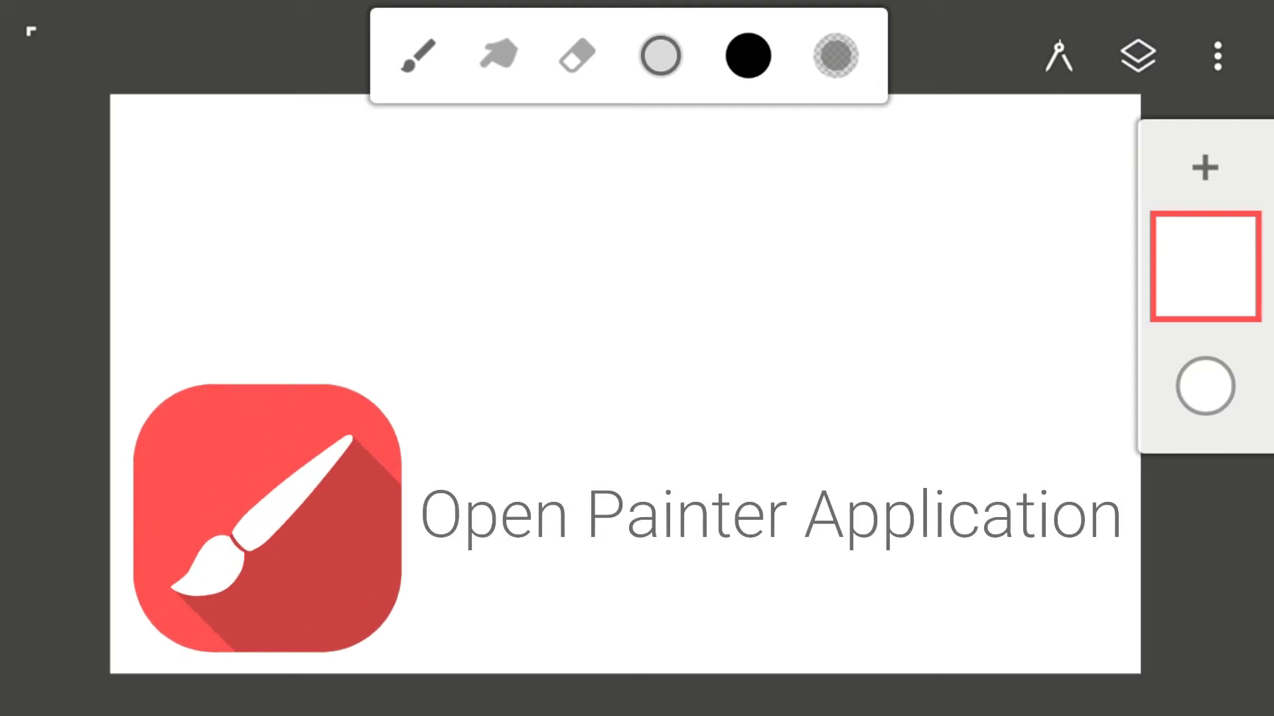
# - Import the ink-cloud cutout from the gallery as a layer and enlarge it to fill the canvas
pyautogui.click(1217, 56)
pyautogui.click(912, 259)
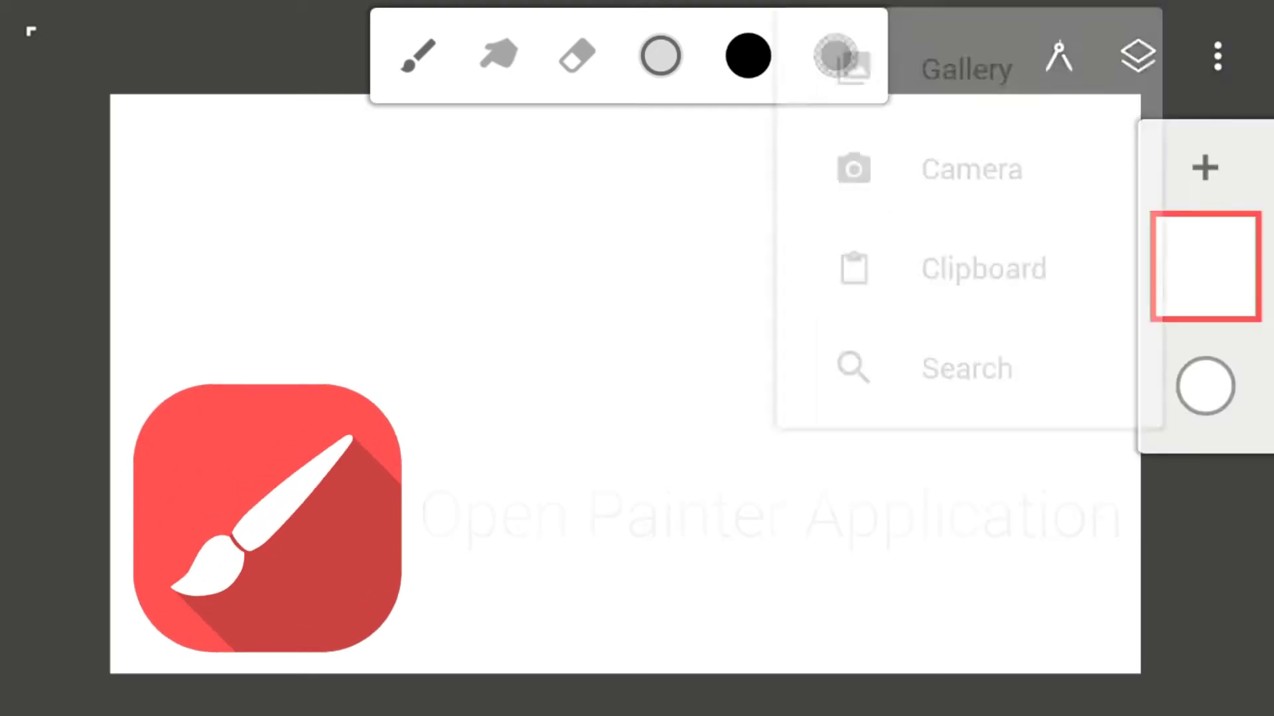
pyautogui.click(949, 110)
pyautogui.click(597, 273)
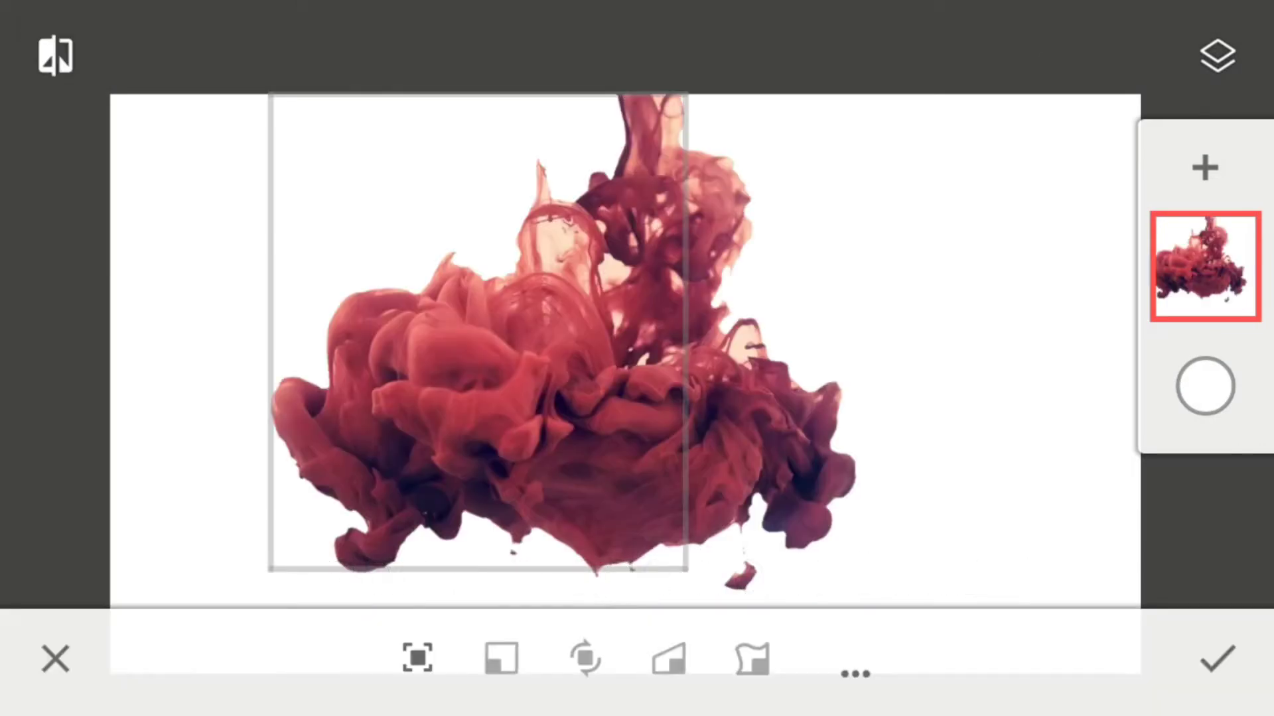
pyautogui.moveTo(816, 495)
pyautogui.mouseDown()
pyautogui.moveTo(890, 518)
pyautogui.moveTo(869, 512)
pyautogui.mouseUp()
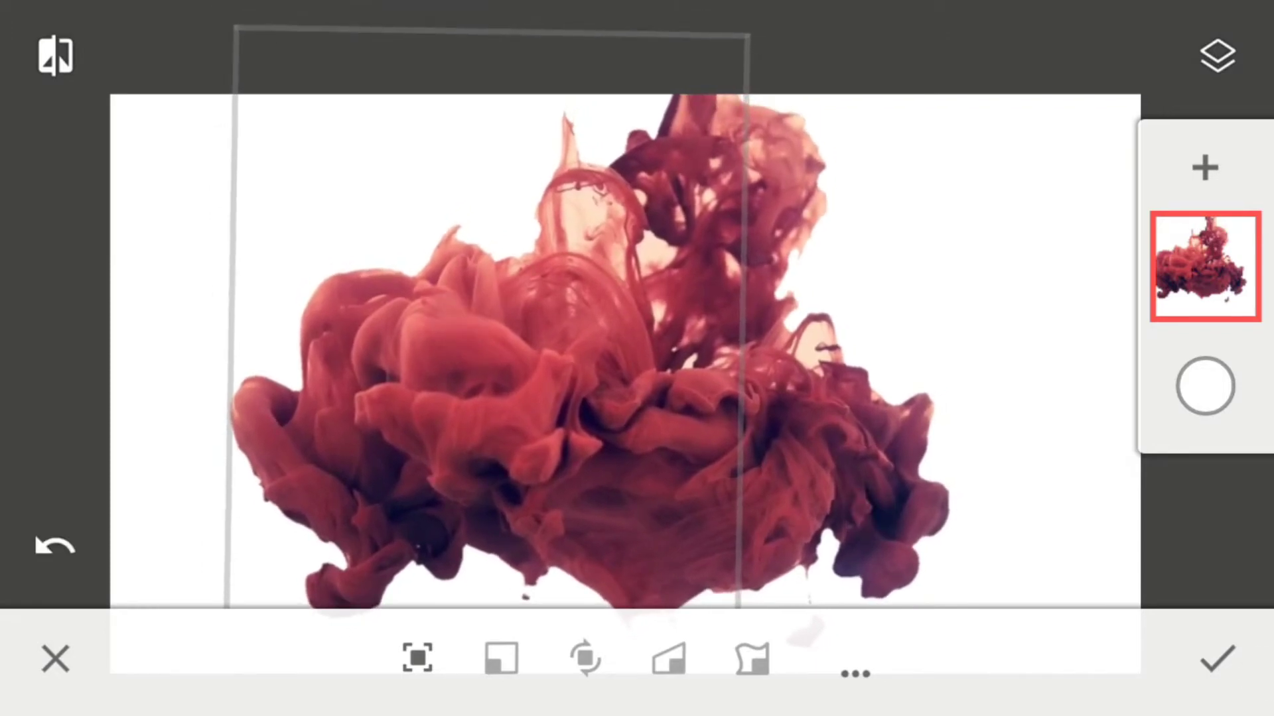
pyautogui.click(1217, 659)
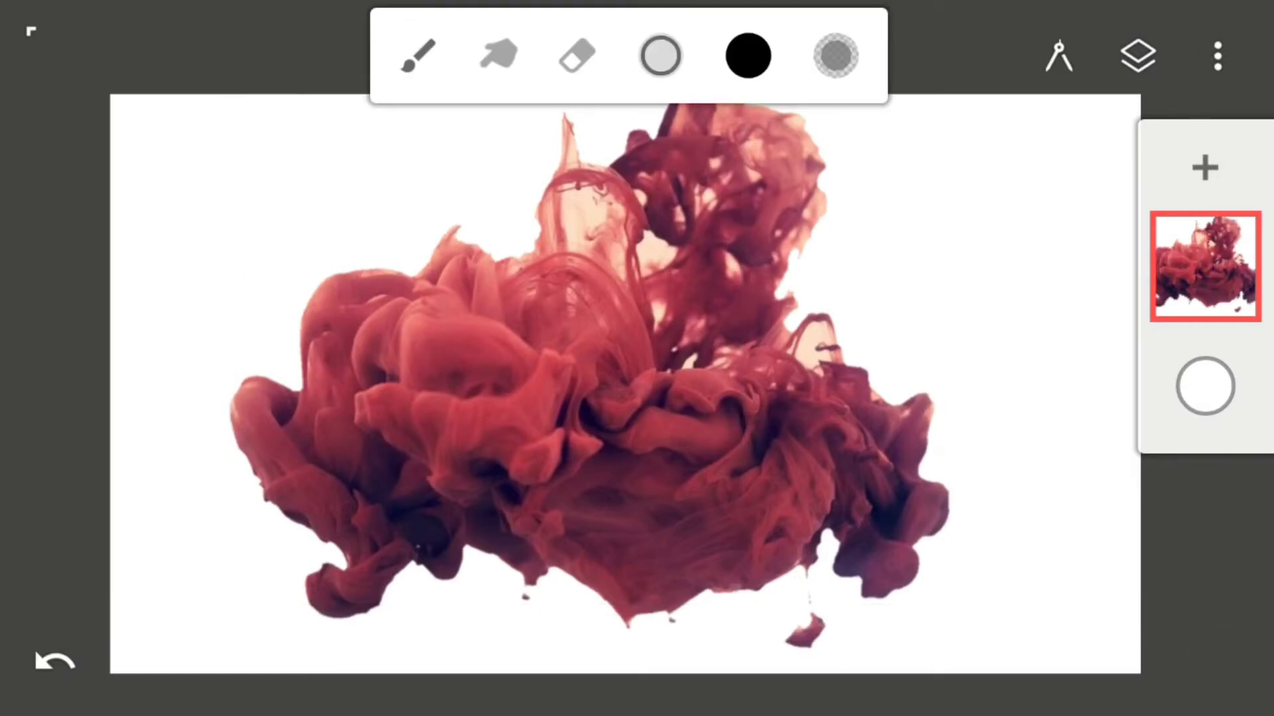
# - Erase the stray ink drip below the cloud's lower right with the eraser at opacity 100
pyautogui.click(578, 56)
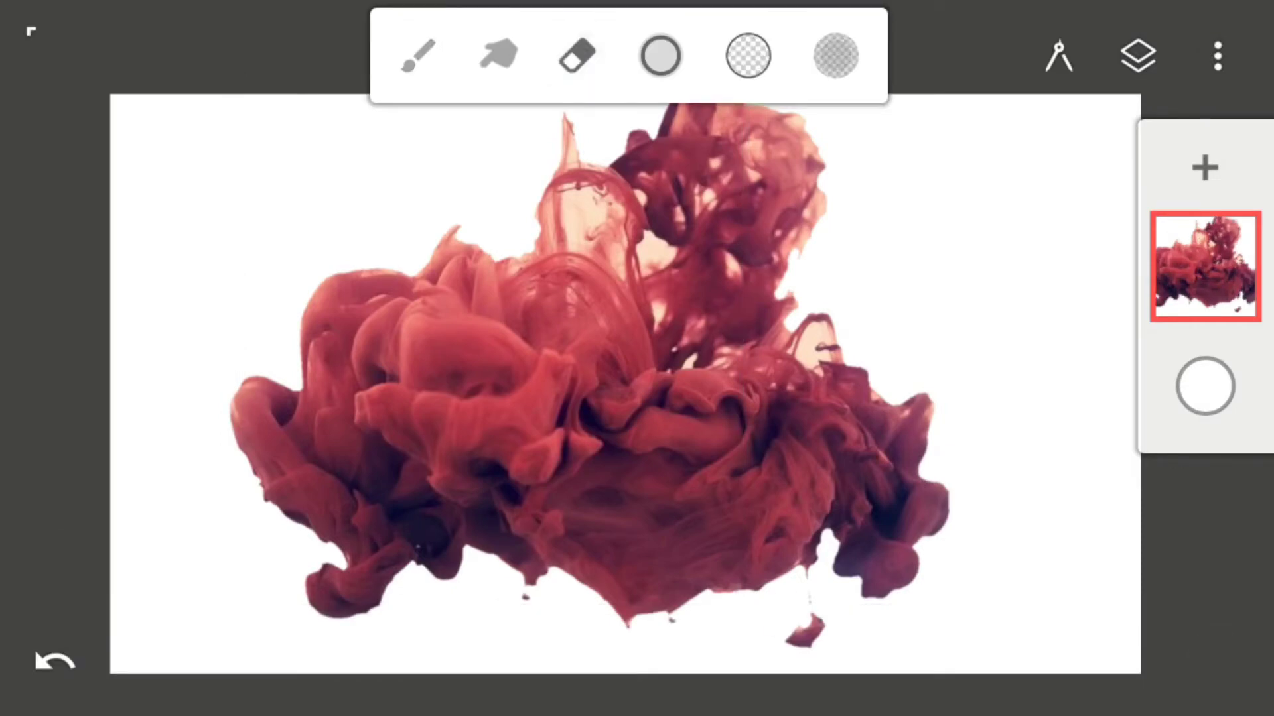
pyautogui.scroll(5, 796, 371)
pyautogui.moveTo(591, 586)
pyautogui.mouseDown()
pyautogui.moveTo(548, 589)
pyautogui.moveTo(564, 630)
pyautogui.mouseUp()
pyautogui.moveTo(956, 219); pyautogui.dragTo(953, 213)
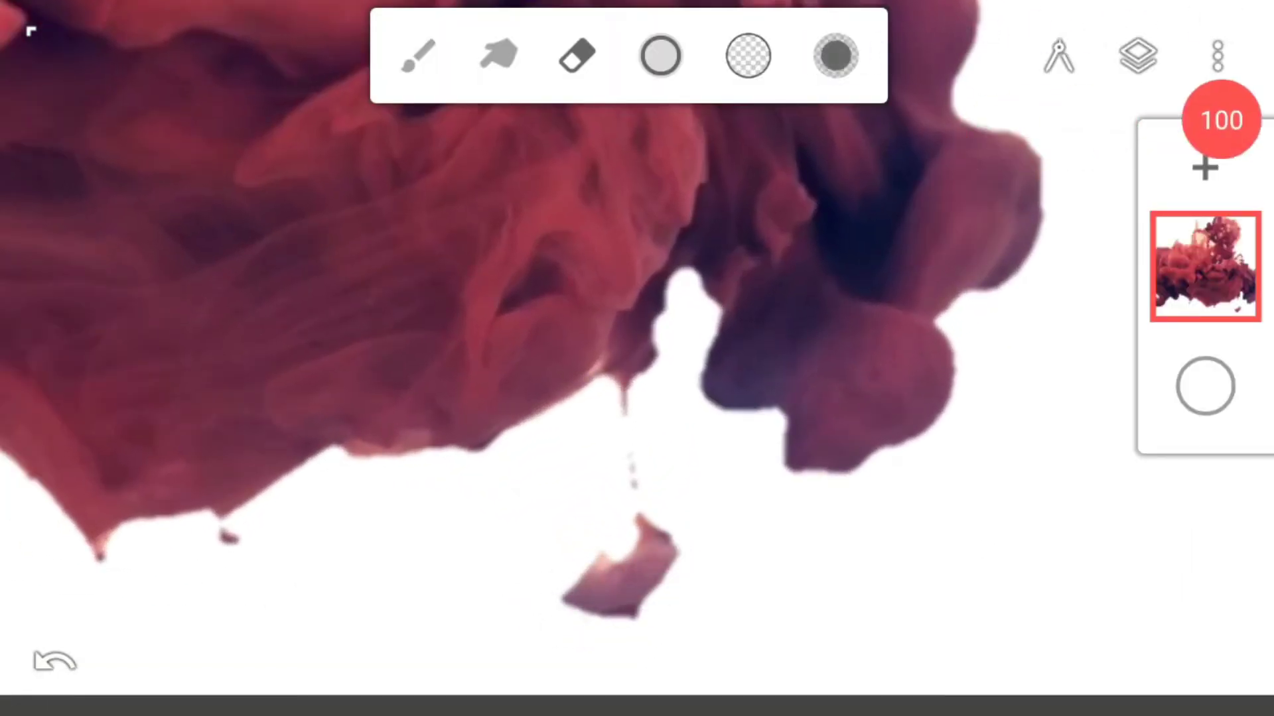
pyautogui.moveTo(582, 603)
pyautogui.mouseDown()
pyautogui.moveTo(563, 603)
pyautogui.moveTo(671, 489)
pyautogui.moveTo(611, 602)
pyautogui.moveTo(629, 620)
pyautogui.moveTo(586, 626)
pyautogui.mouseUp()
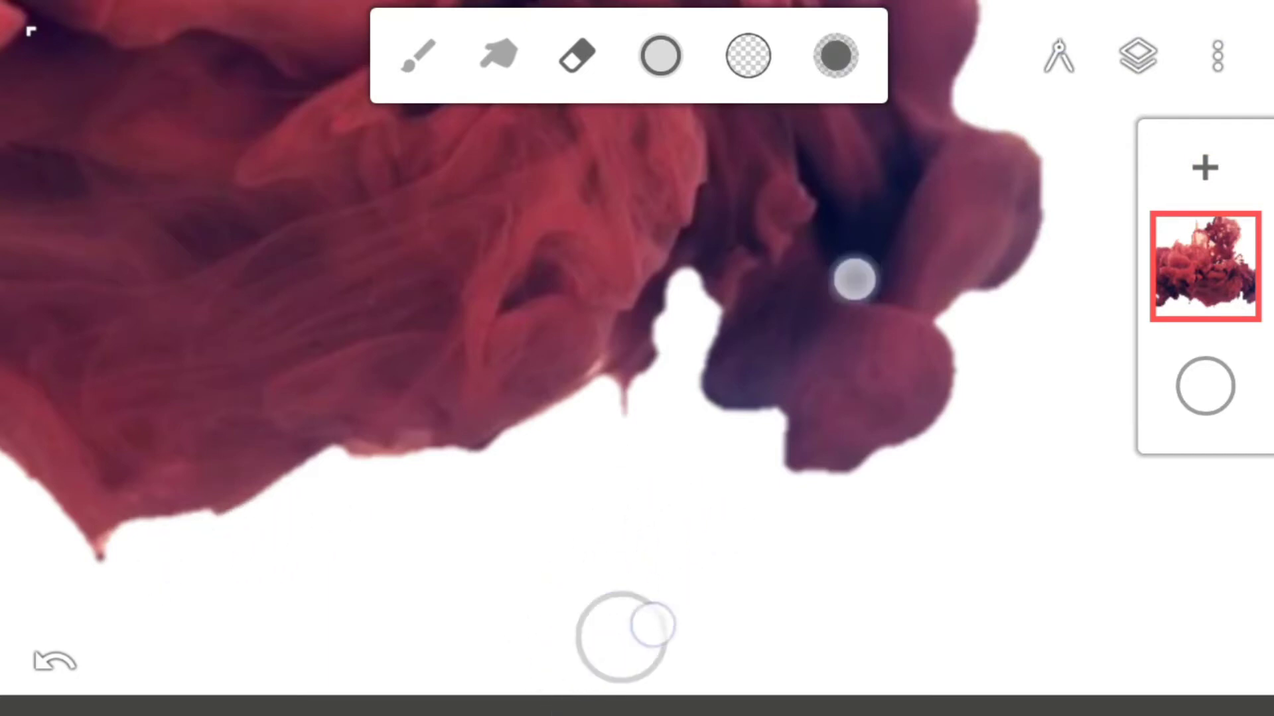
pyautogui.scroll(-5, 736, 455)
pyautogui.scroll(-3, 827, 476)
pyautogui.scroll(8, 762, 398)
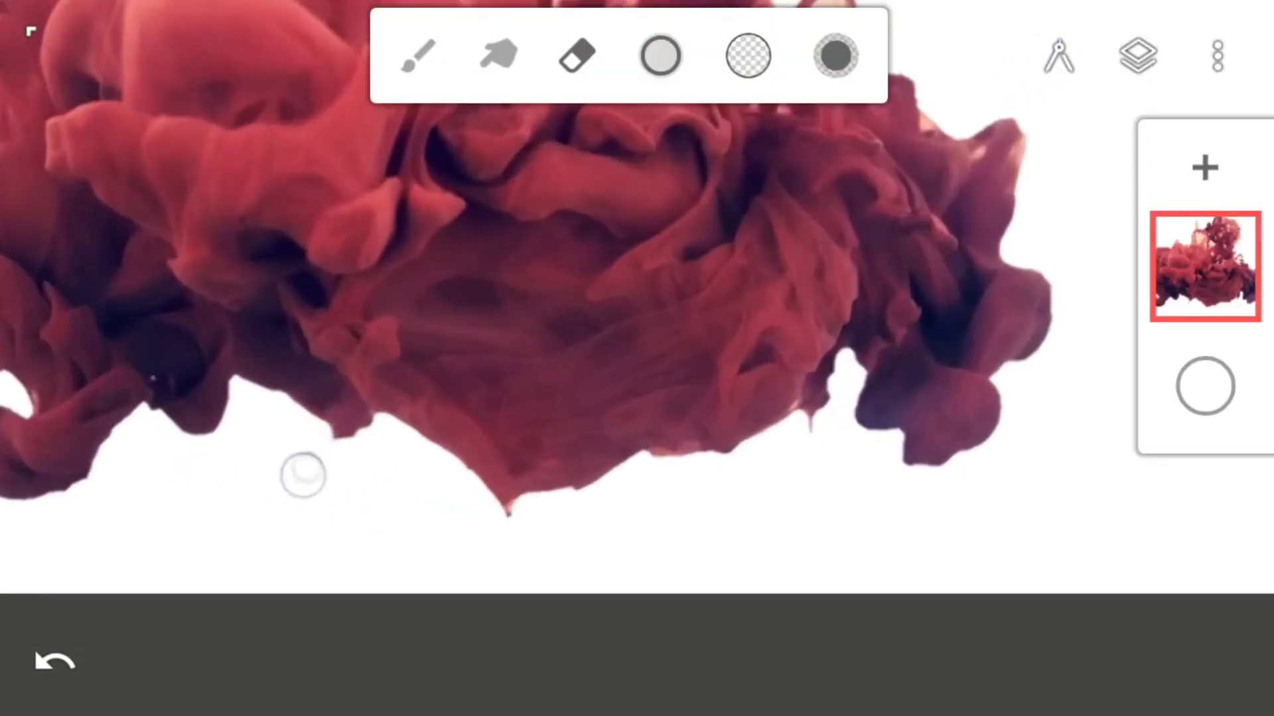
pyautogui.scroll(-5, 687, 497)
pyautogui.scroll(-3, 721, 520)
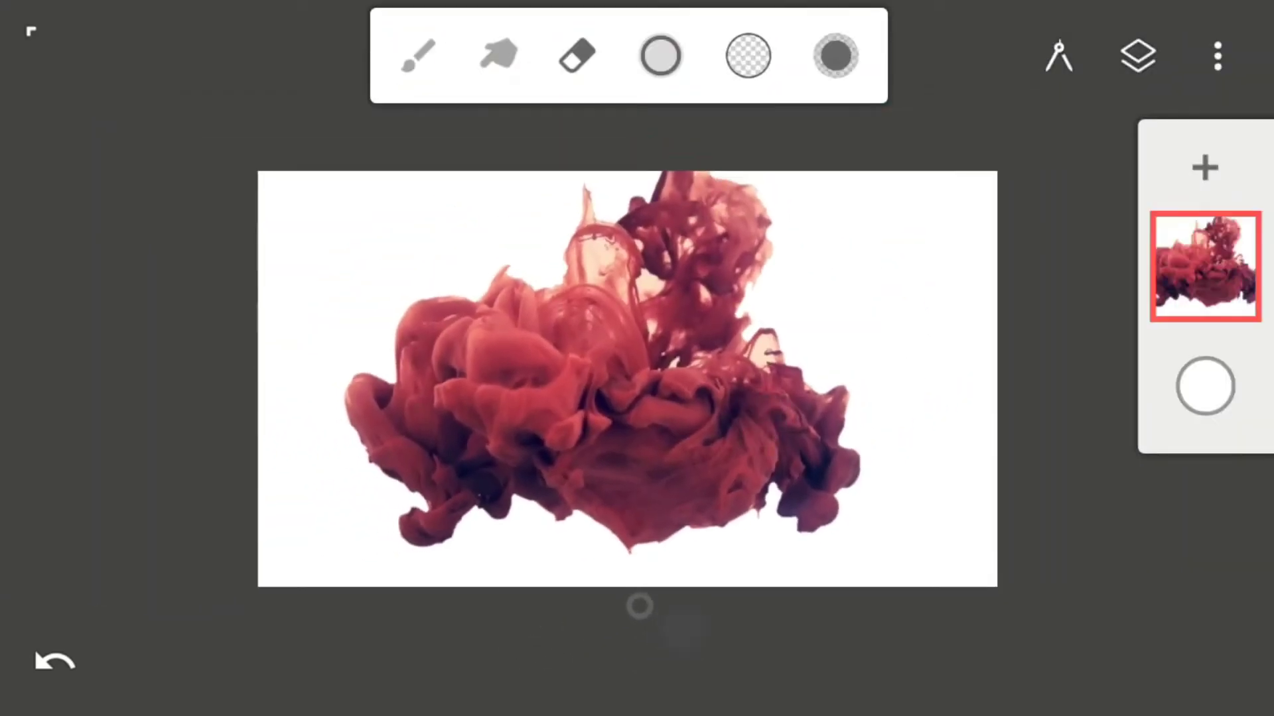
# - Add a new layer and import the portrait photo from the gallery onto it
pyautogui.click(1205, 159)
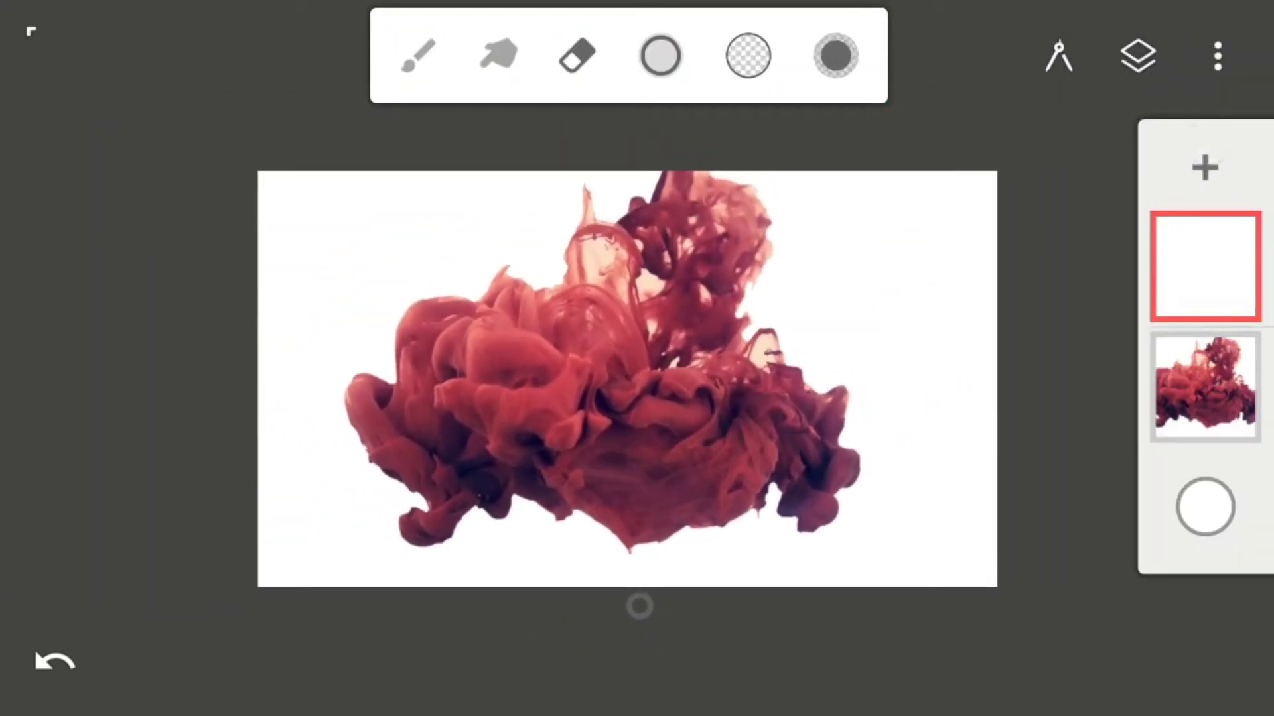
pyautogui.click(1218, 56)
pyautogui.click(913, 259)
pyautogui.click(981, 74)
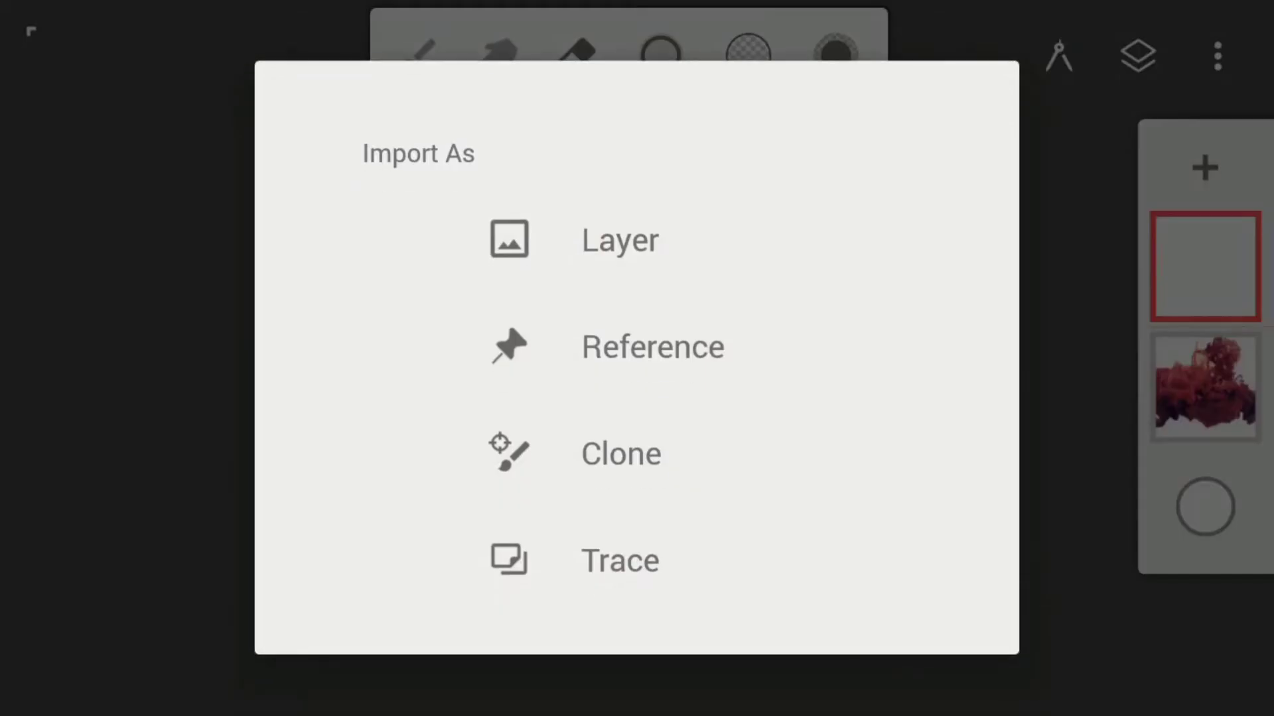
pyautogui.click(620, 245)
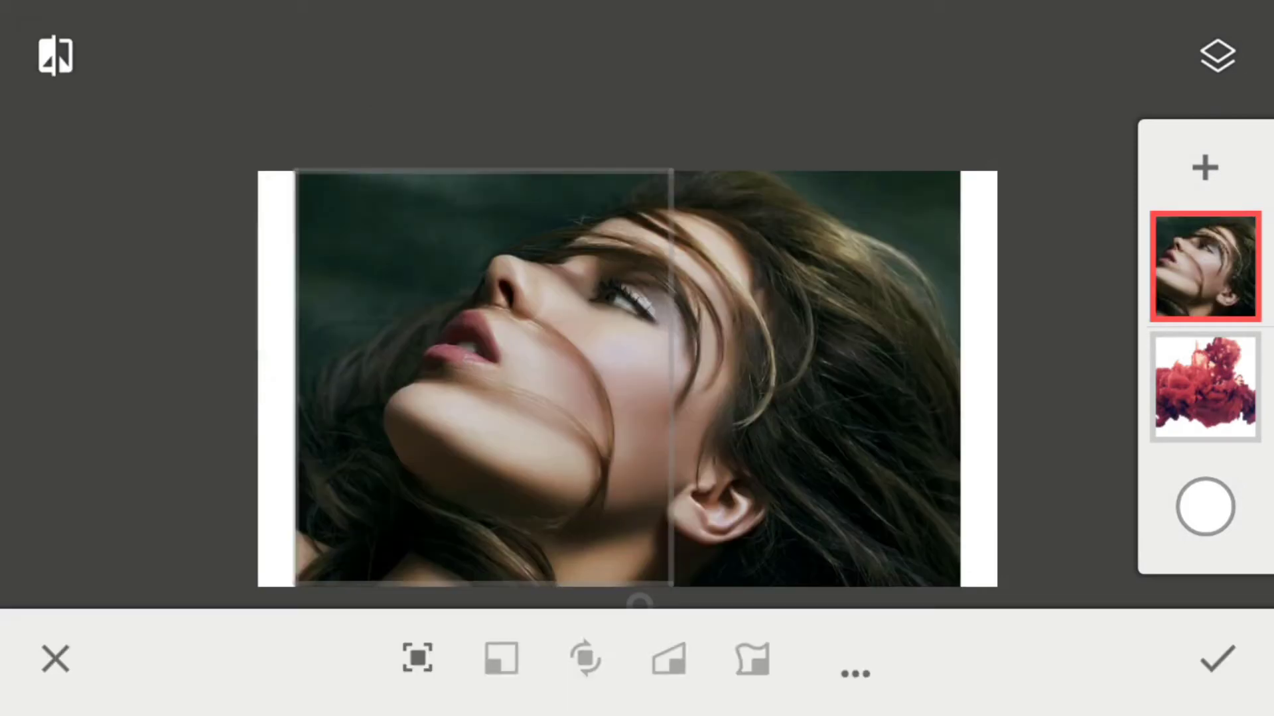
# - Shrink, tilt and shift the portrait into place over the ink cloud
pyautogui.moveTo(633, 405); pyautogui.dragTo(648, 529)
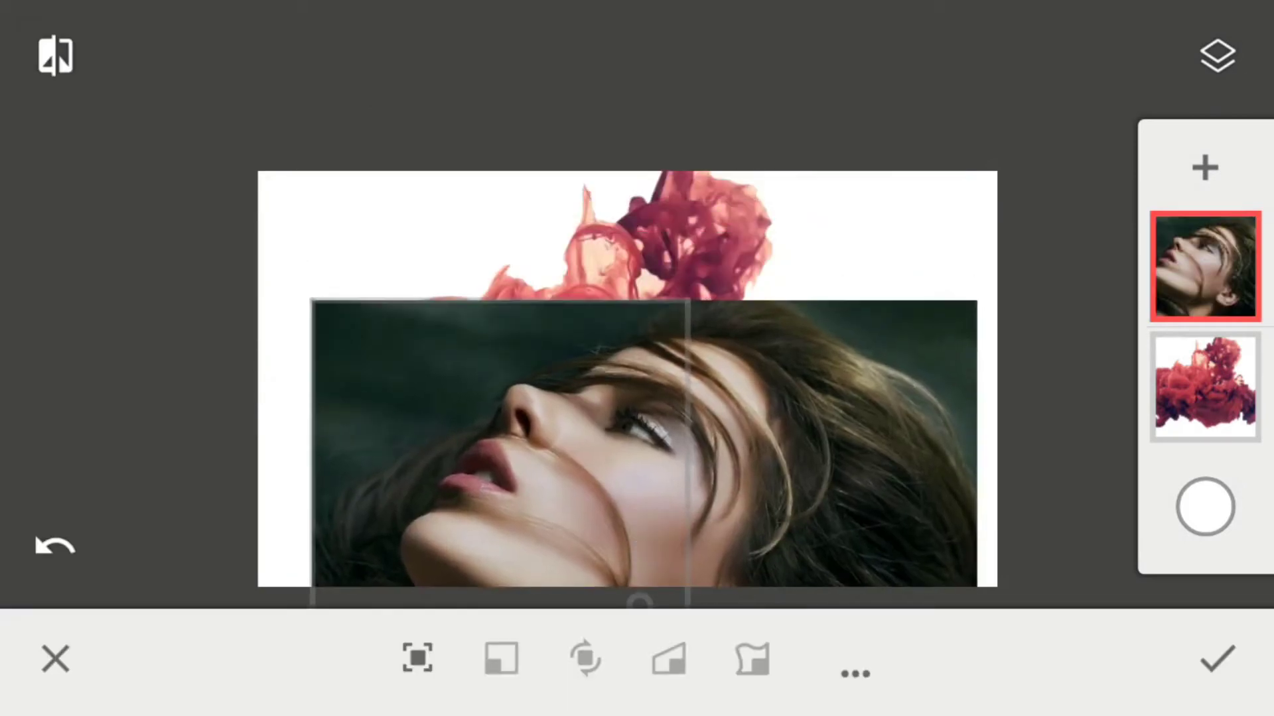
pyautogui.moveTo(469, 517)
pyautogui.mouseDown()
pyautogui.moveTo(507, 510)
pyautogui.moveTo(478, 444)
pyautogui.moveTo(478, 475)
pyautogui.moveTo(426, 409)
pyautogui.moveTo(448, 411)
pyautogui.mouseUp()
pyautogui.moveTo(749, 476)
pyautogui.mouseDown()
pyautogui.moveTo(759, 471)
pyautogui.moveTo(733, 473)
pyautogui.mouseUp()
# - Confirm the portrait's placement and clip its layer to the ink cloud below
pyautogui.click(1216, 658)
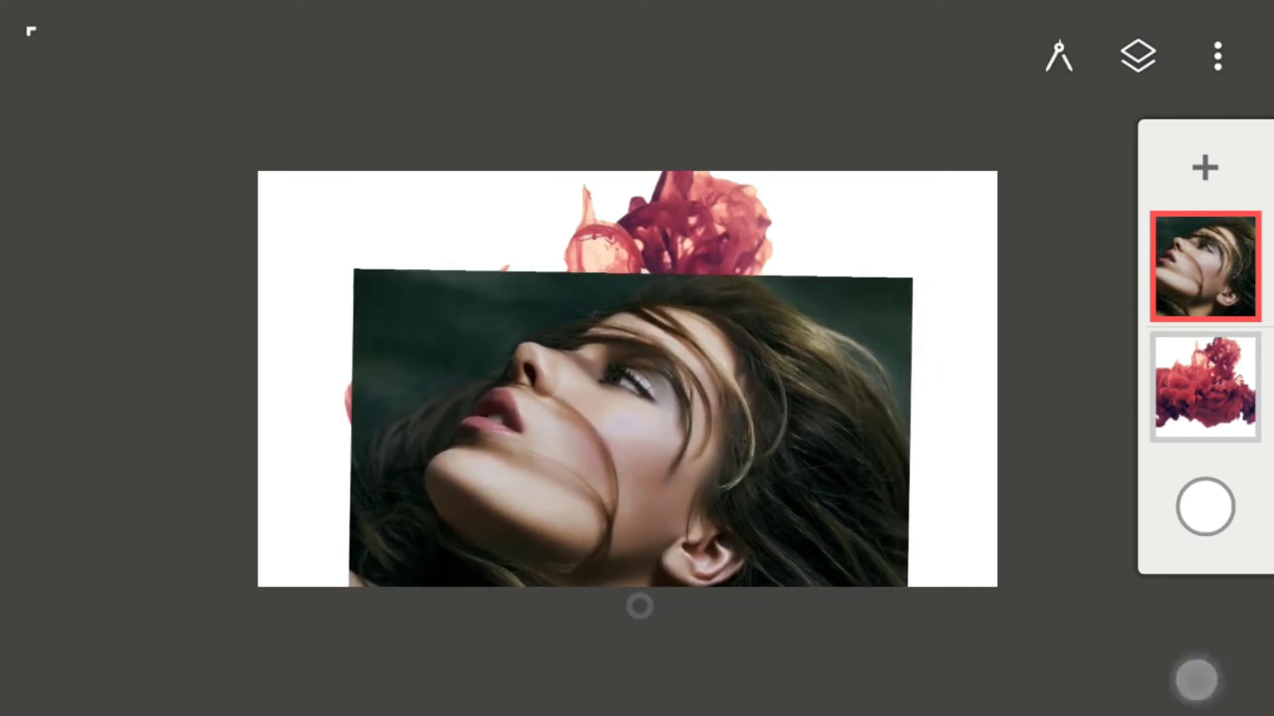
pyautogui.click(1205, 267)
pyautogui.click(1217, 611)
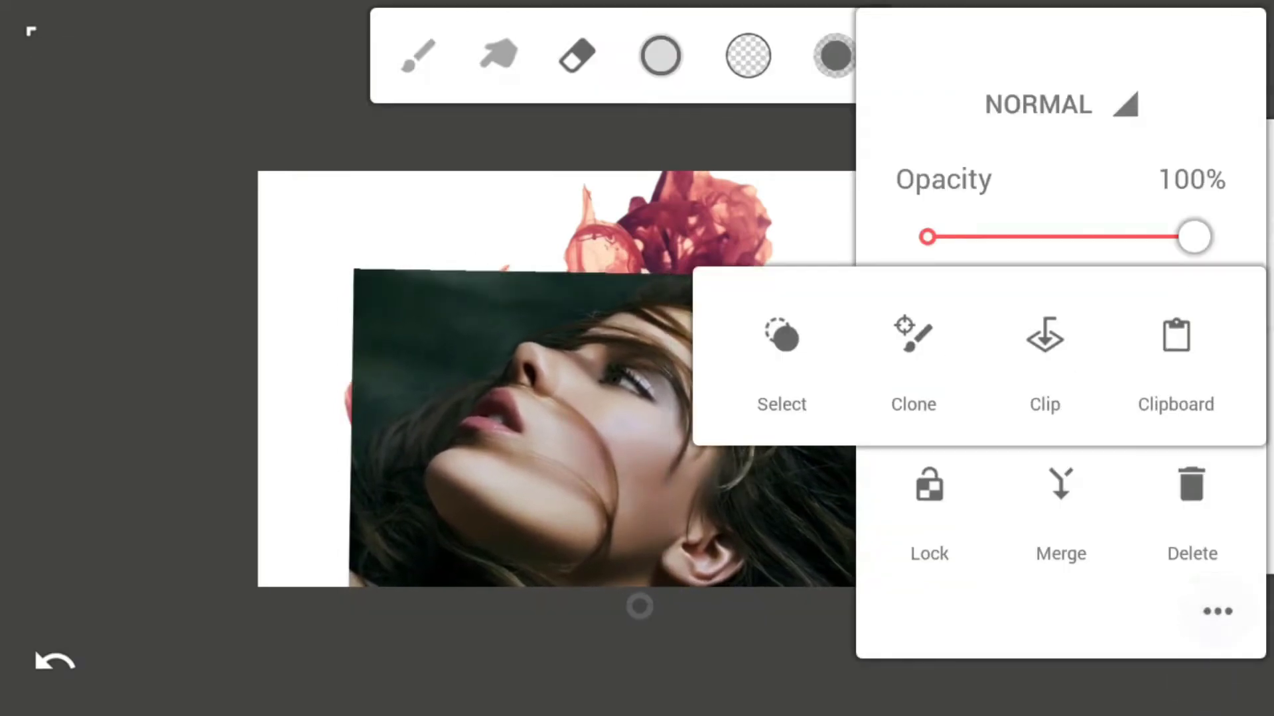
pyautogui.click(1045, 355)
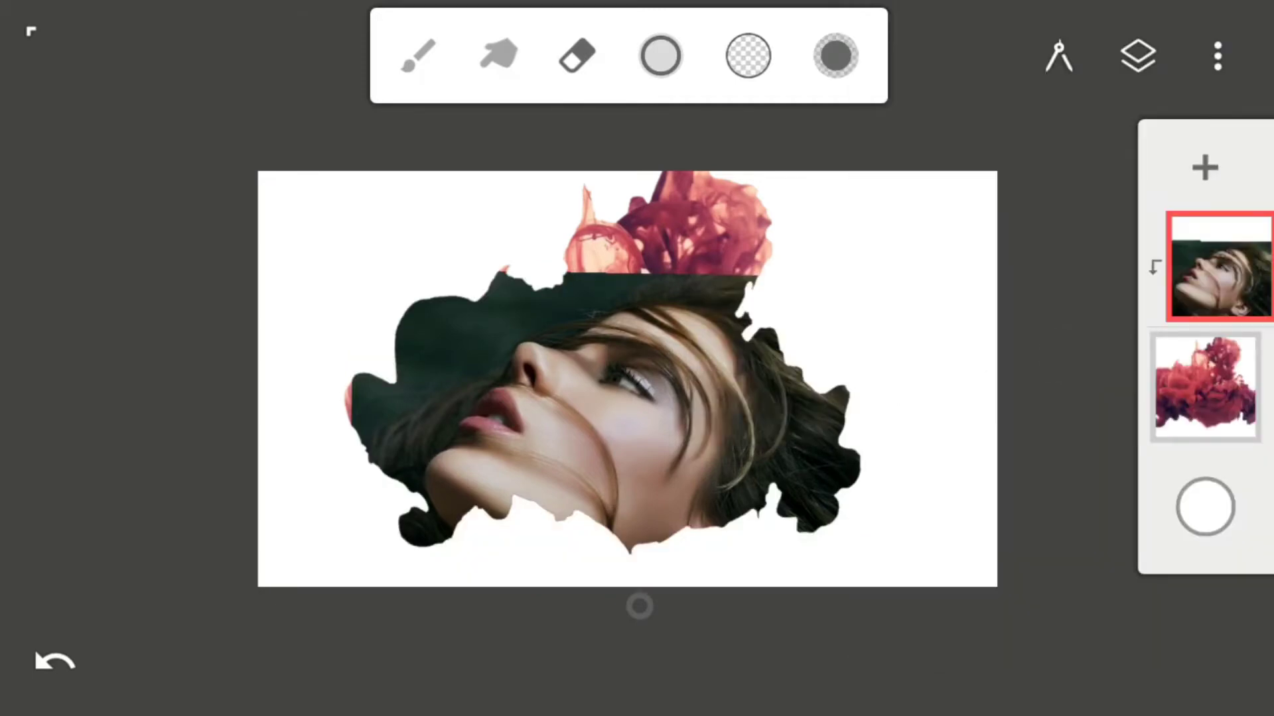
# - Scale the portrait slightly smaller with the Transform tool
pyautogui.click(1059, 56)
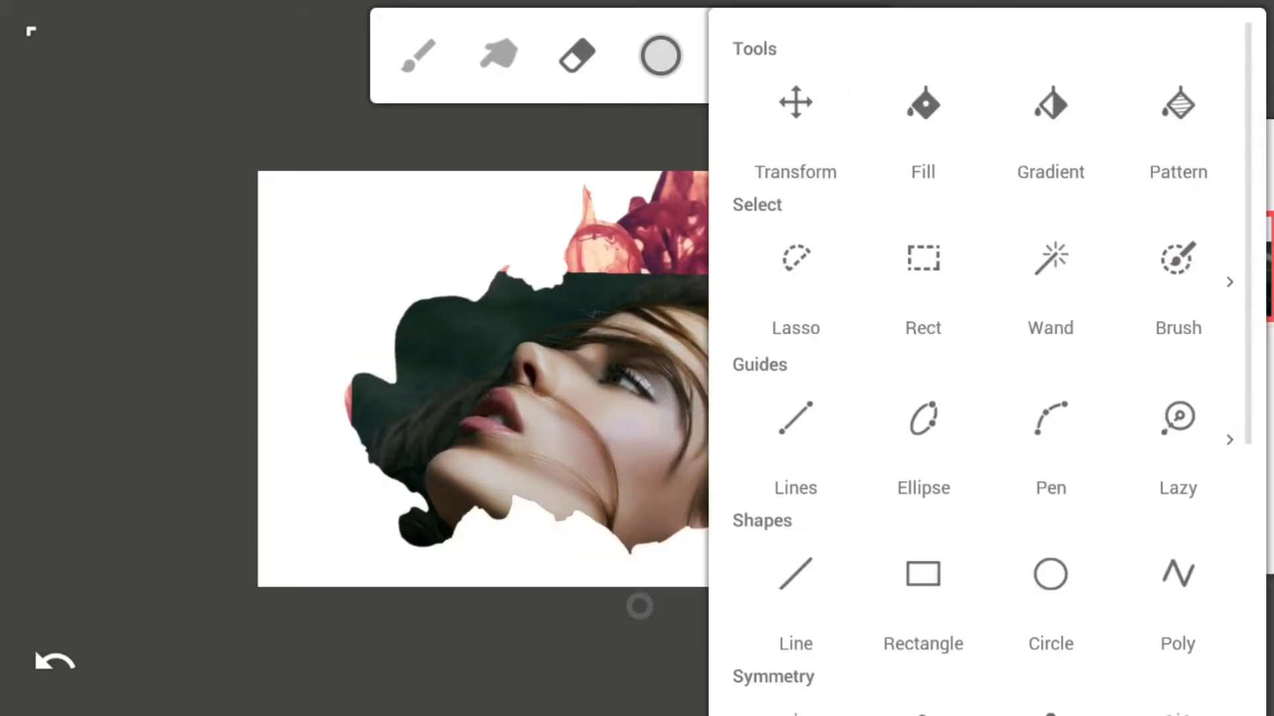
pyautogui.click(793, 113)
pyautogui.moveTo(895, 469); pyautogui.dragTo(816, 459)
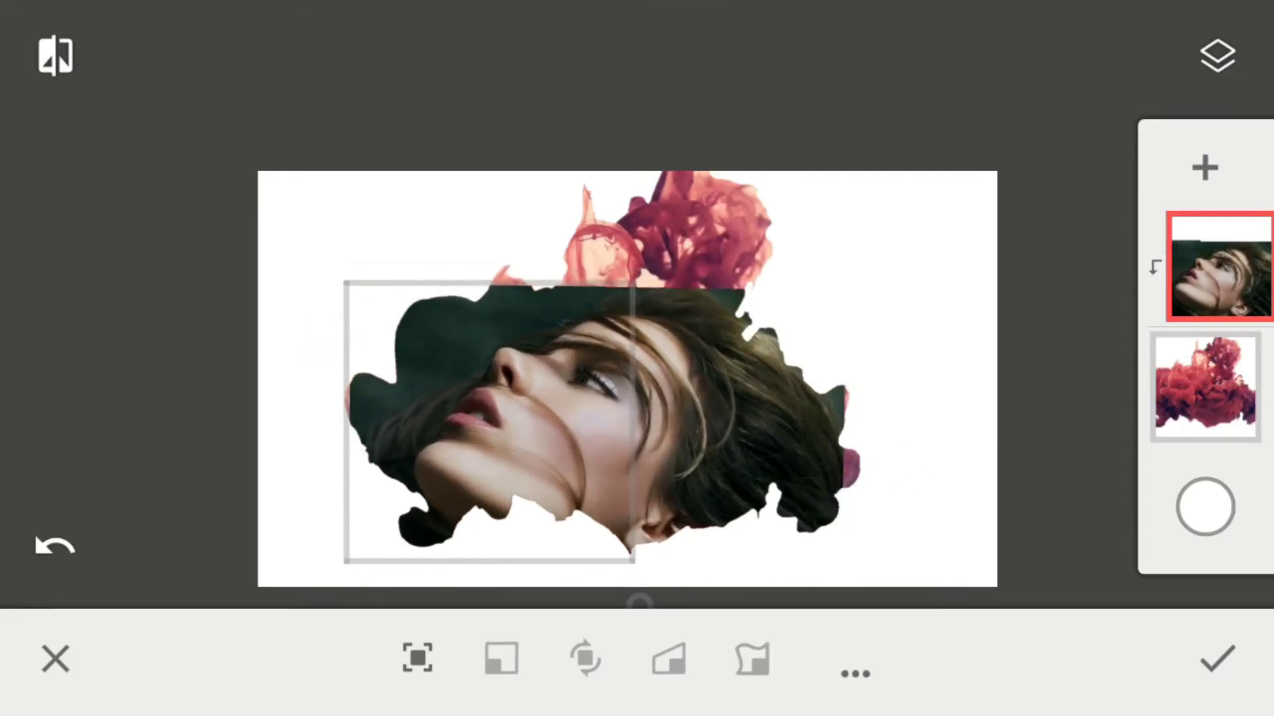
pyautogui.click(1217, 658)
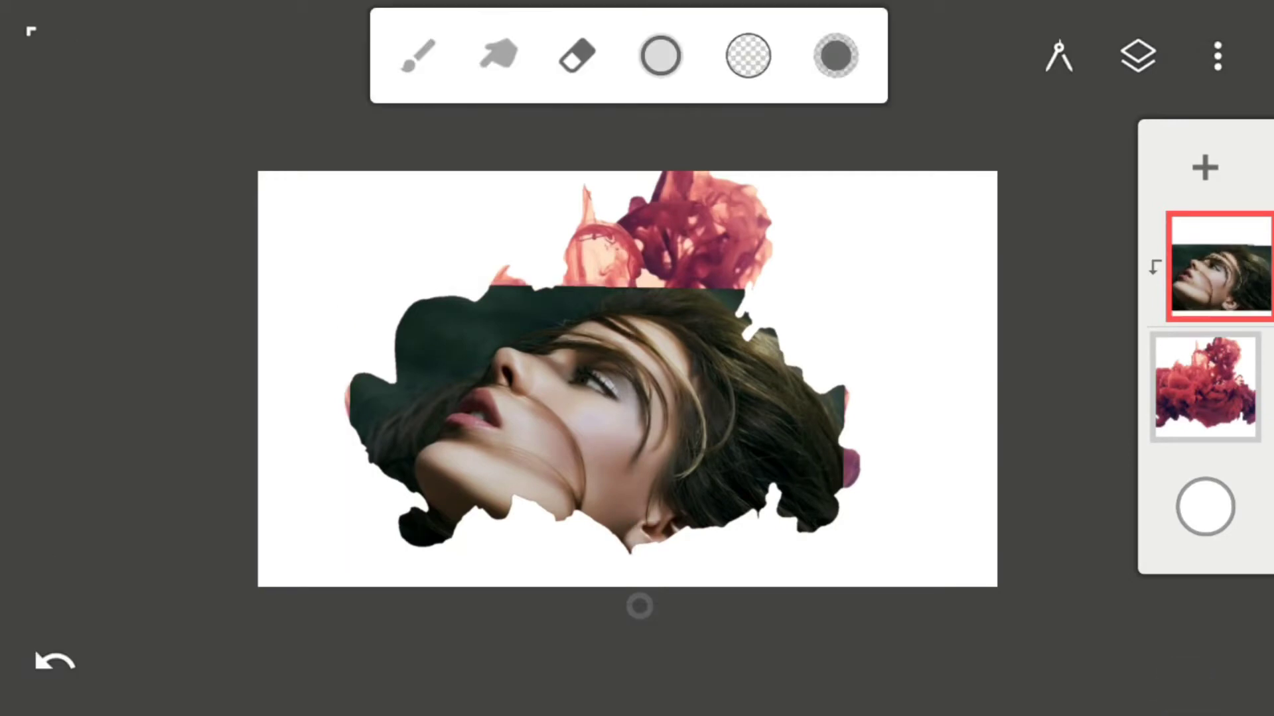
# - Pick a different eraser brush and raise its opacity to 100
pyautogui.click(577, 55)
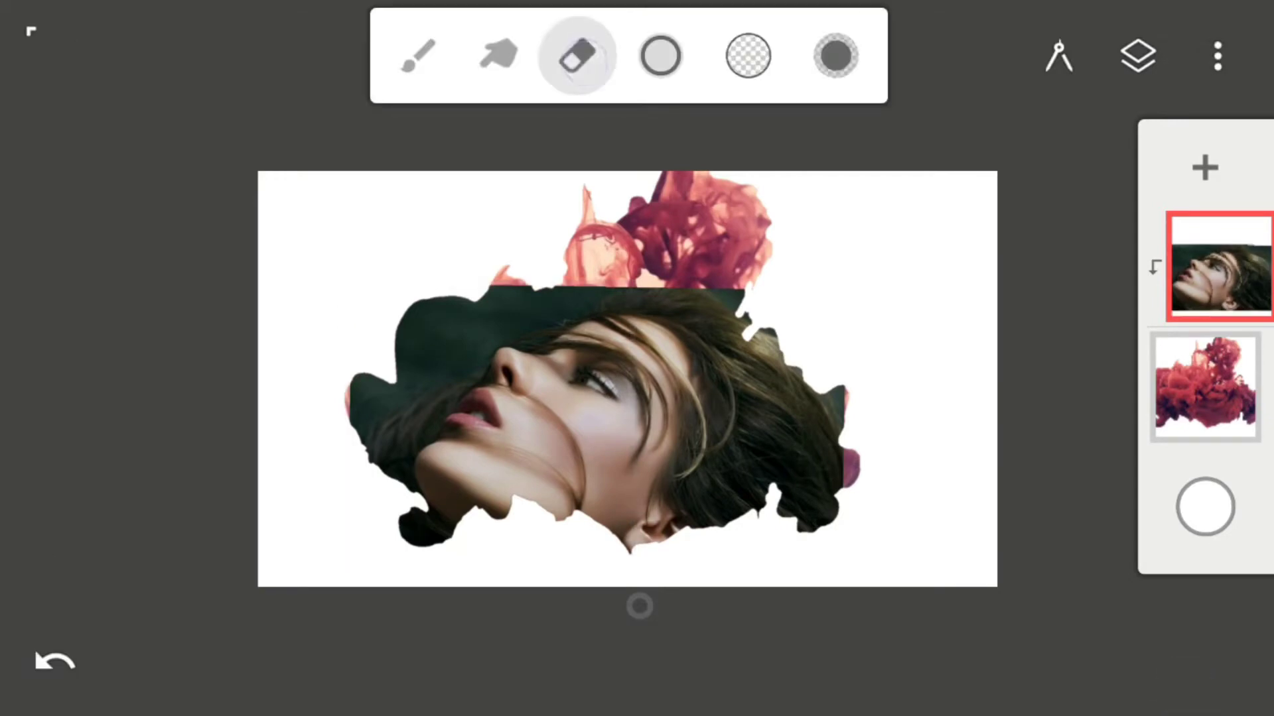
pyautogui.click(992, 164)
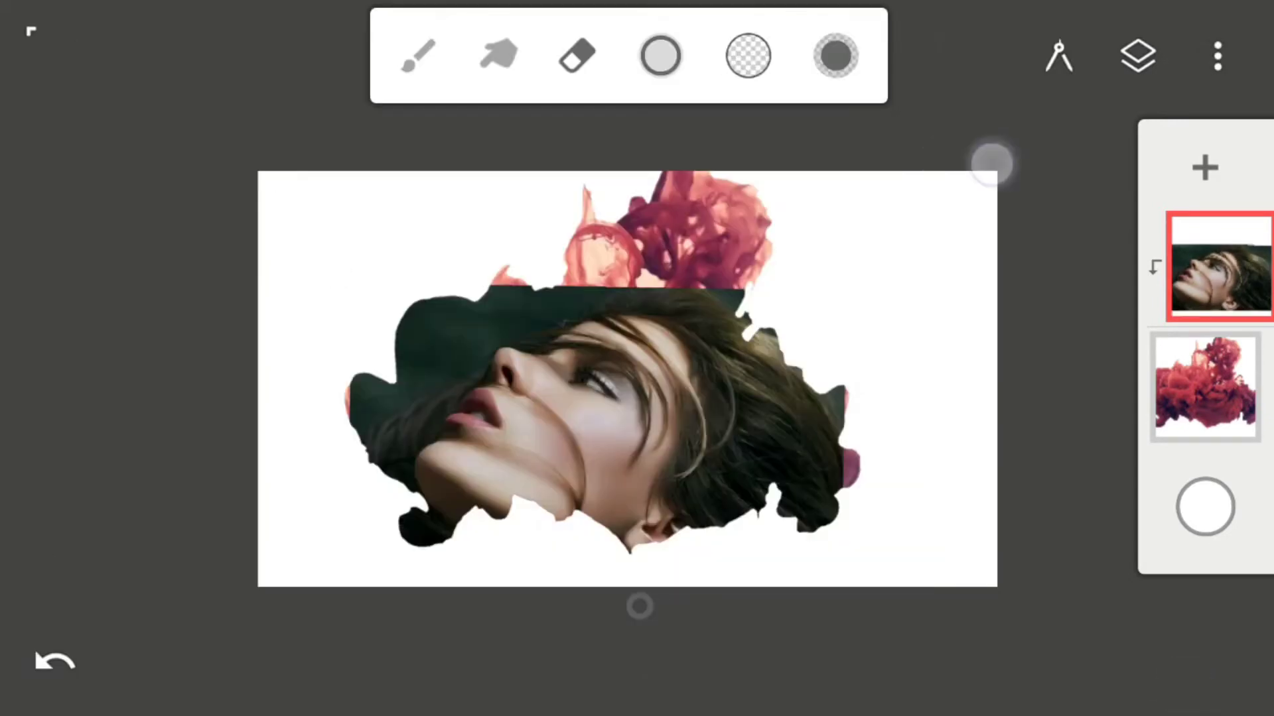
pyautogui.moveTo(766, 92); pyautogui.dragTo(1121, 89)
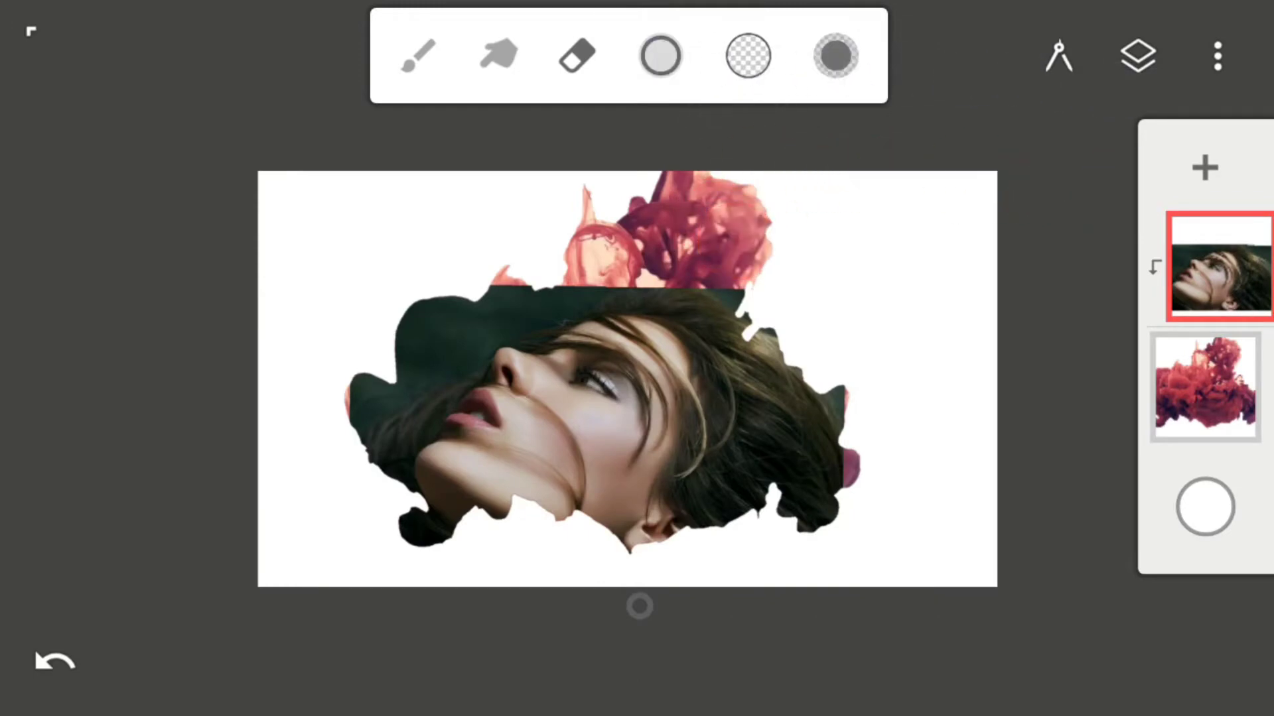
# - Erase diagonal streaks through the portrait's dark background to reveal the red ink
pyautogui.scroll(5, 740, 398)
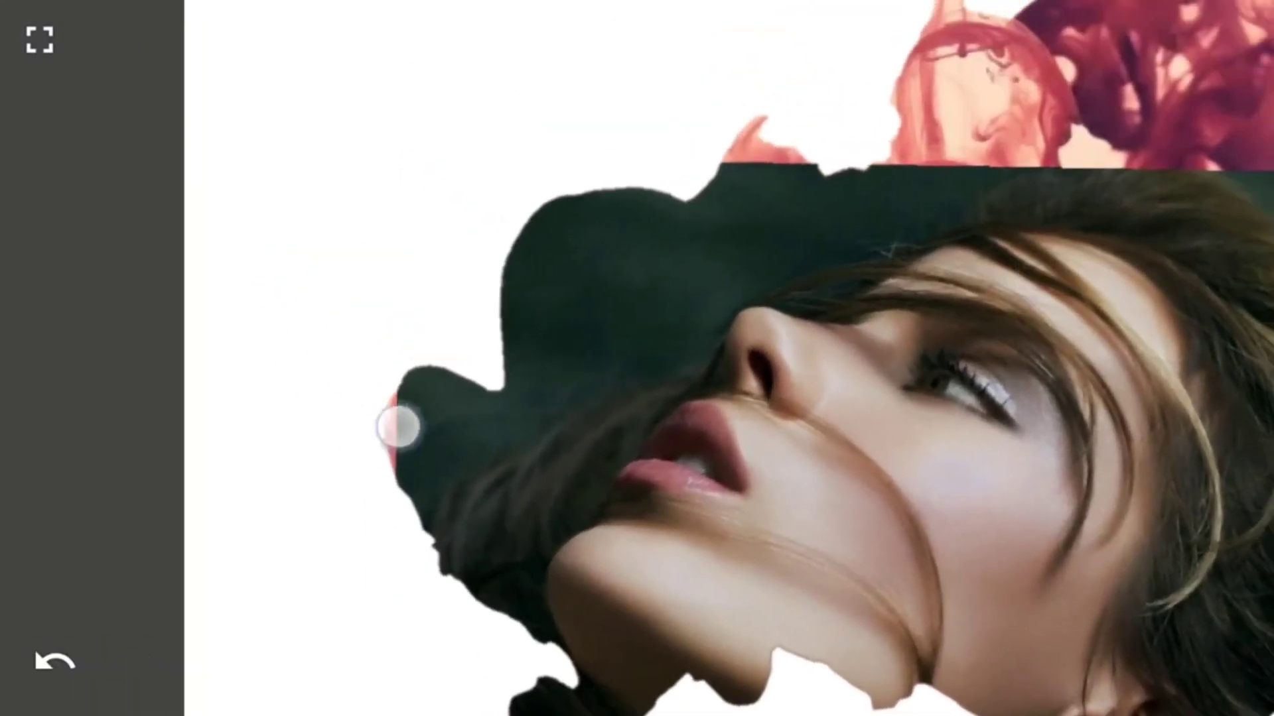
pyautogui.moveTo(398, 426); pyautogui.dragTo(615, 205)
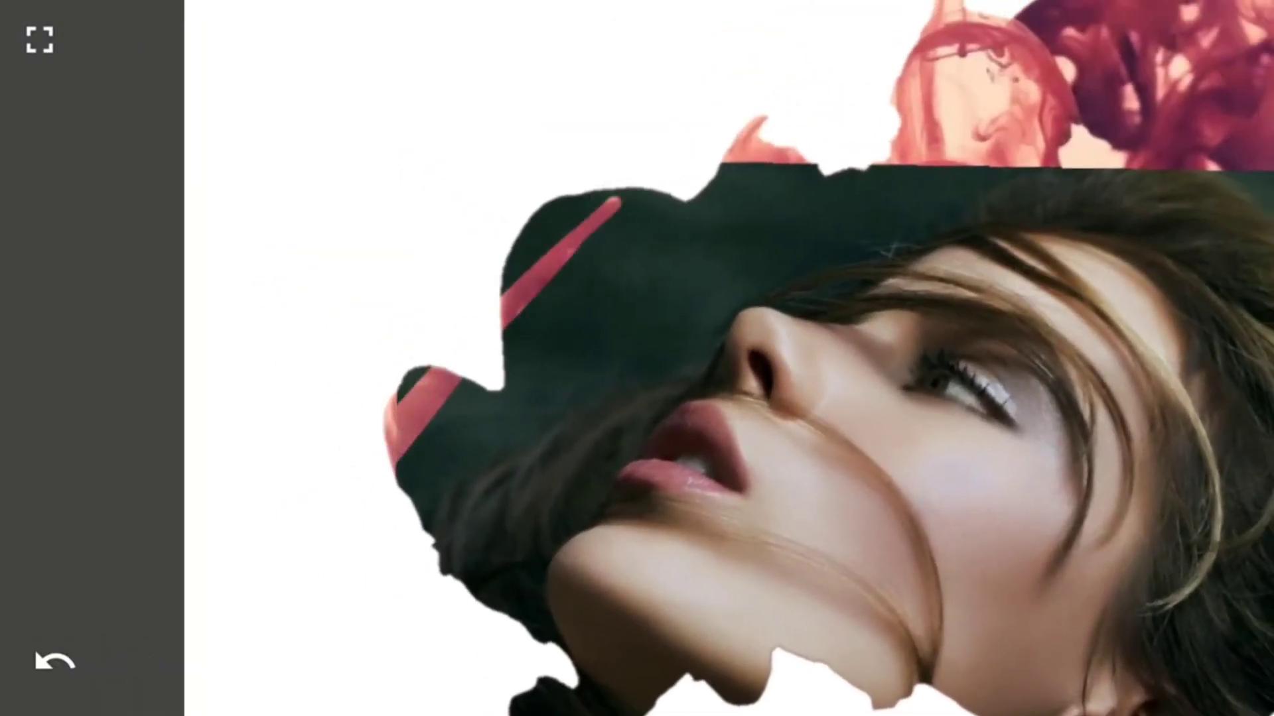
pyautogui.scroll(3, 412, 411)
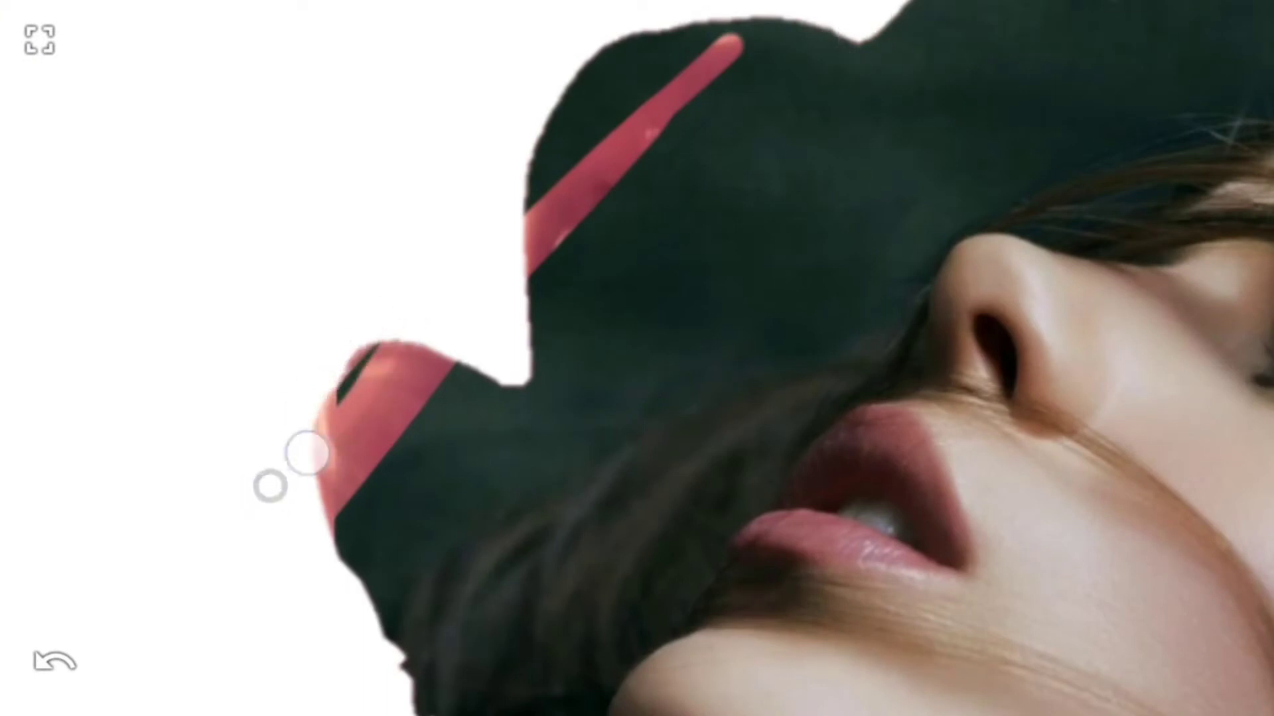
pyautogui.moveTo(304, 449); pyautogui.dragTo(364, 349)
pyautogui.moveTo(609, 191)
pyautogui.mouseDown()
pyautogui.moveTo(581, 236)
pyautogui.moveTo(696, 157)
pyautogui.moveTo(618, 286)
pyautogui.mouseUp()
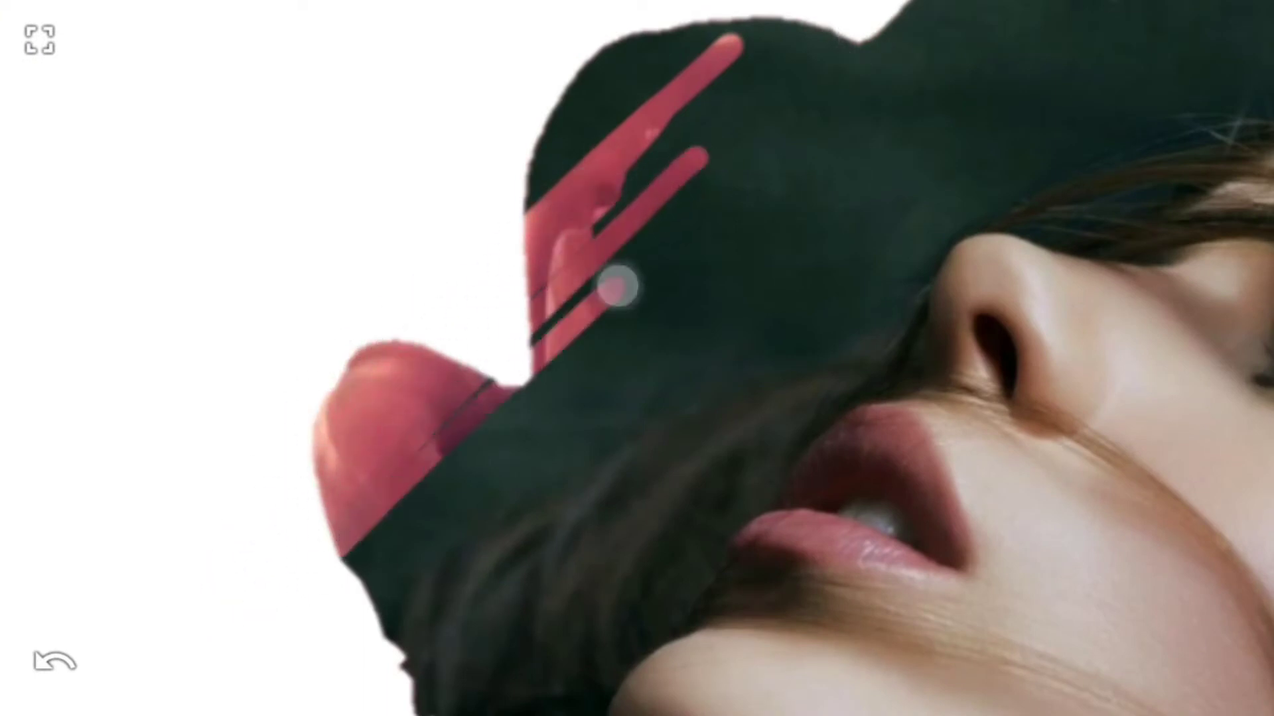
pyautogui.click(21, 25)
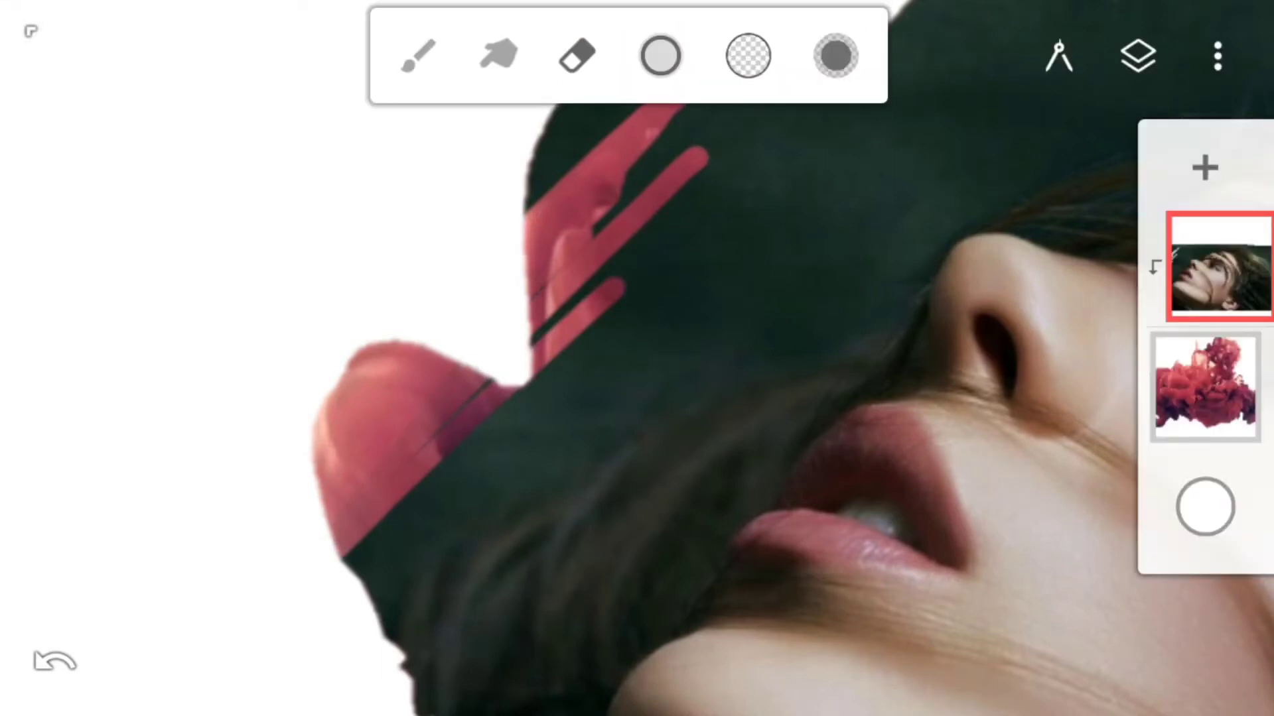
# - Set the tool size to its maximum of 100 and bring up the brush library
pyautogui.moveTo(920, 56); pyautogui.dragTo(1094, 62)
pyautogui.moveTo(888, 59); pyautogui.dragTo(1181, 65)
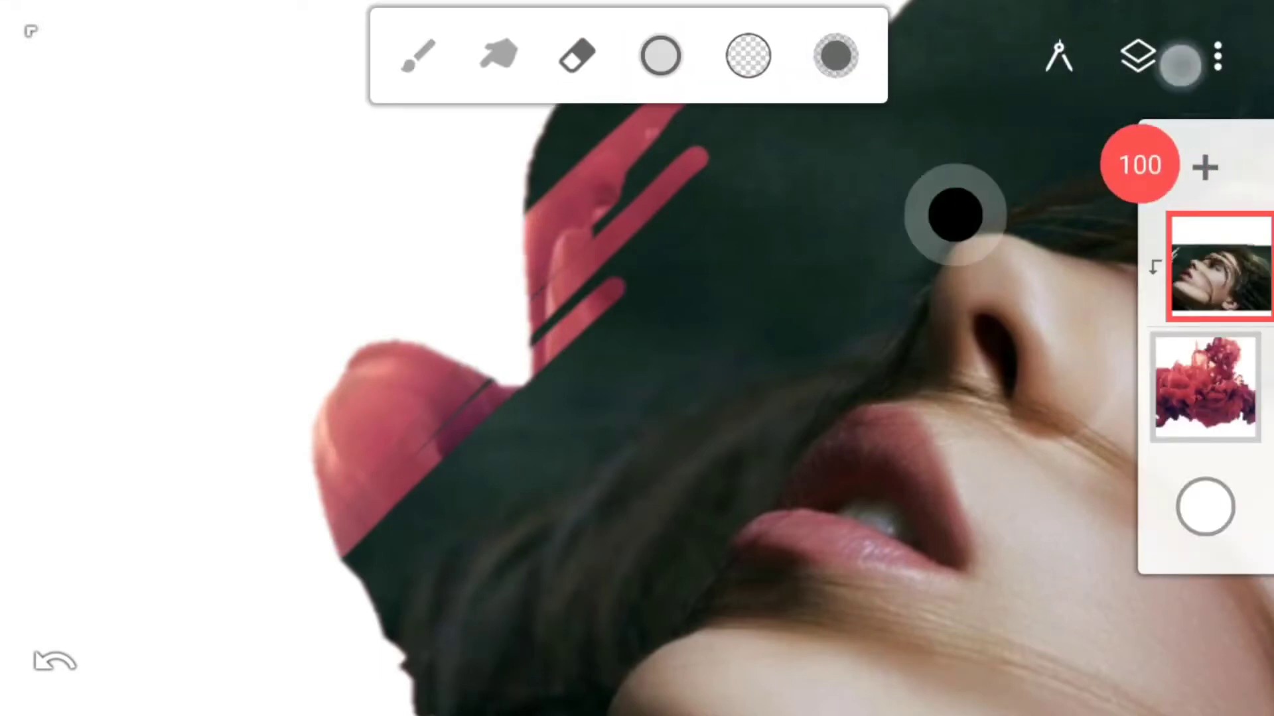
pyautogui.click(660, 55)
pyautogui.click(592, 284)
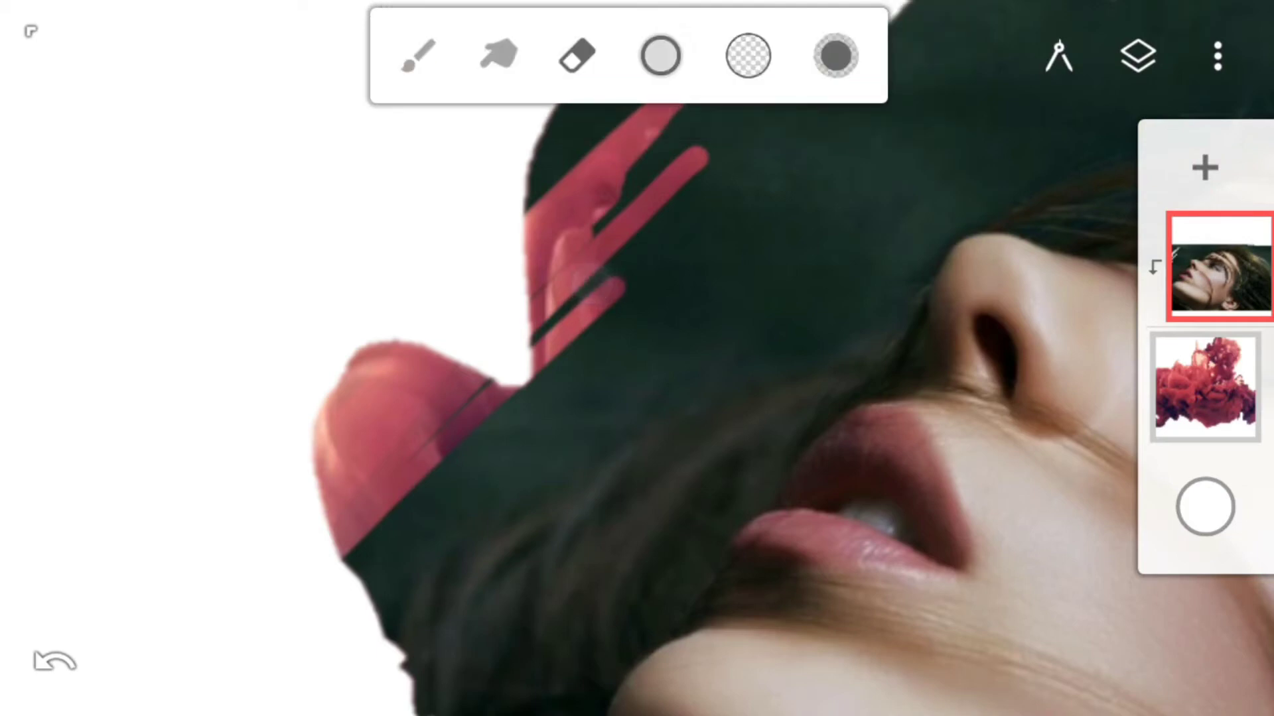
pyautogui.click(418, 55)
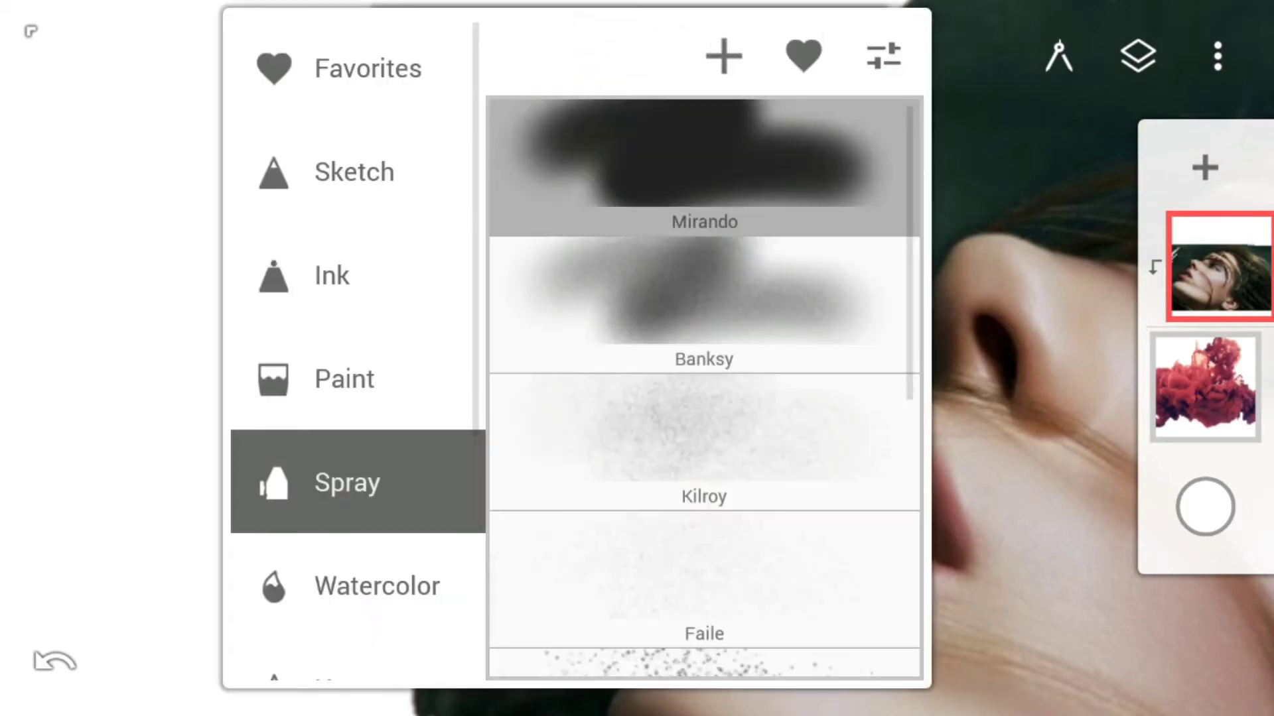
# - Choose the Jeanette ink brush and erase broad strokes through the dark background
pyautogui.click(335, 275)
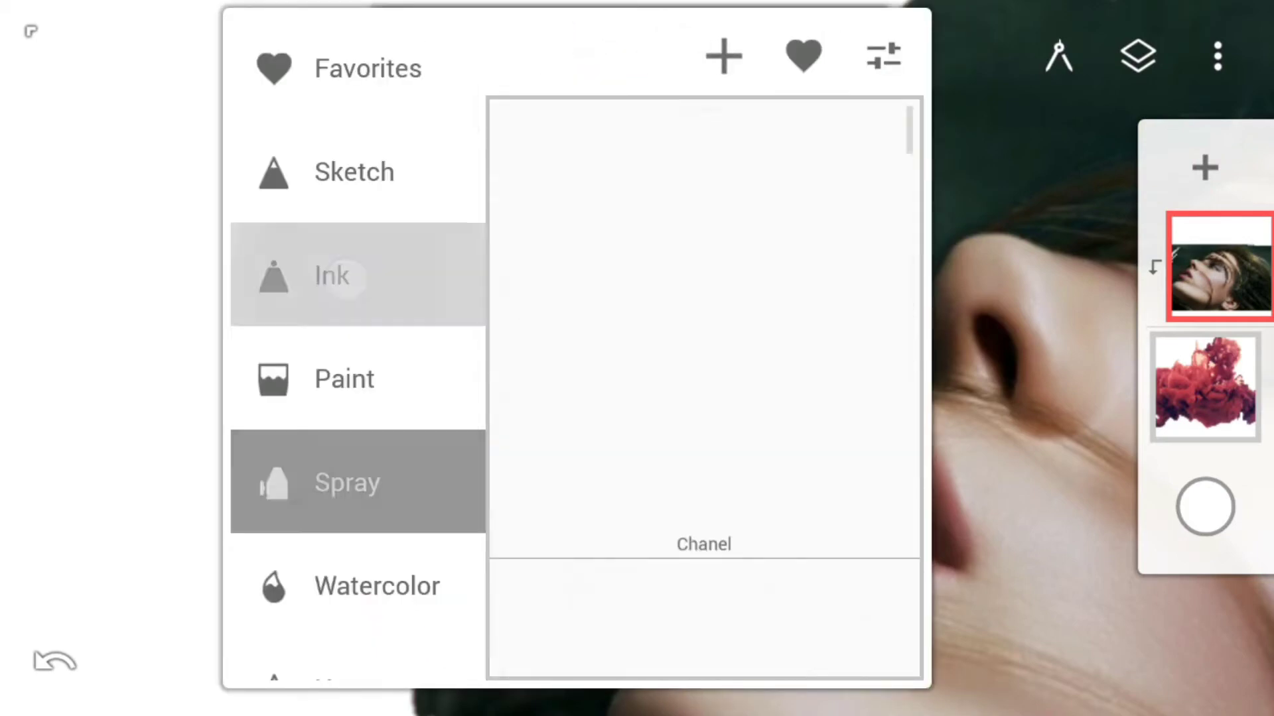
pyautogui.click(762, 591)
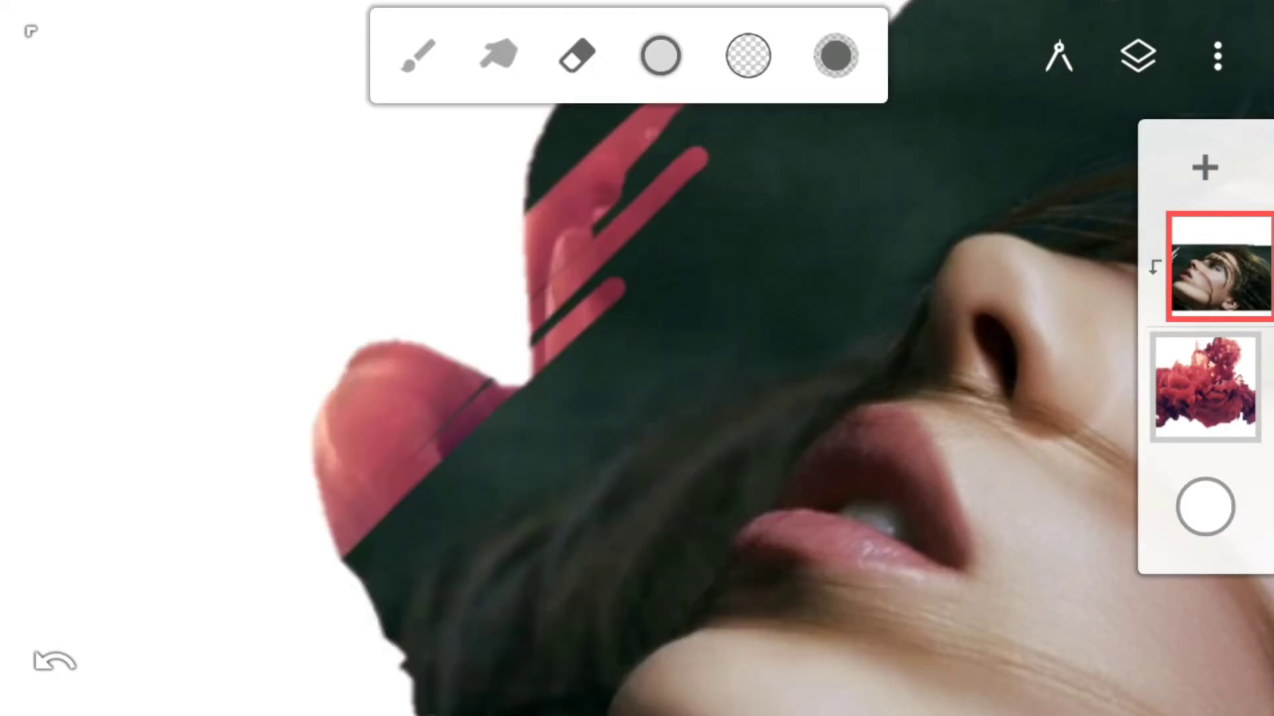
pyautogui.moveTo(389, 477)
pyautogui.mouseDown()
pyautogui.moveTo(461, 476)
pyautogui.moveTo(719, 258)
pyautogui.mouseUp()
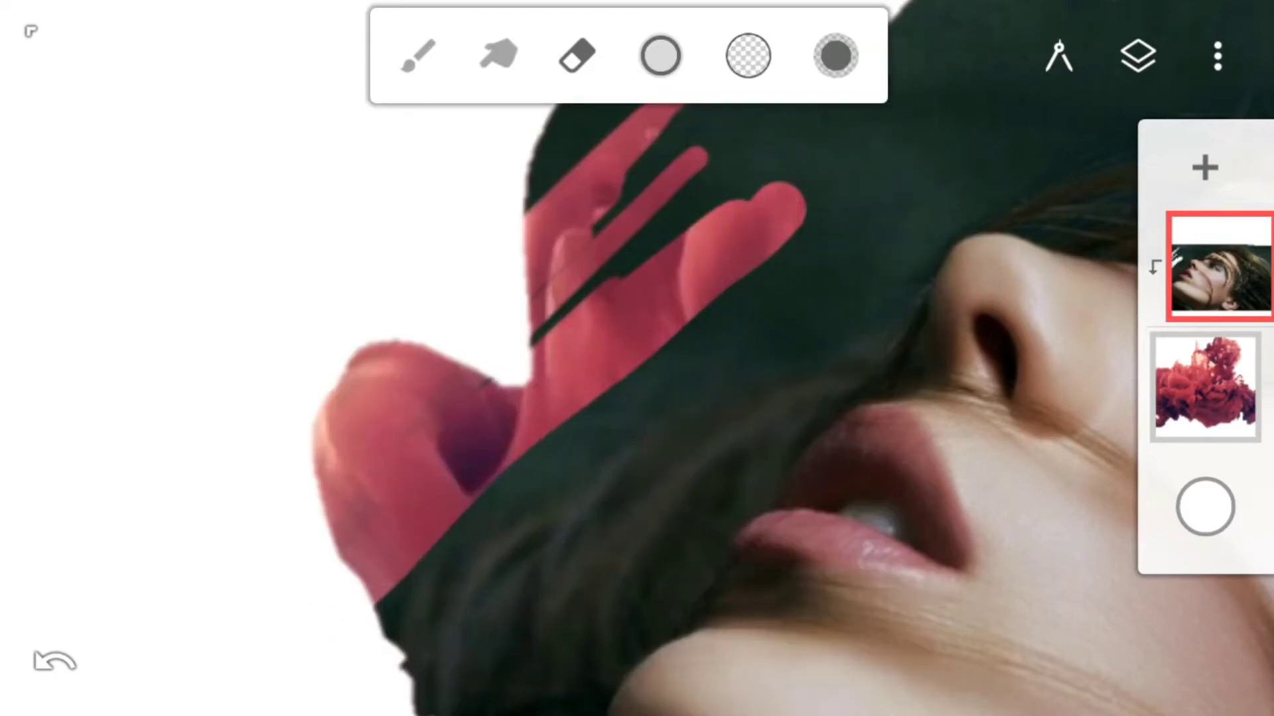
pyautogui.moveTo(626, 332); pyautogui.dragTo(793, 249)
# - Erase the dark background above the hair and along its right side
pyautogui.moveTo(975, 176); pyautogui.dragTo(839, 113)
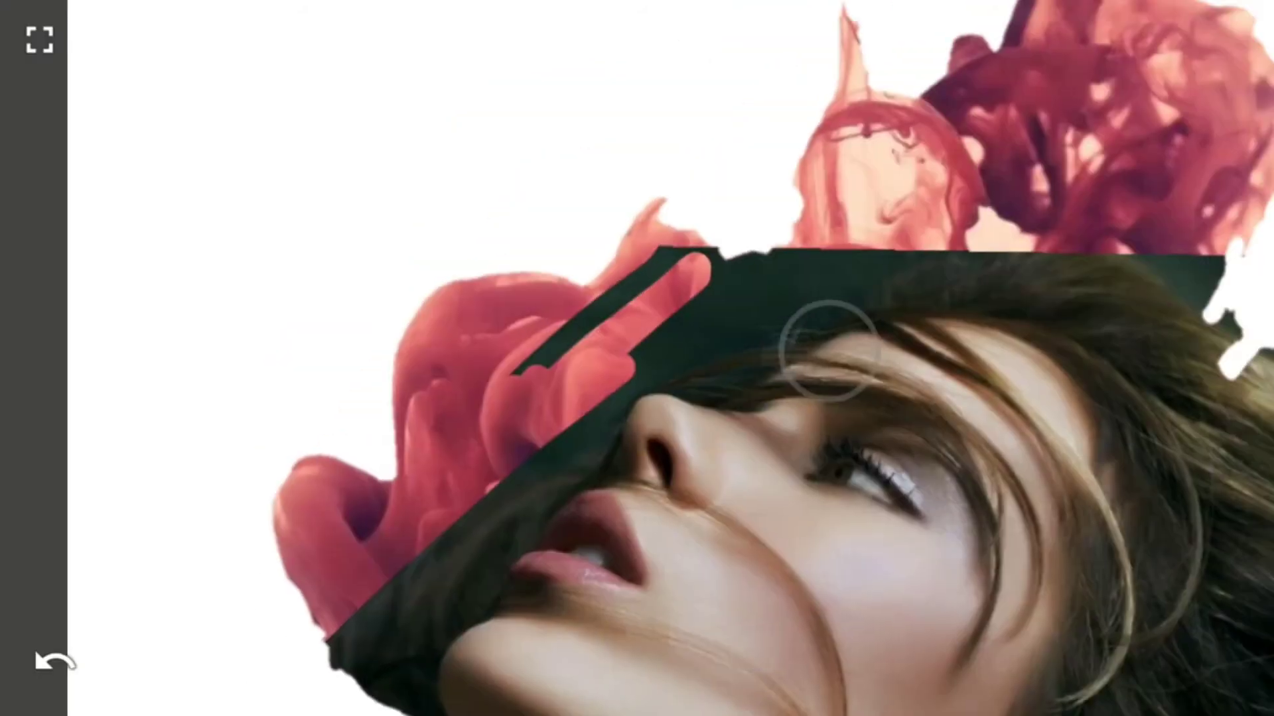
pyautogui.moveTo(829, 349); pyautogui.dragTo(895, 181)
pyautogui.moveTo(530, 365); pyautogui.dragTo(941, 266)
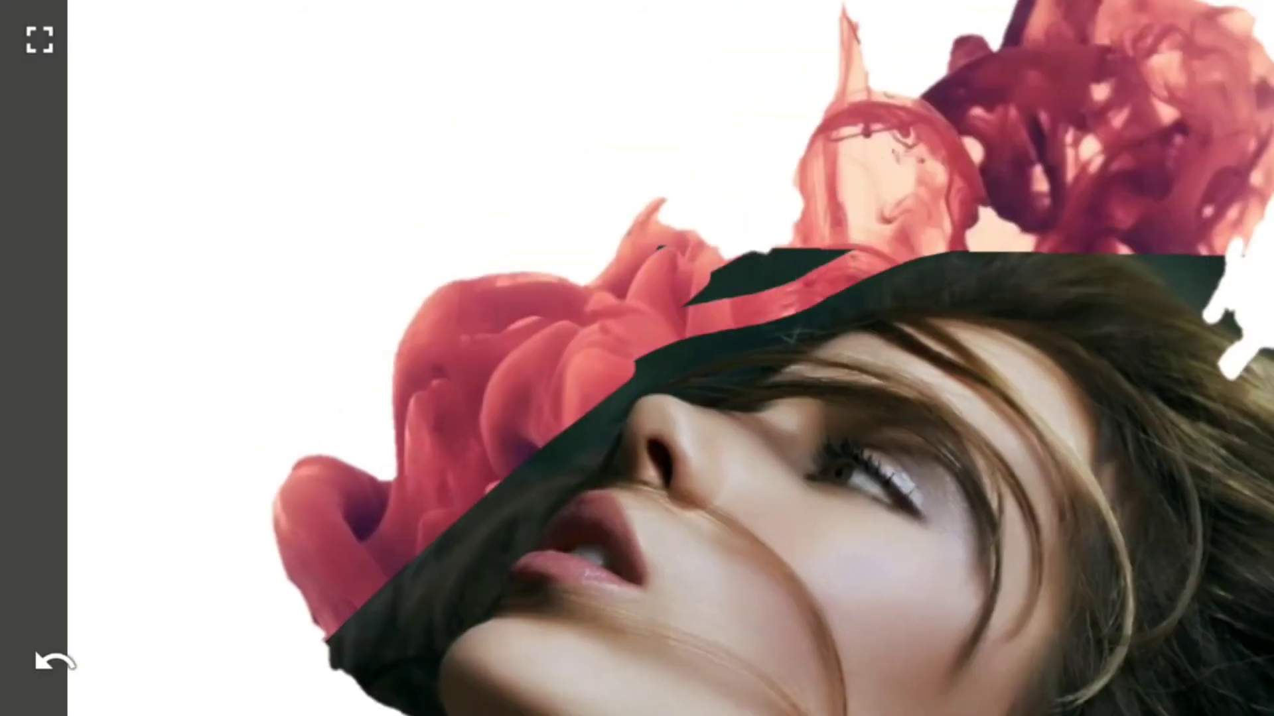
pyautogui.moveTo(441, 398); pyautogui.dragTo(358, 690)
pyautogui.moveTo(738, 644); pyautogui.dragTo(433, 529)
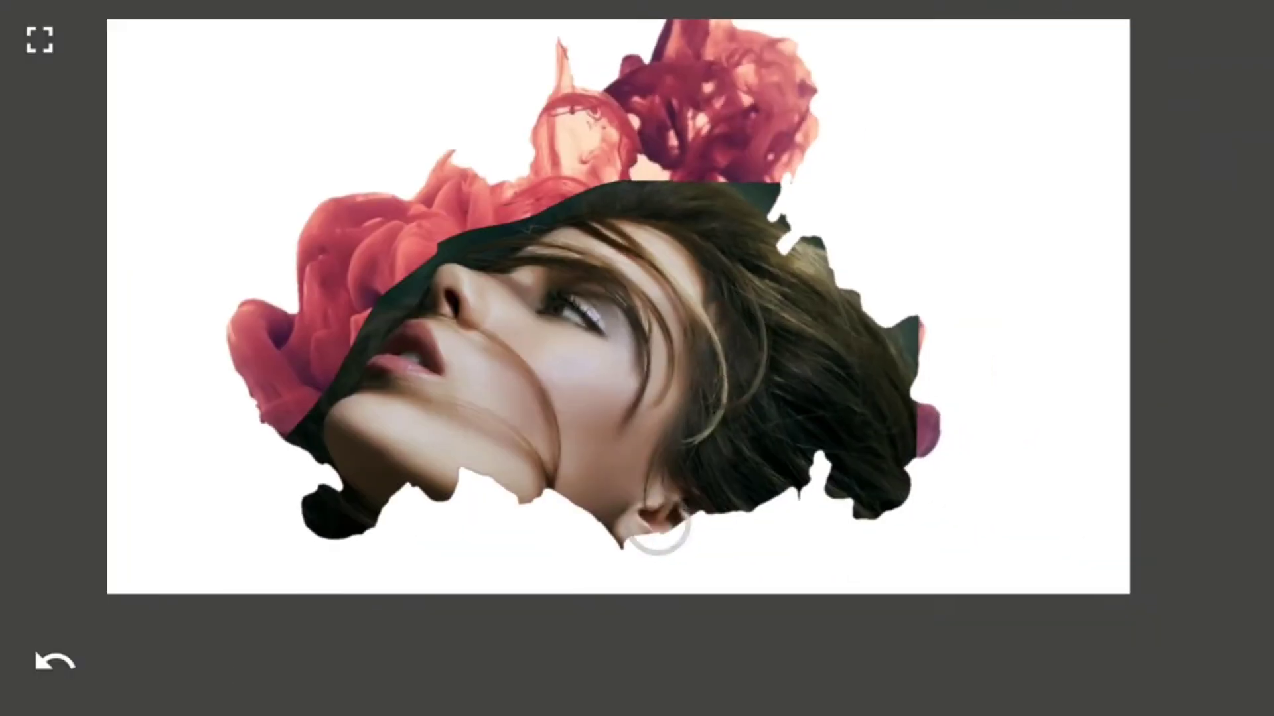
pyautogui.moveTo(654, 528)
pyautogui.mouseDown()
pyautogui.moveTo(918, 483)
pyautogui.moveTo(791, 159)
pyautogui.mouseUp()
pyautogui.moveTo(887, 564)
pyautogui.mouseDown()
pyautogui.moveTo(833, 401)
pyautogui.moveTo(824, 287)
pyautogui.moveTo(774, 222)
pyautogui.mouseUp()
# - Switch the eraser to the soft Mirando spray brush and lower its size to 54
pyautogui.click(40, 40)
pyautogui.click(577, 54)
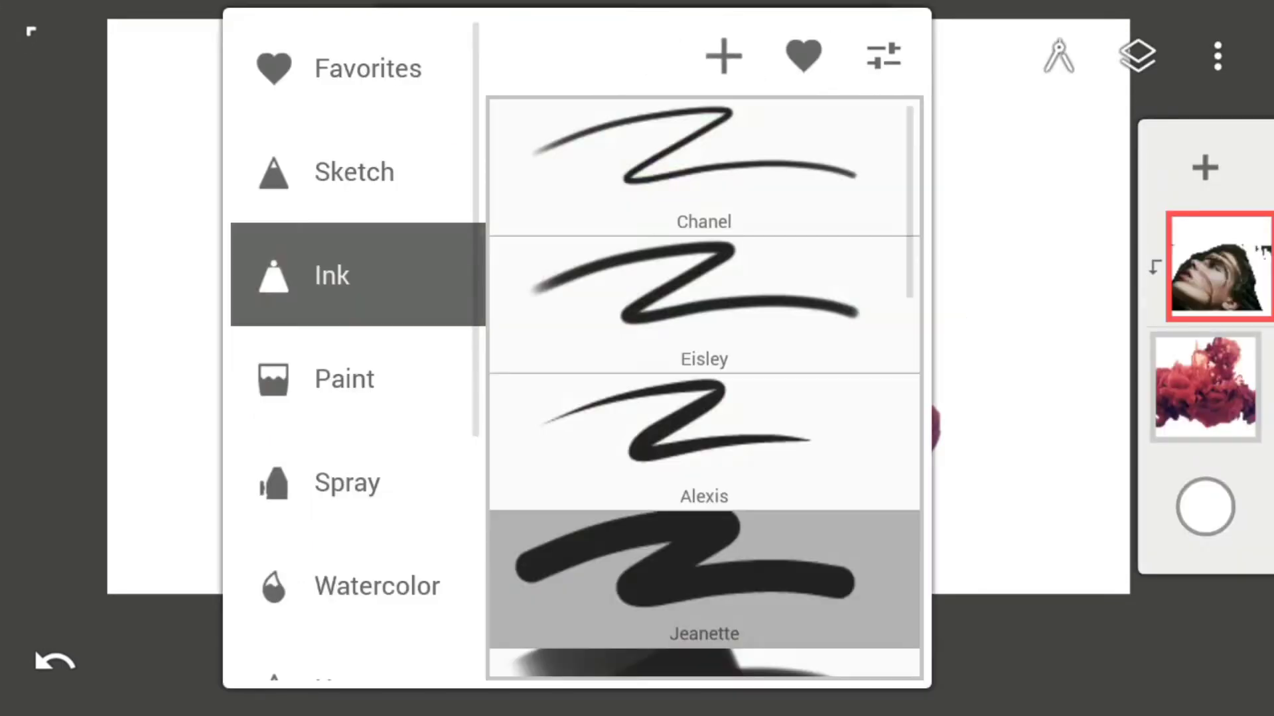
pyautogui.click(344, 378)
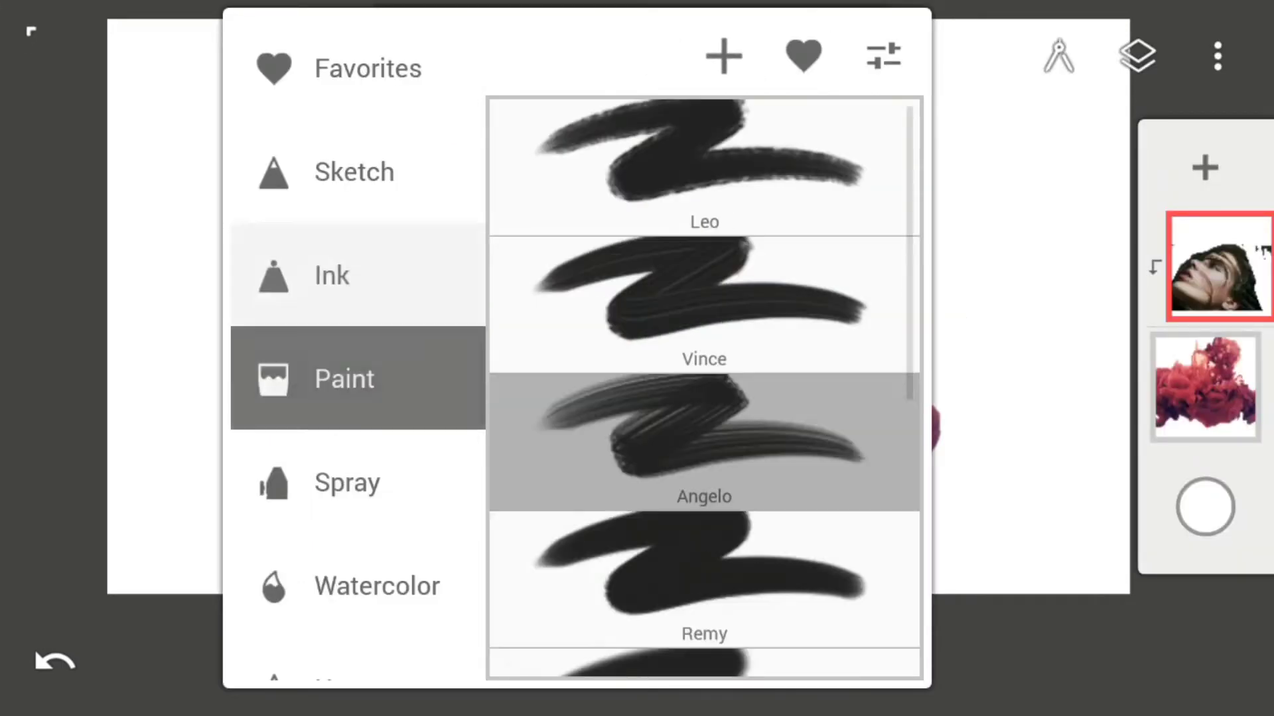
pyautogui.click(347, 482)
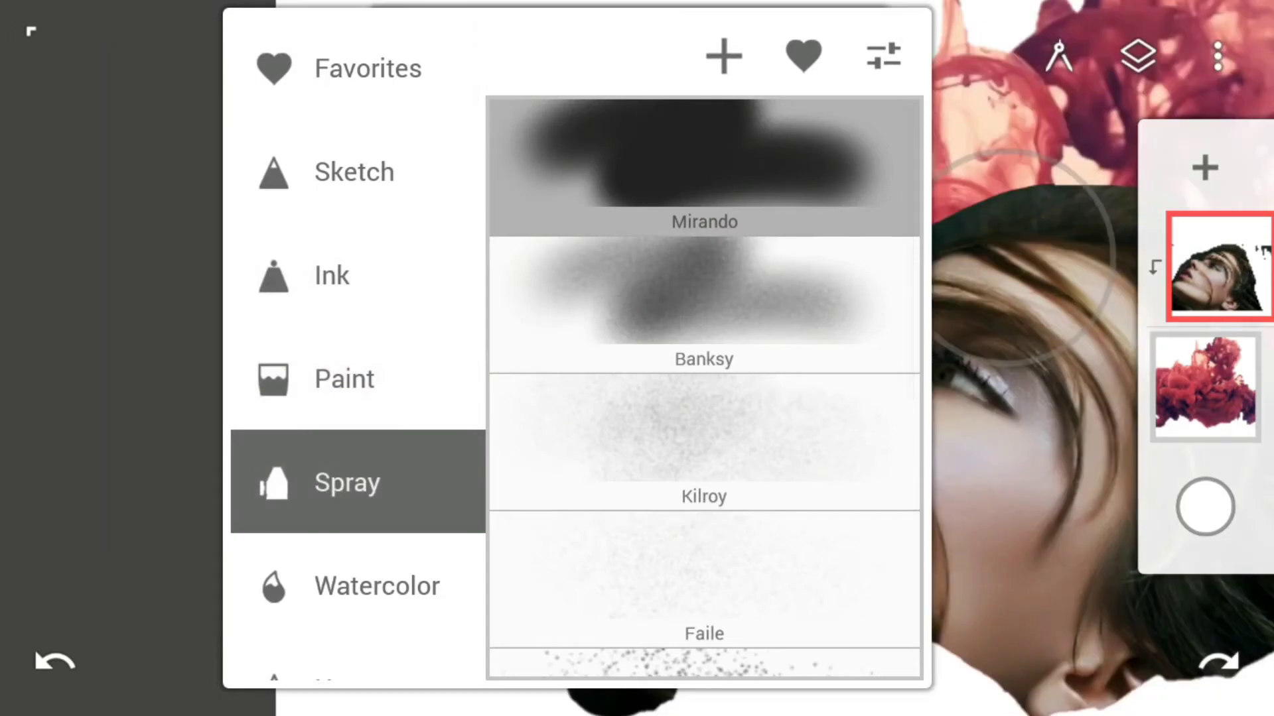
pyautogui.moveTo(549, 535); pyautogui.dragTo(543, 614)
pyautogui.moveTo(299, 397); pyautogui.dragTo(298, 212)
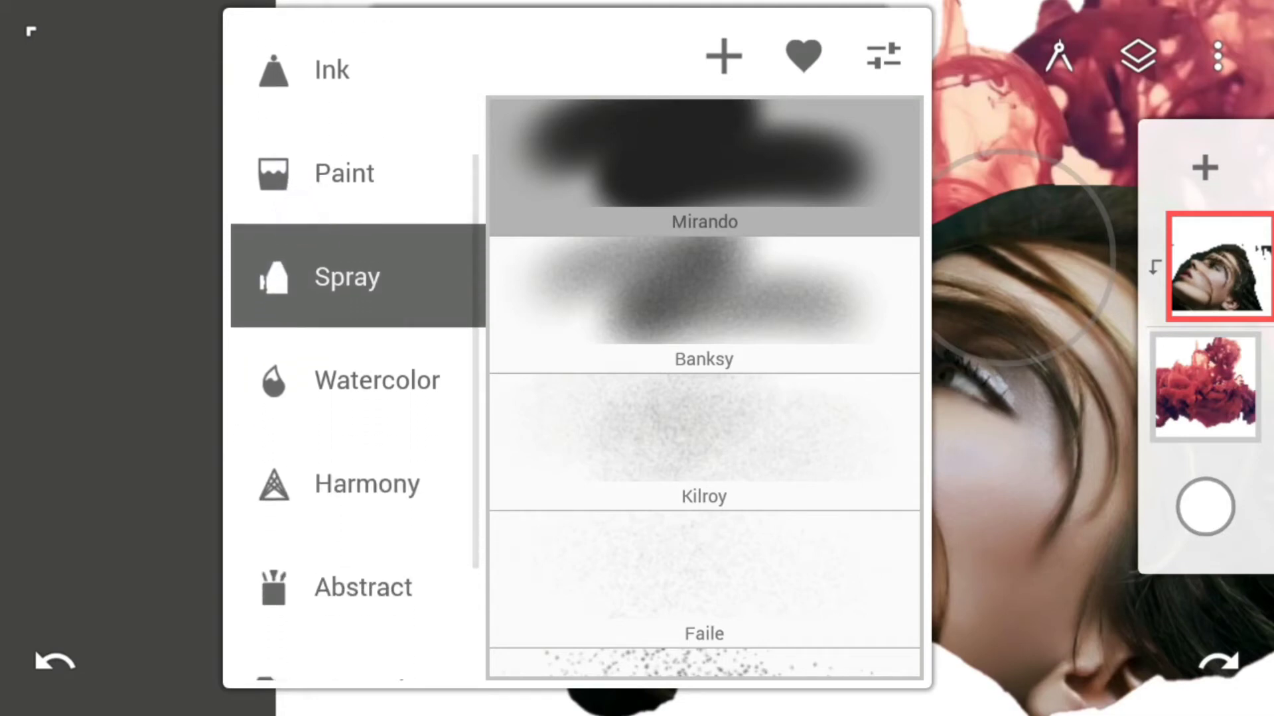
pyautogui.click(752, 167)
pyautogui.moveTo(660, 56); pyautogui.dragTo(406, 147)
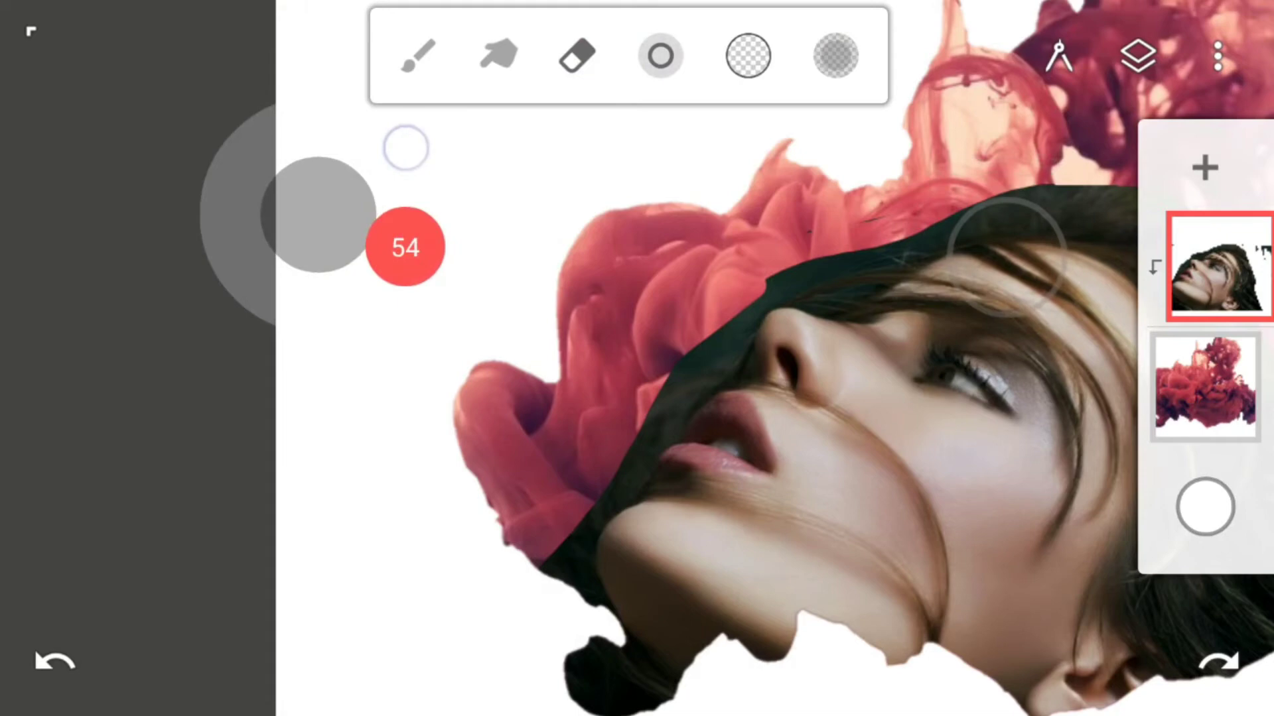
# - Set the brush size to 45 and spray-erase the dark band along the rose edge
pyautogui.moveTo(405, 147); pyautogui.dragTo(370, 134)
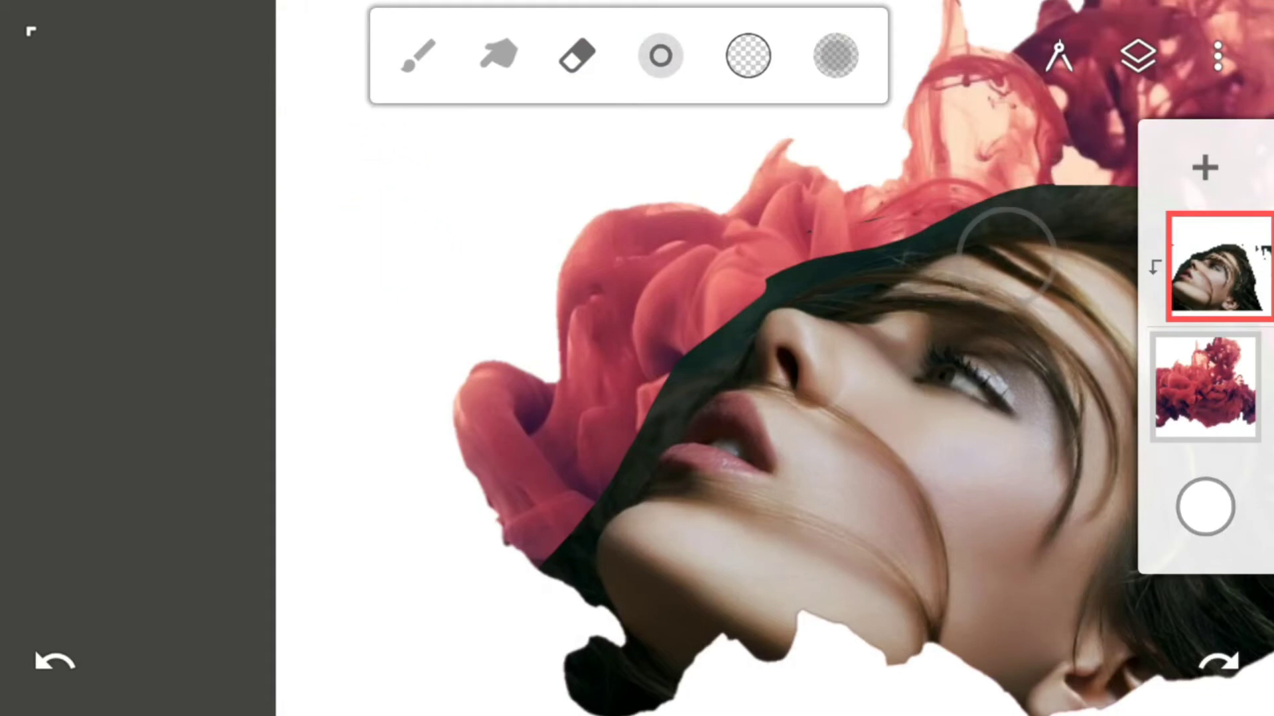
pyautogui.scroll(5, 770, 471)
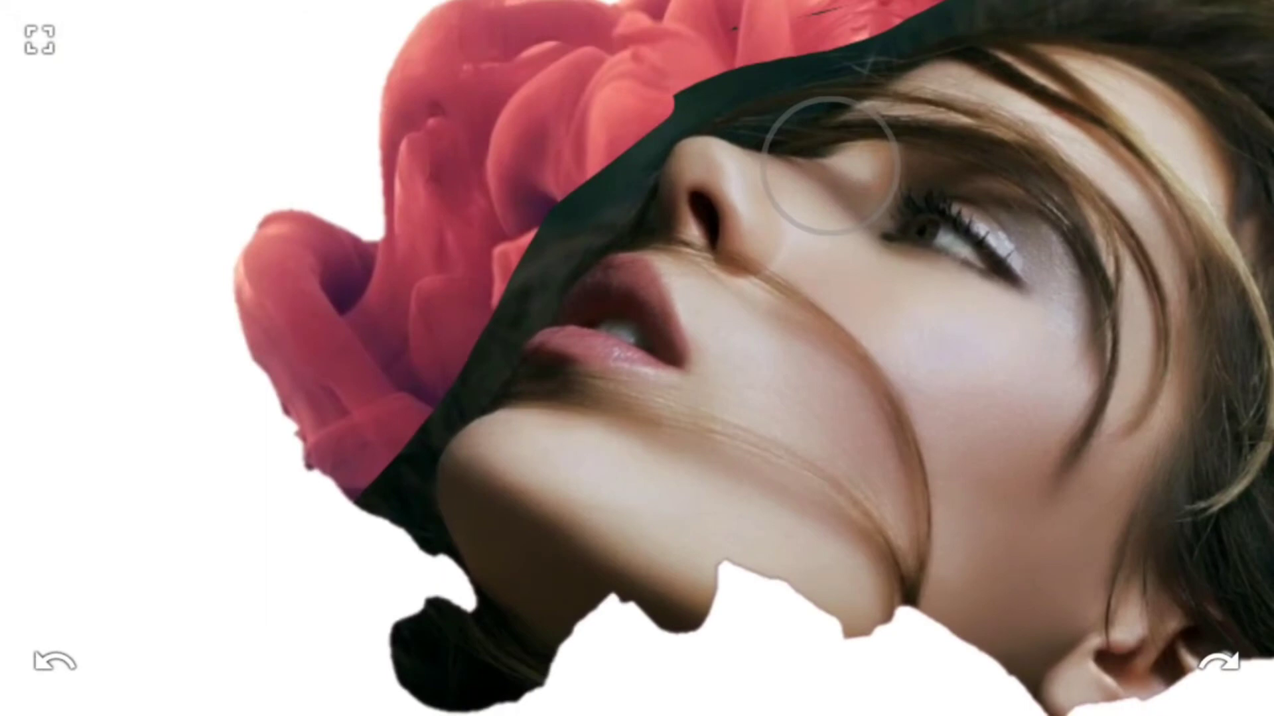
pyautogui.moveTo(391, 464); pyautogui.dragTo(545, 251)
pyautogui.moveTo(526, 269)
pyautogui.mouseDown()
pyautogui.moveTo(543, 247)
pyautogui.moveTo(420, 392)
pyautogui.moveTo(400, 398)
pyautogui.moveTo(663, 132)
pyautogui.mouseUp()
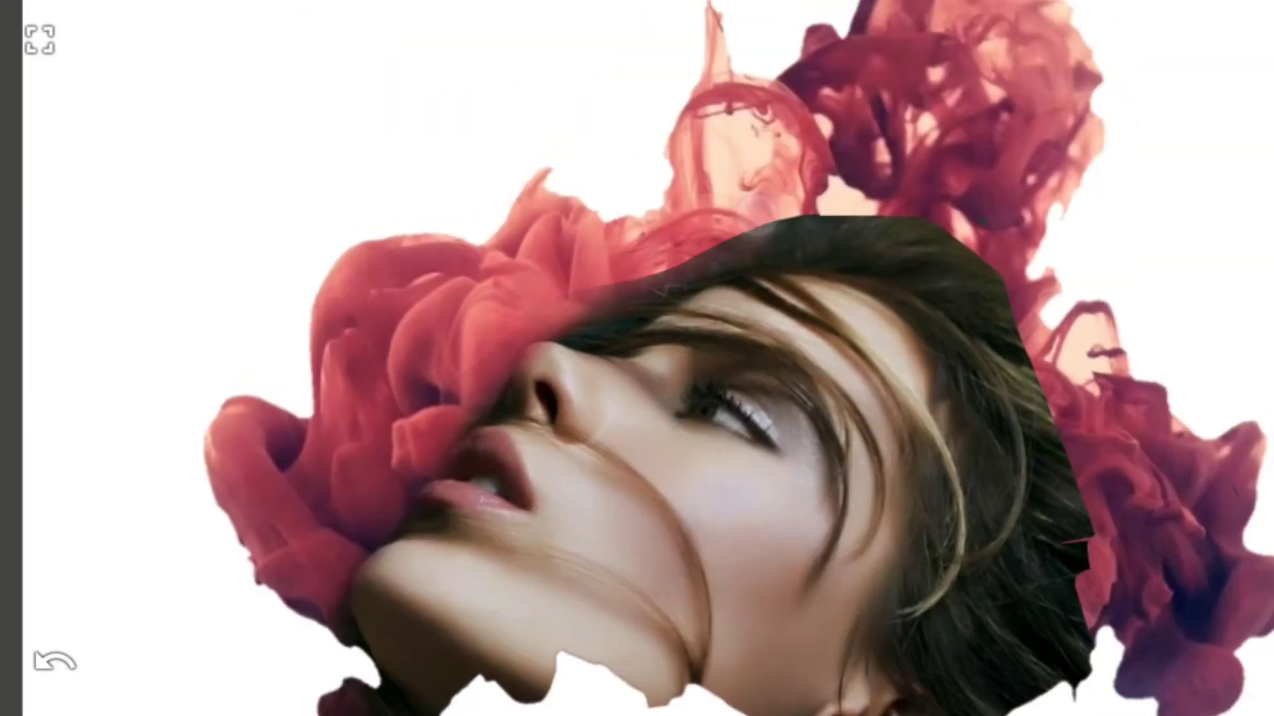
pyautogui.moveTo(584, 311); pyautogui.dragTo(869, 199)
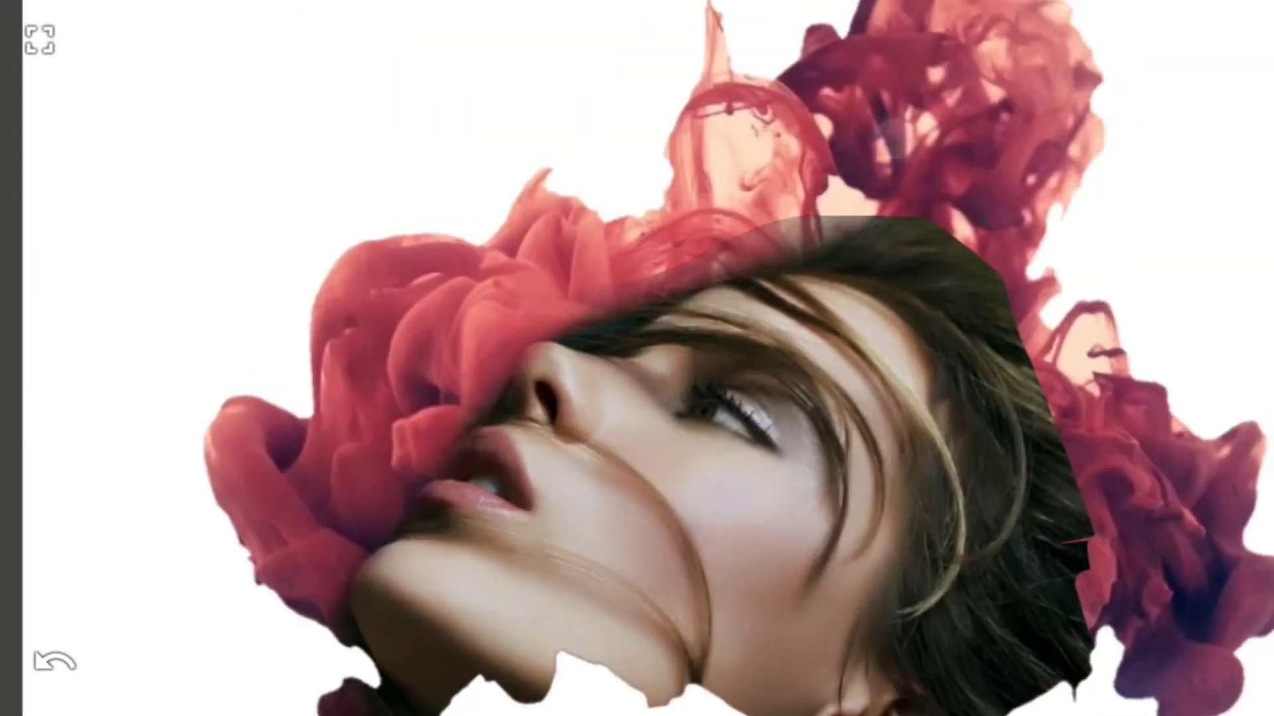
# - Spray-erase the dark patches in the ink above the hair, then restore the toolbar and layers panel
pyautogui.scroll(5, 769, 384)
pyautogui.click(39, 40)
pyautogui.scroll(2, 759, 348)
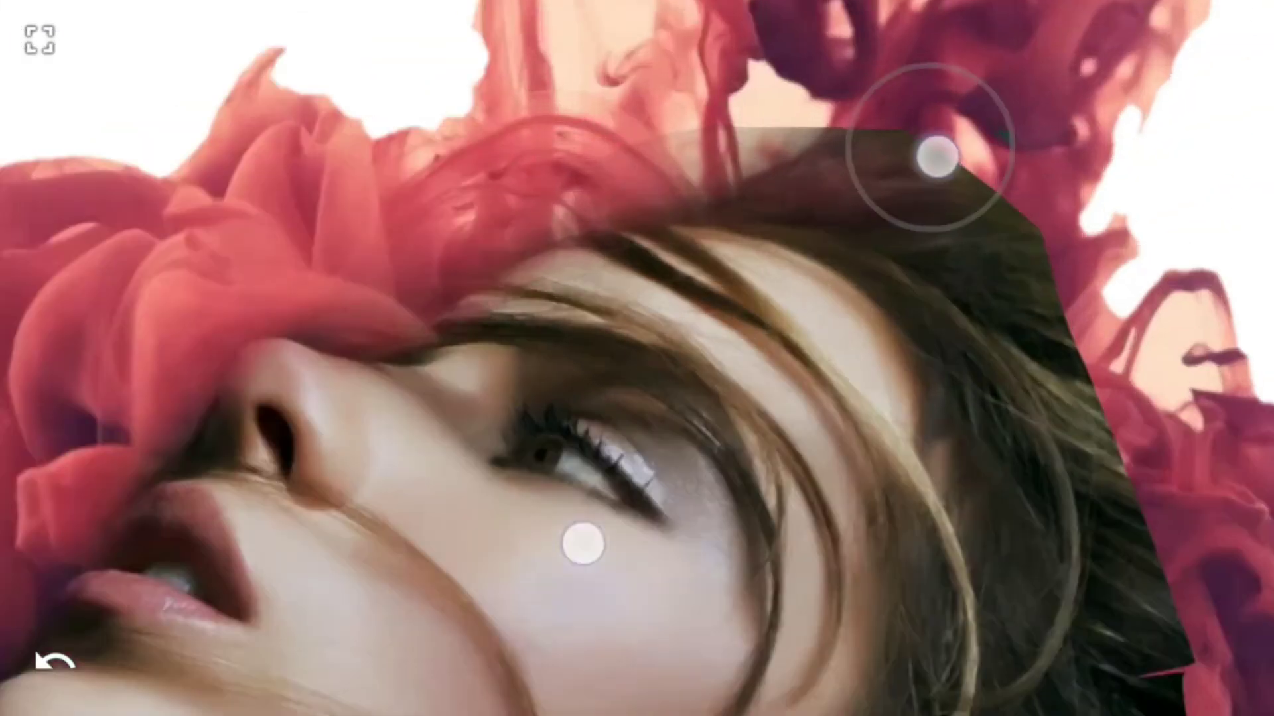
pyautogui.scroll(5, 759, 348)
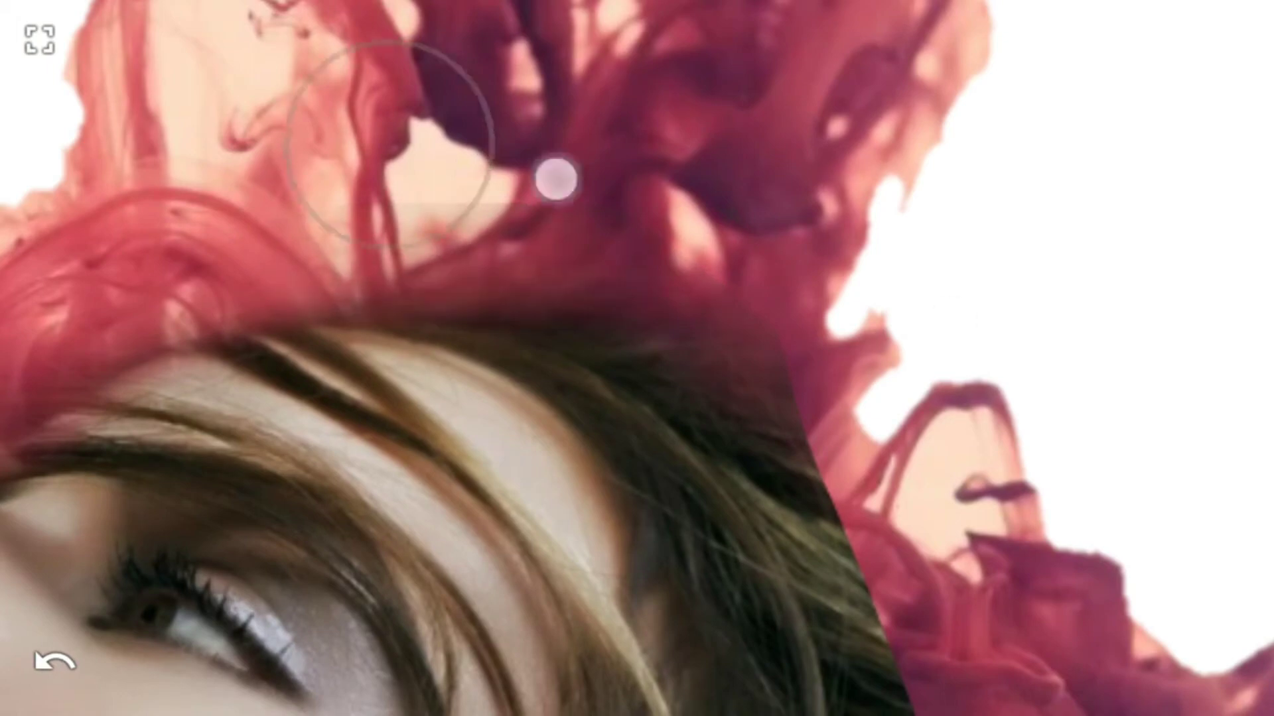
pyautogui.moveTo(555, 176); pyautogui.dragTo(642, 212)
pyautogui.scroll(-5, 569, 253)
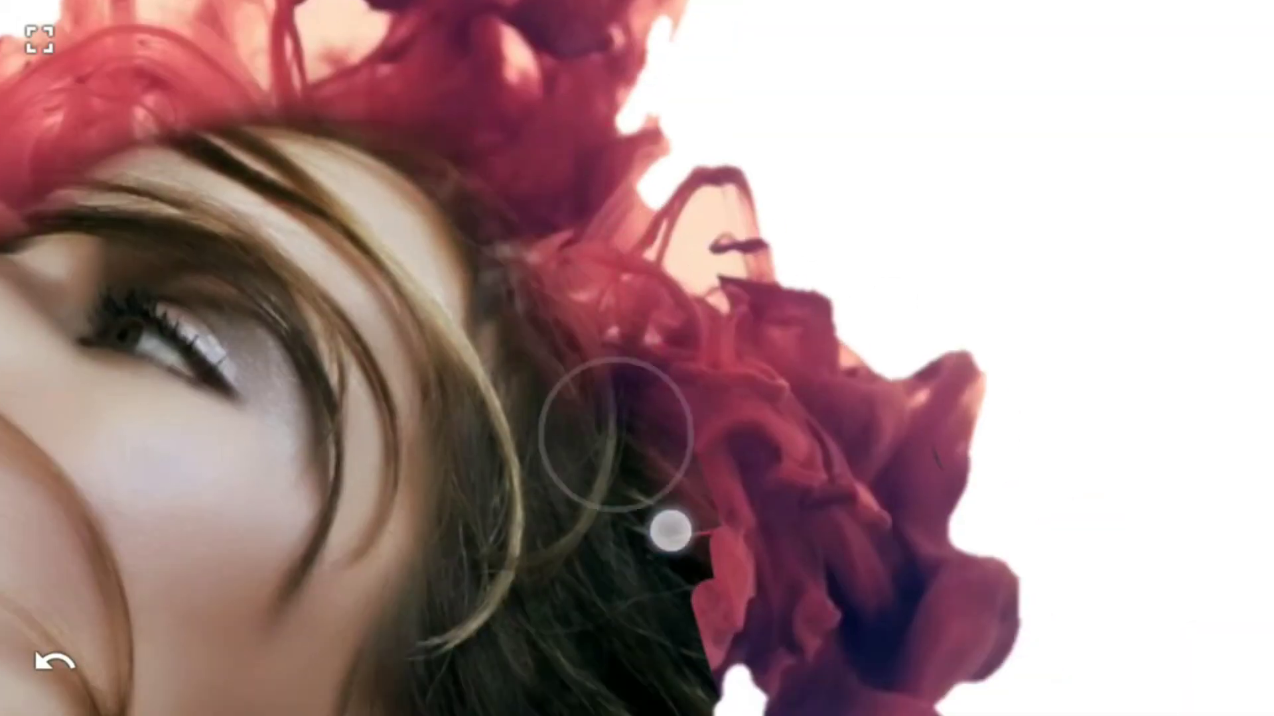
pyautogui.scroll(-5, 664, 464)
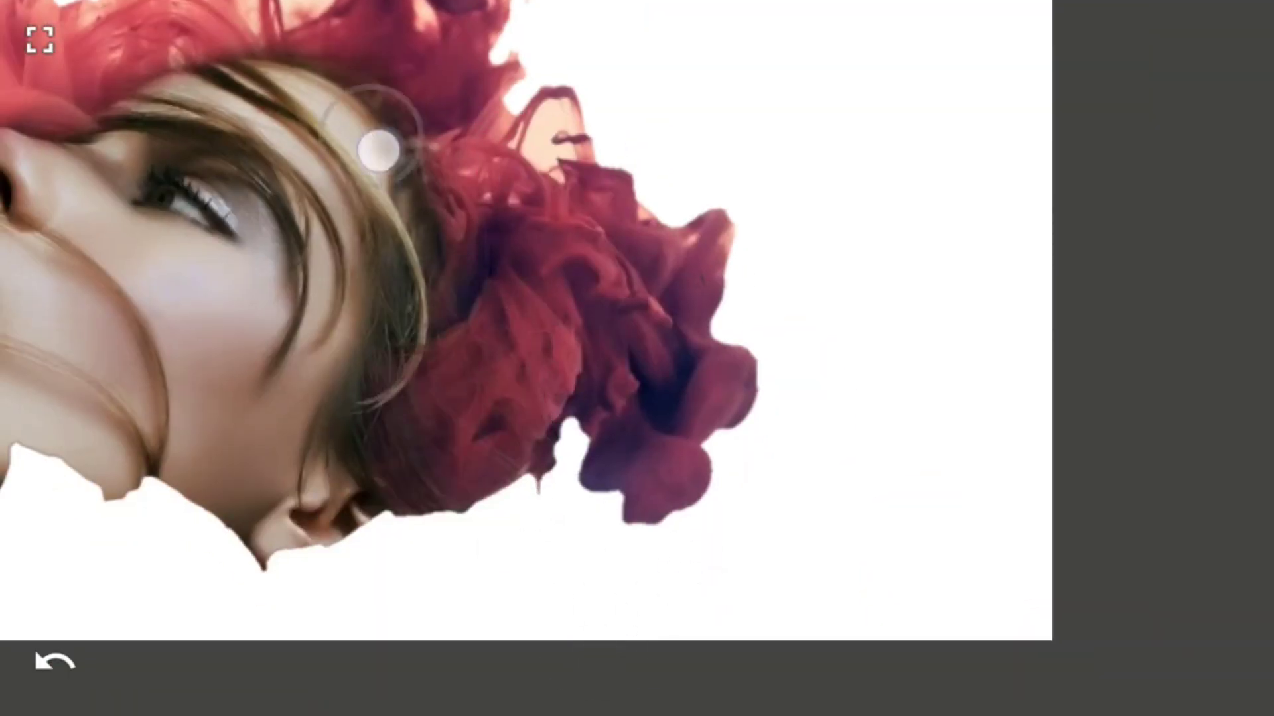
pyautogui.scroll(5, 881, 205)
pyautogui.click(51, 631)
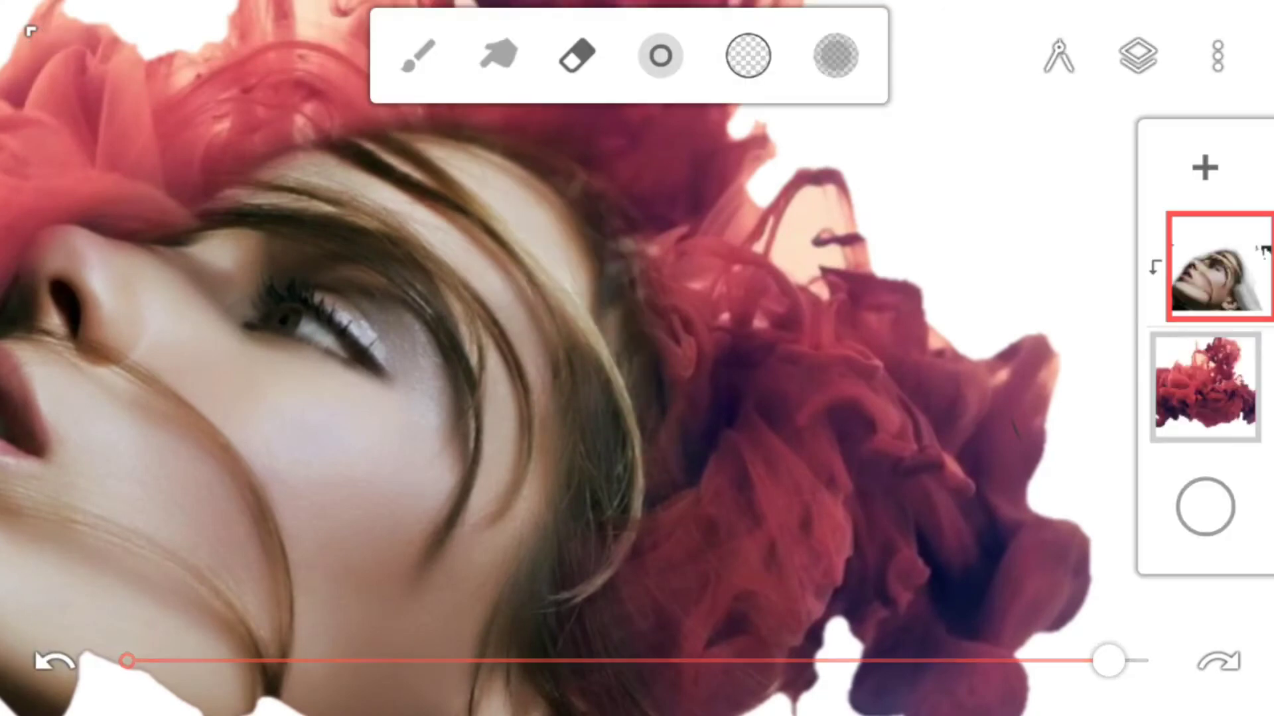
# - Set the brush size to 24 and view the clipped portrait fullscreen
pyautogui.moveTo(671, 219)
pyautogui.mouseDown()
pyautogui.moveTo(453, 211)
pyautogui.moveTo(666, 219)
pyautogui.moveTo(626, 216)
pyautogui.moveTo(646, 207)
pyautogui.mouseUp()
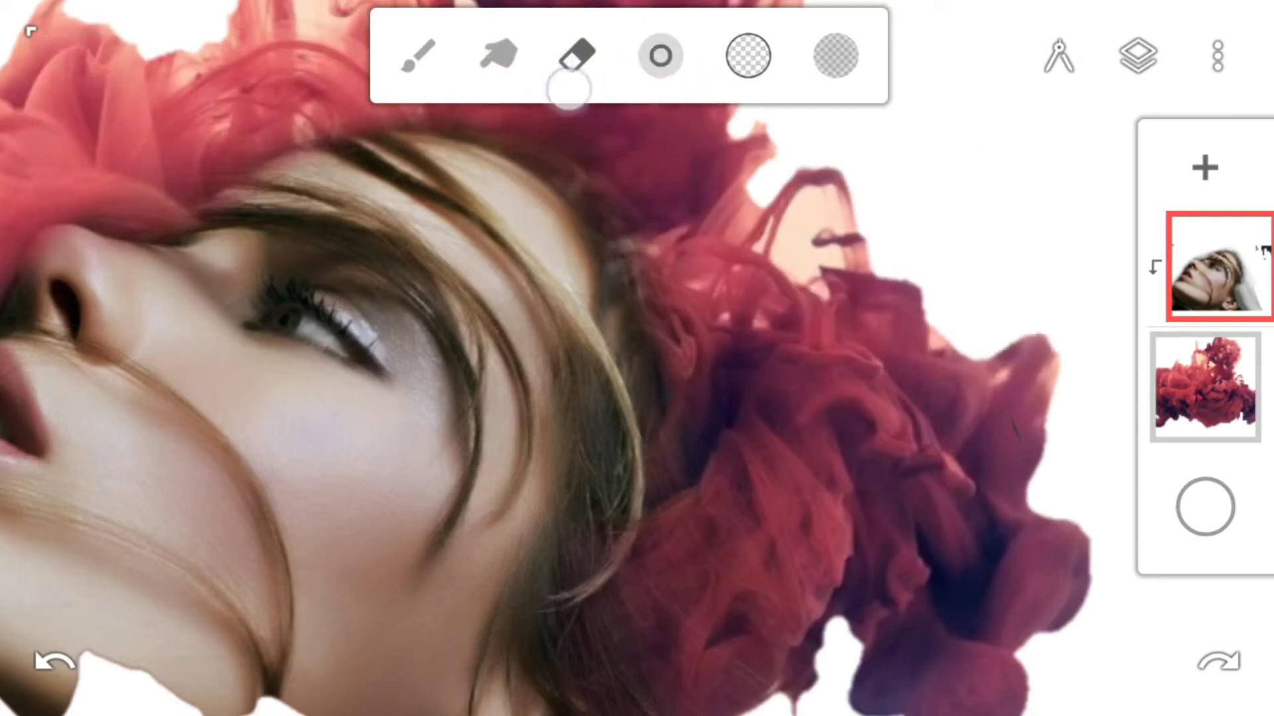
pyautogui.moveTo(464, 114); pyautogui.dragTo(506, 104)
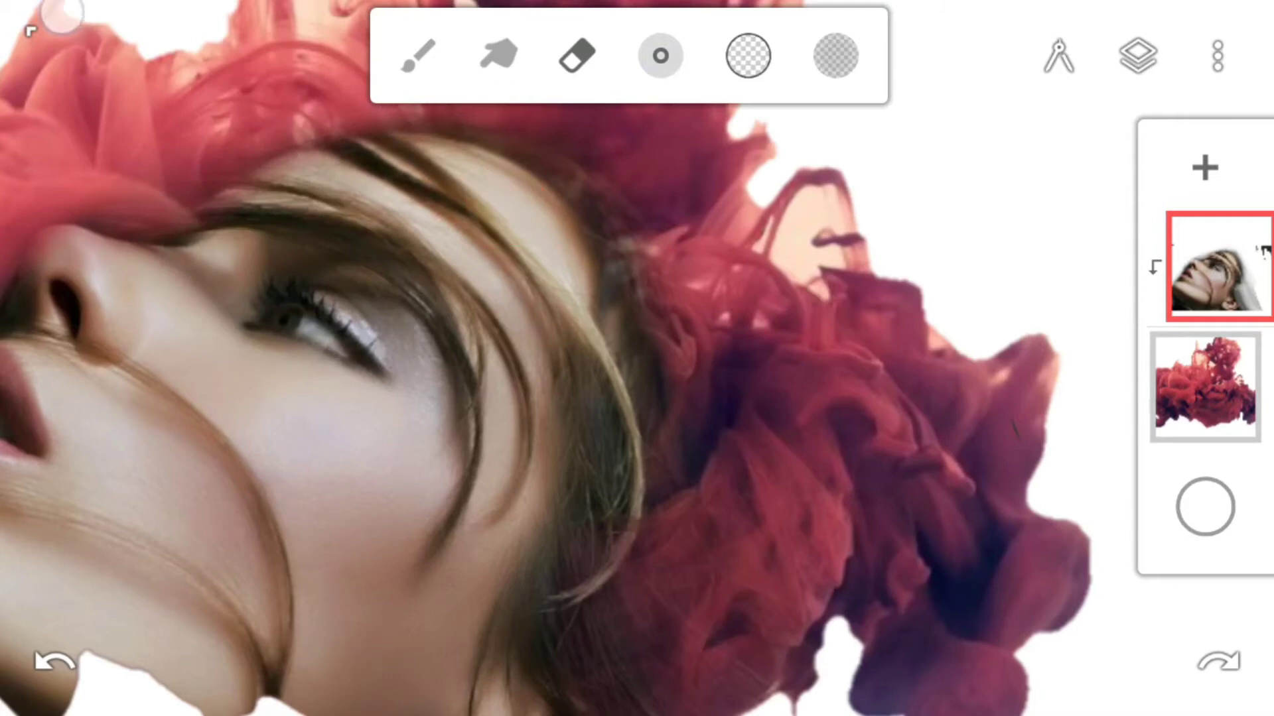
pyautogui.click(62, 13)
pyautogui.click(360, 142)
pyautogui.click(662, 411)
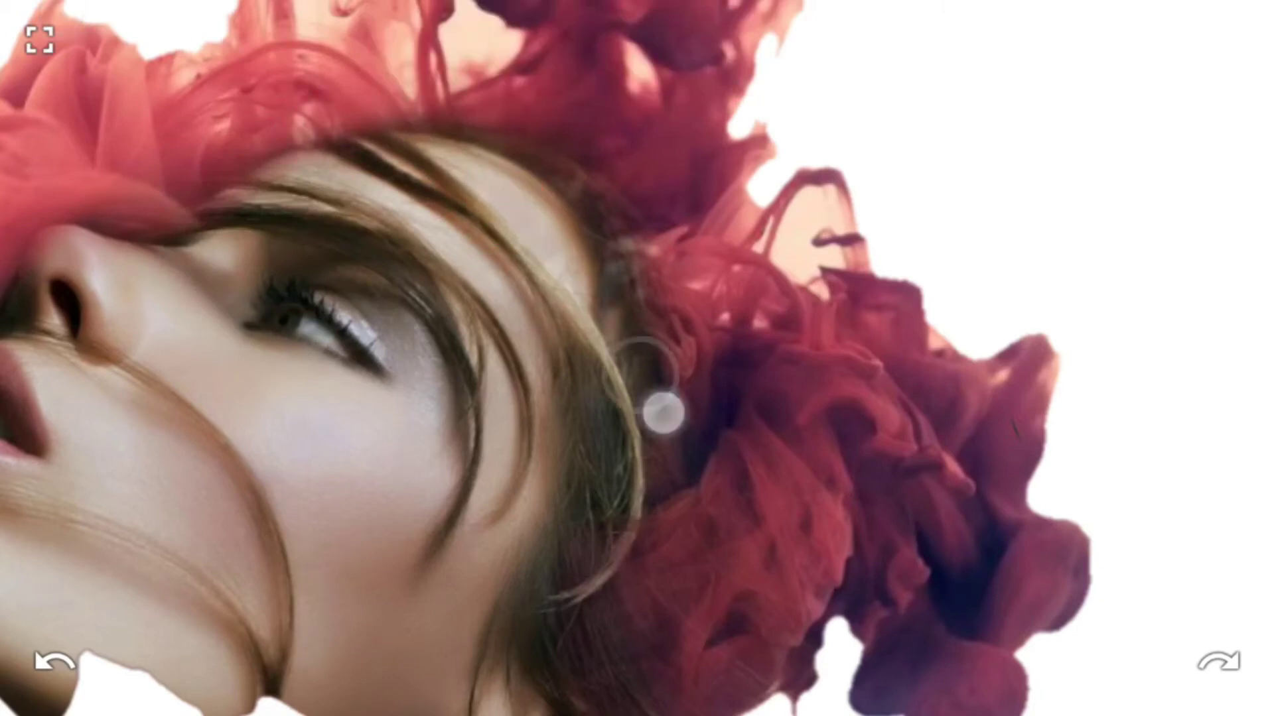
pyautogui.click(478, 528)
pyautogui.click(406, 215)
pyautogui.click(204, 170)
pyautogui.click(732, 232)
pyautogui.scroll(-5, 628, 391)
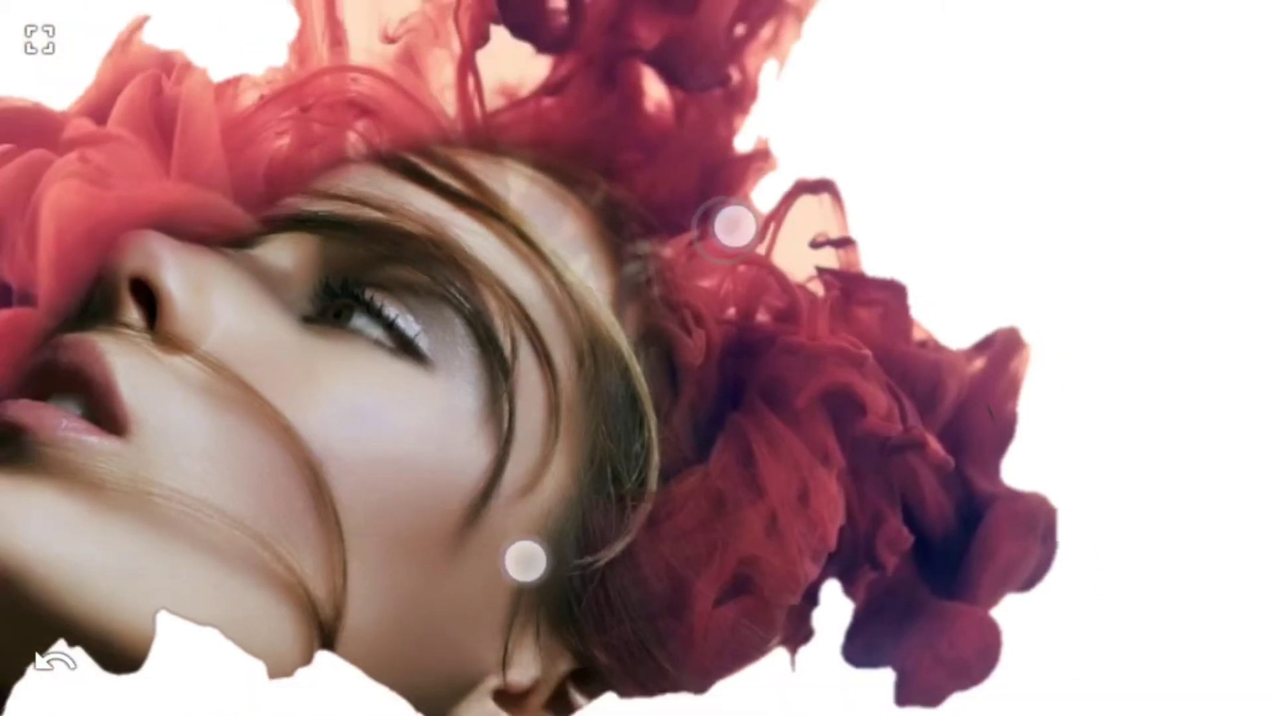
# - Inspect the portrait and ink cloud across the canvas, then restore the toolbars and layers panel
pyautogui.click(274, 201)
pyautogui.click(536, 208)
pyautogui.click(672, 335)
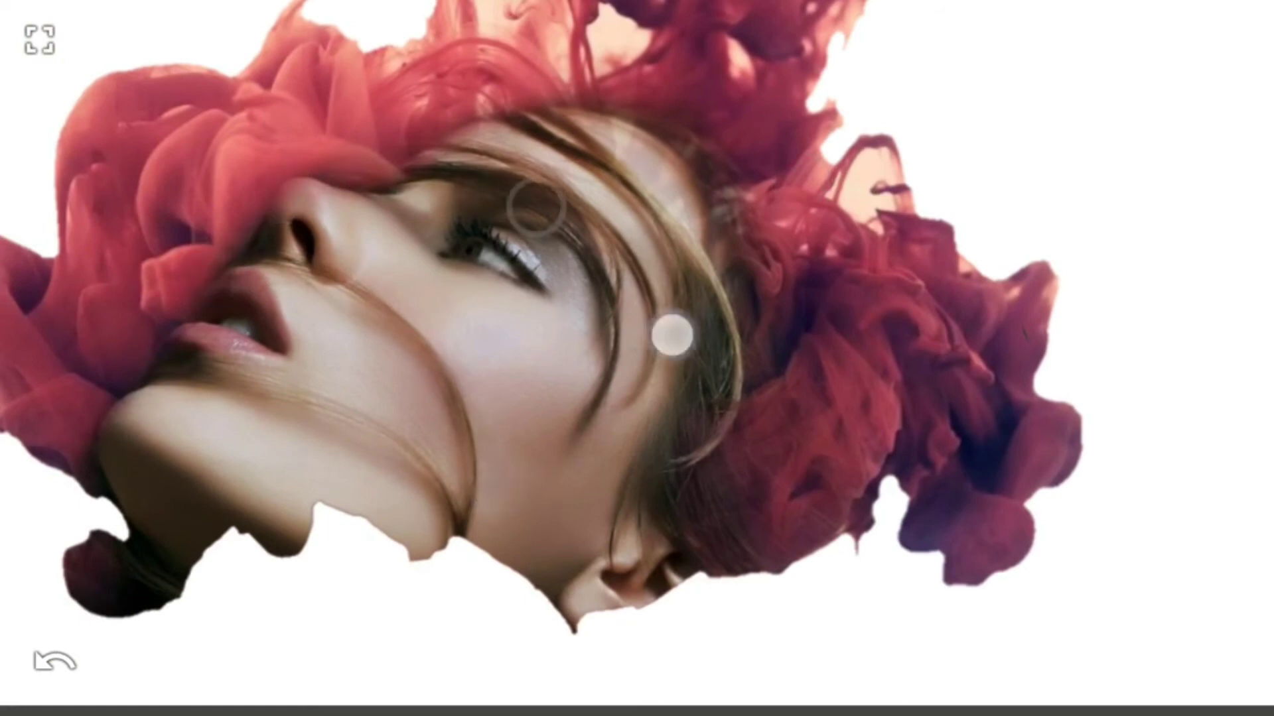
pyautogui.click(470, 590)
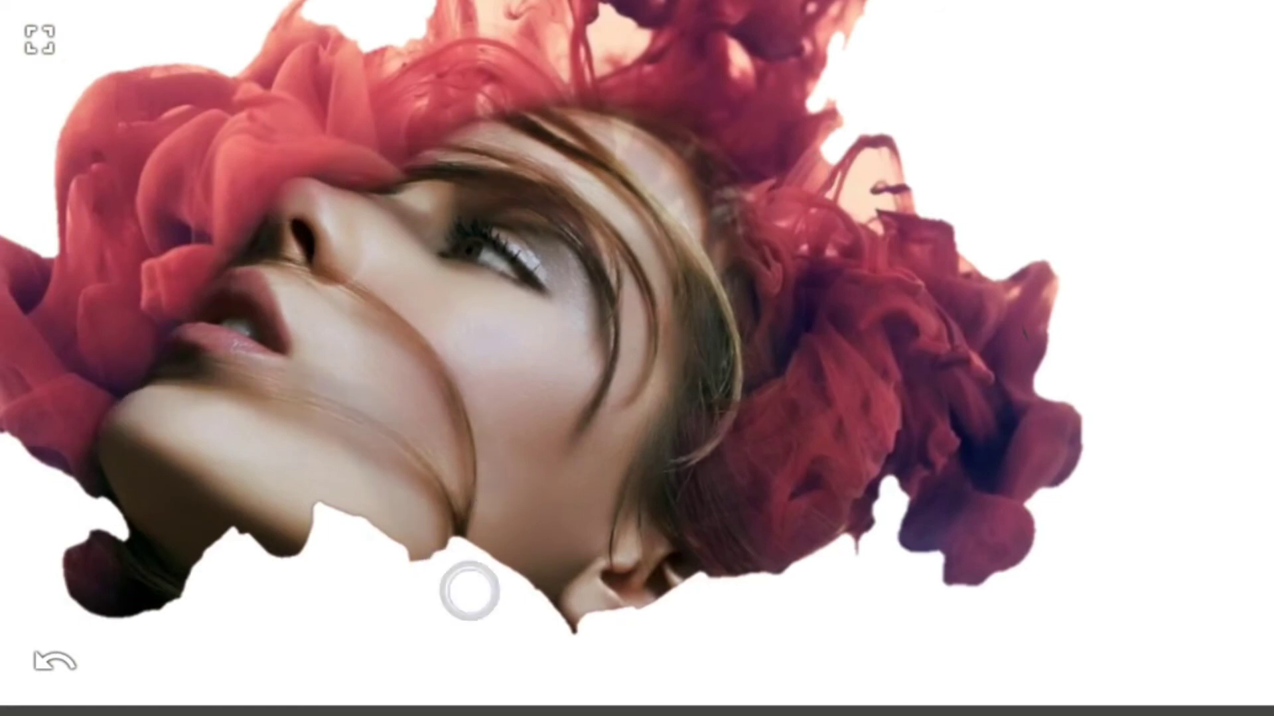
pyautogui.click(716, 382)
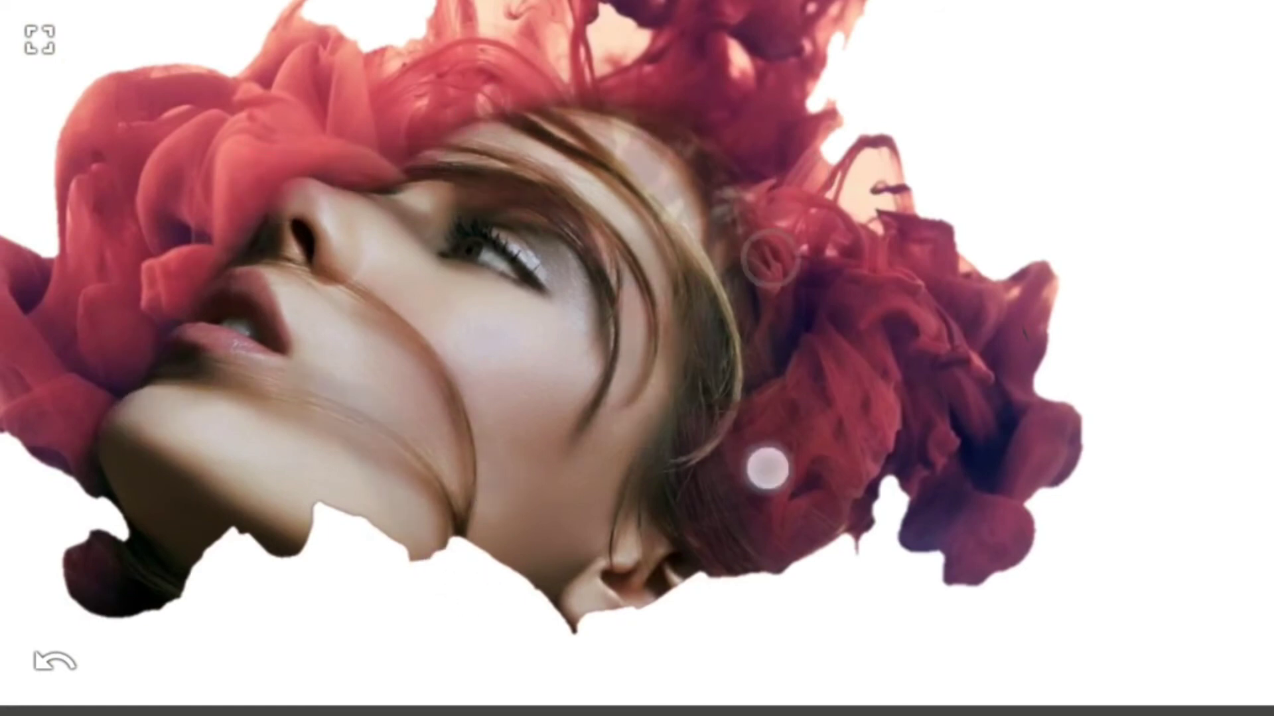
pyautogui.click(719, 571)
pyautogui.click(646, 475)
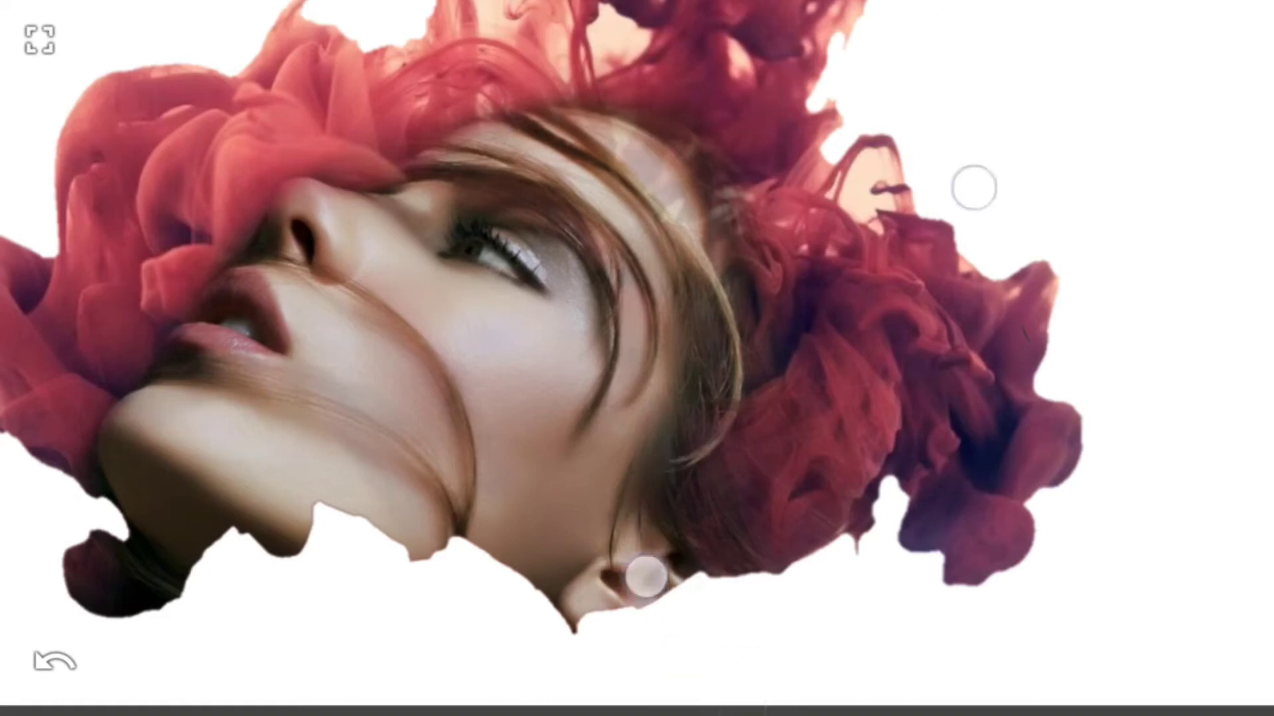
pyautogui.scroll(-5, 810, 383)
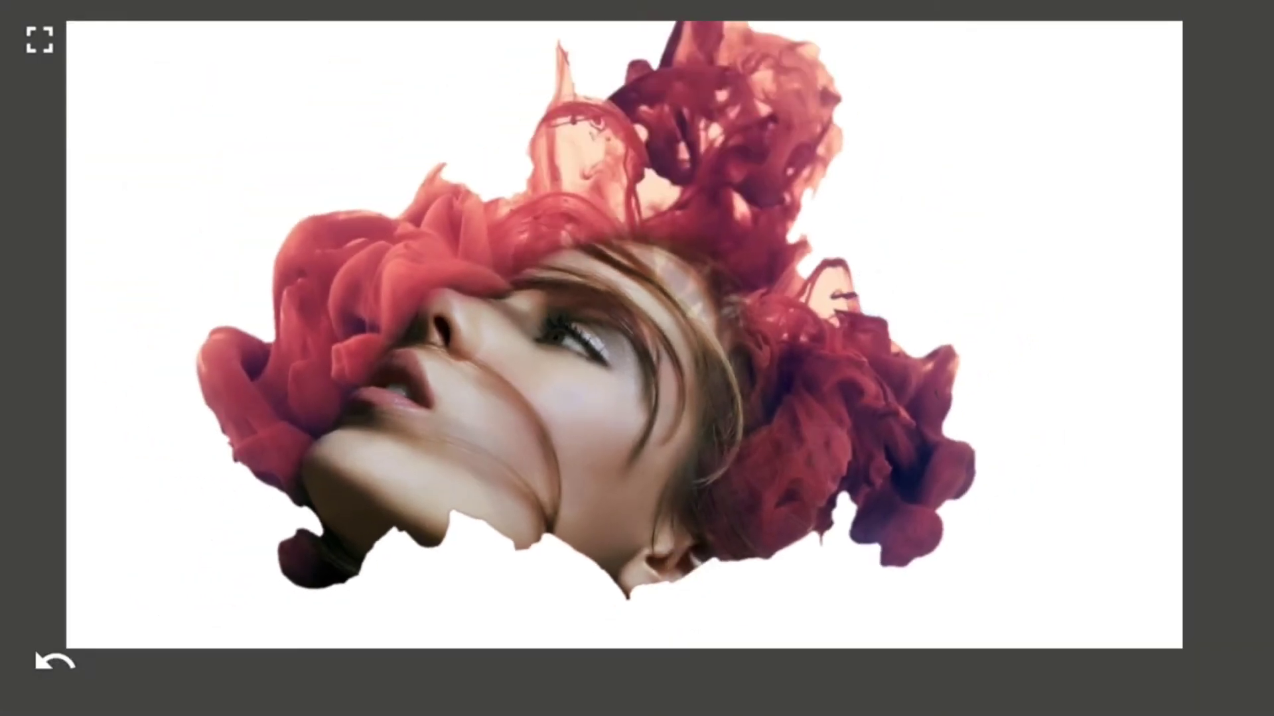
pyautogui.click(719, 260)
pyautogui.click(863, 466)
pyautogui.click(40, 40)
# - Add a new blank layer and clip it to the portrait layer
pyautogui.click(1204, 167)
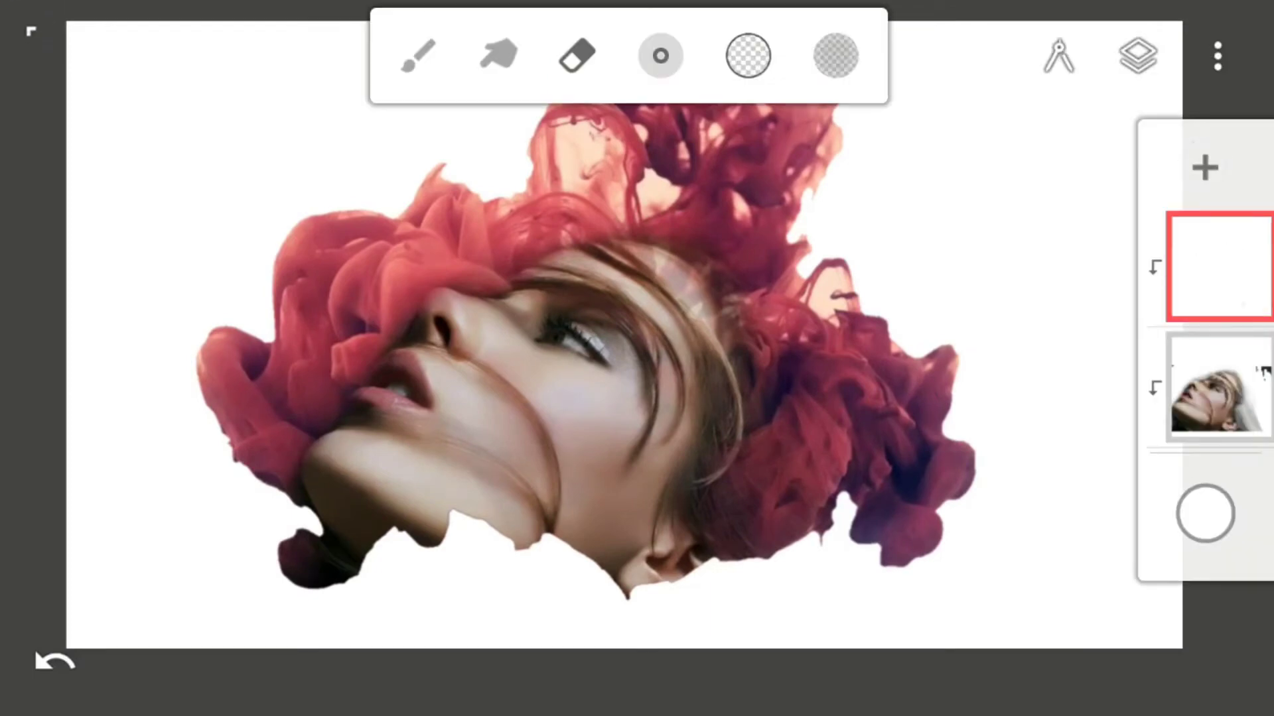
pyautogui.click(1222, 295)
pyautogui.click(1217, 611)
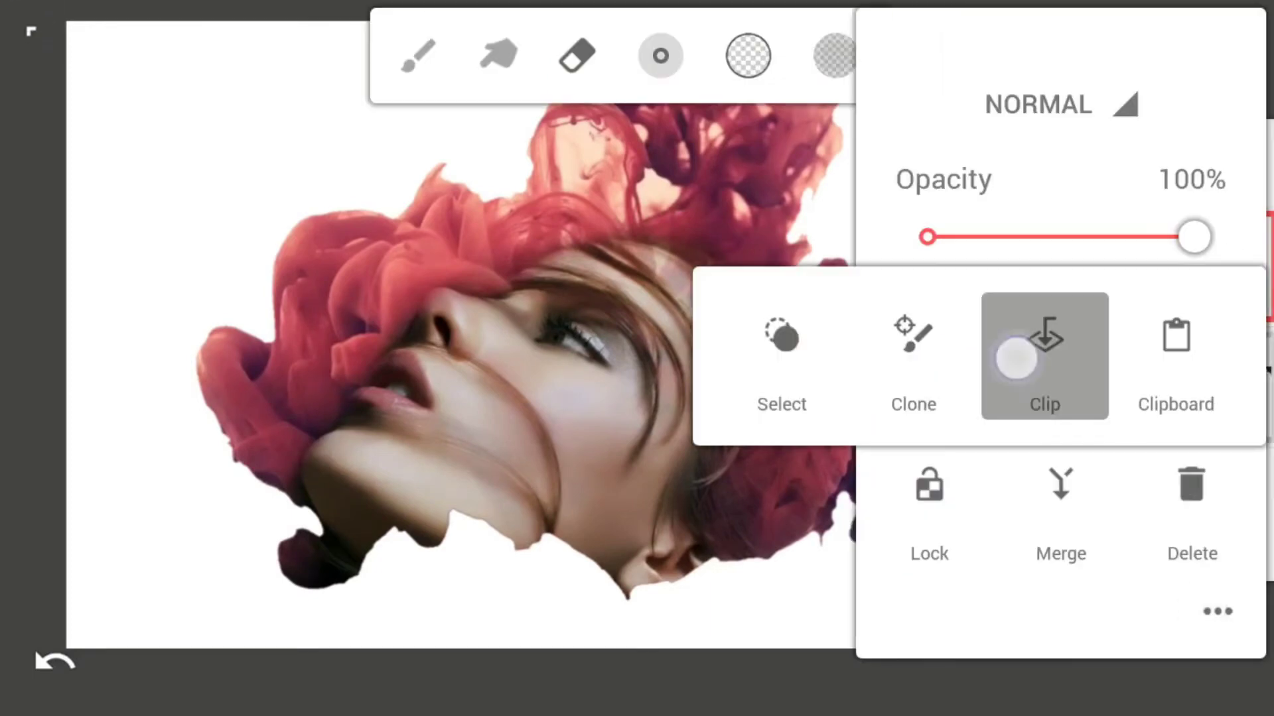
pyautogui.click(1016, 359)
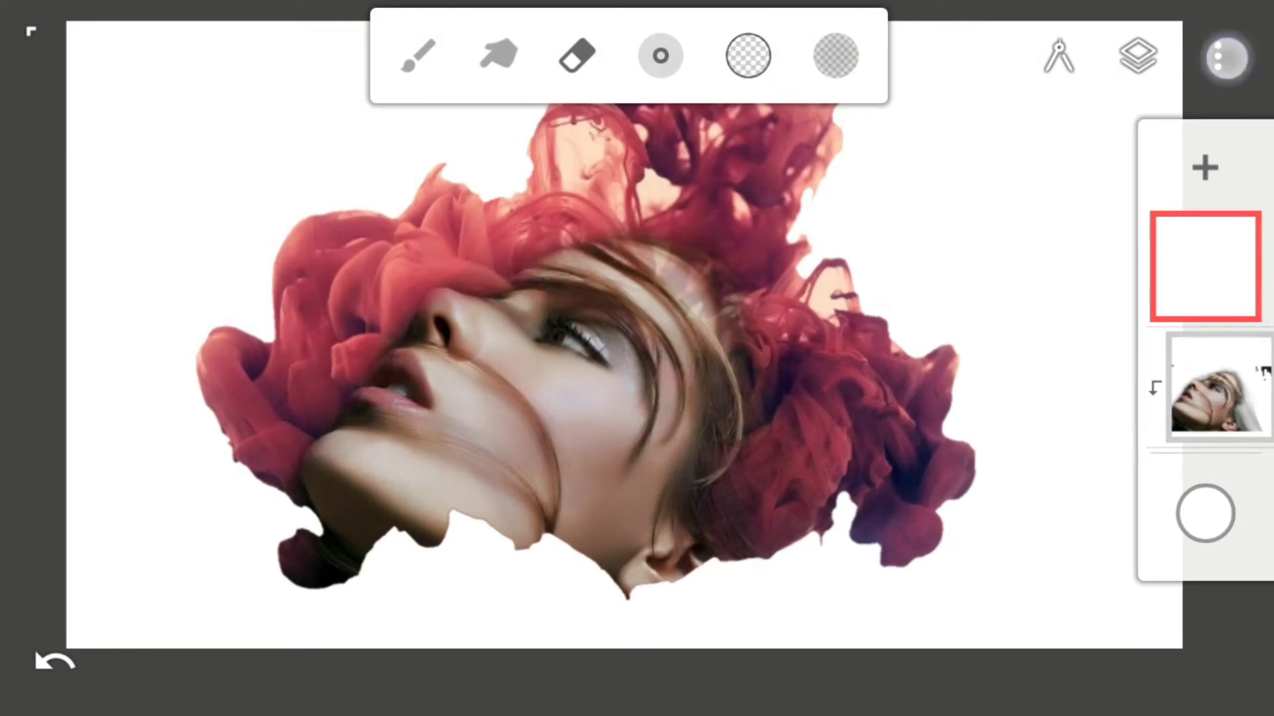
pyautogui.click(1225, 58)
pyautogui.click(700, 392)
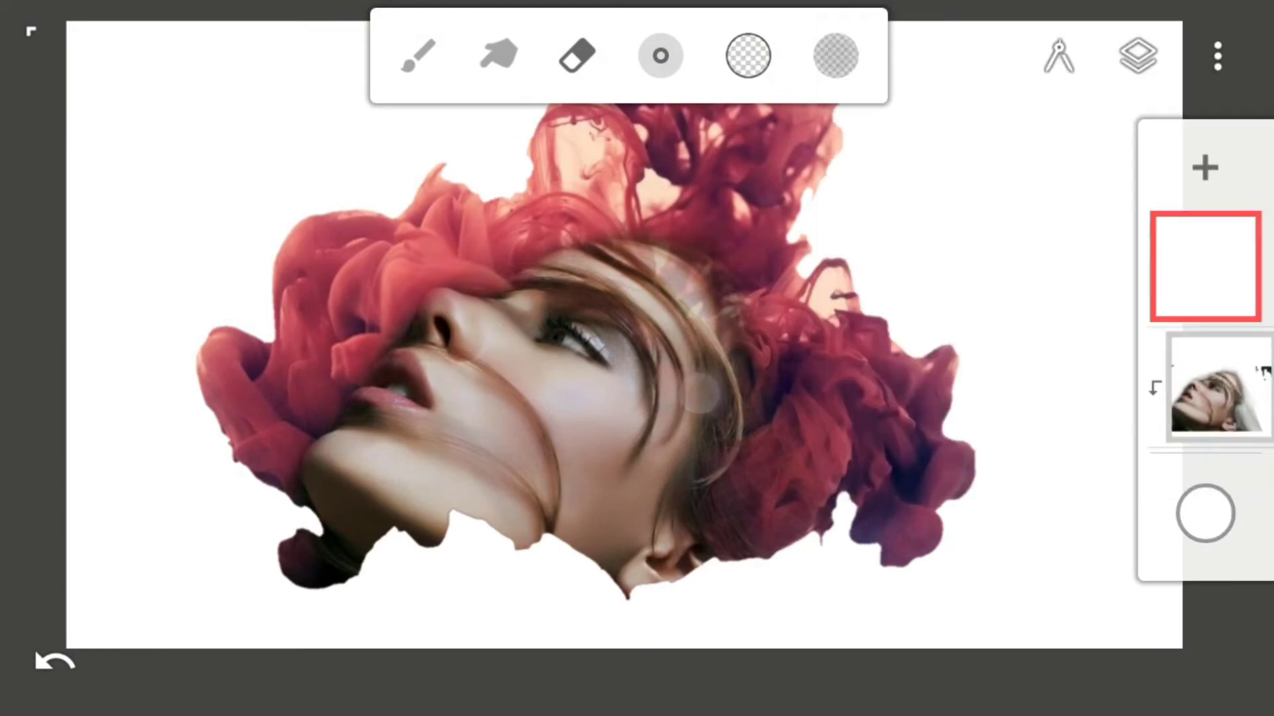
# - Select the brush with black colour at a size of about 31
pyautogui.click(418, 55)
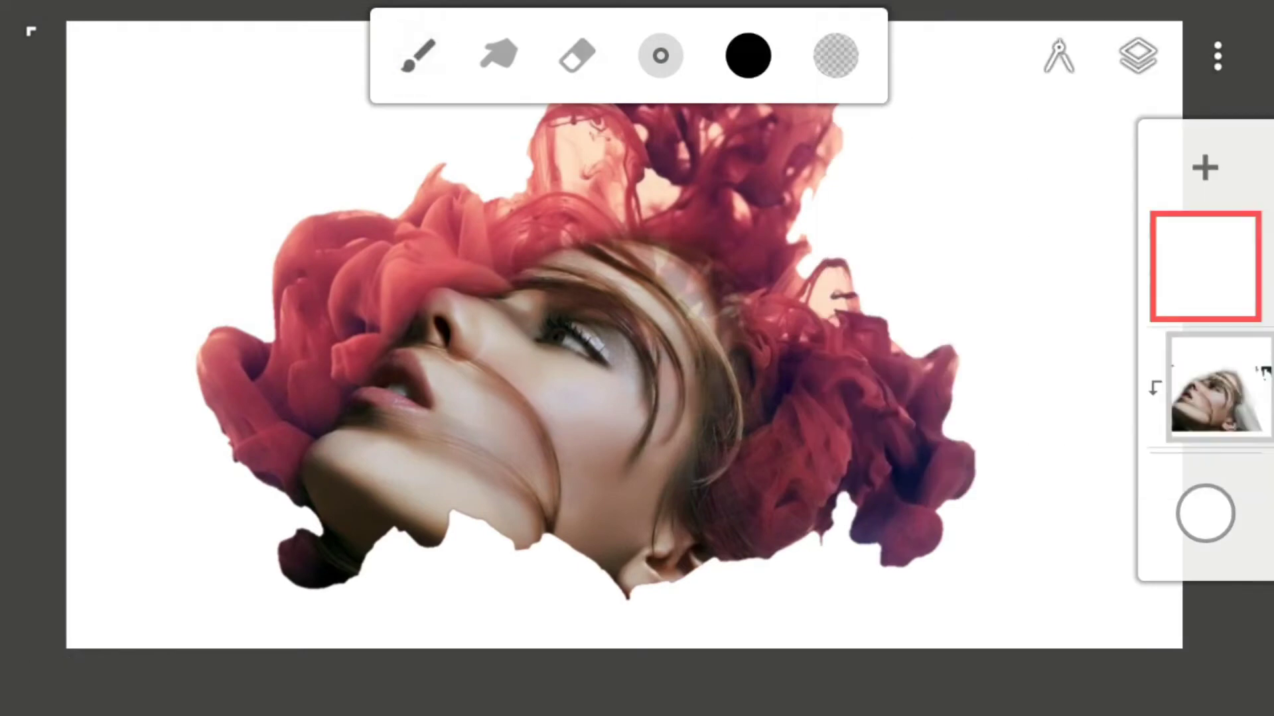
pyautogui.click(418, 55)
pyautogui.click(591, 173)
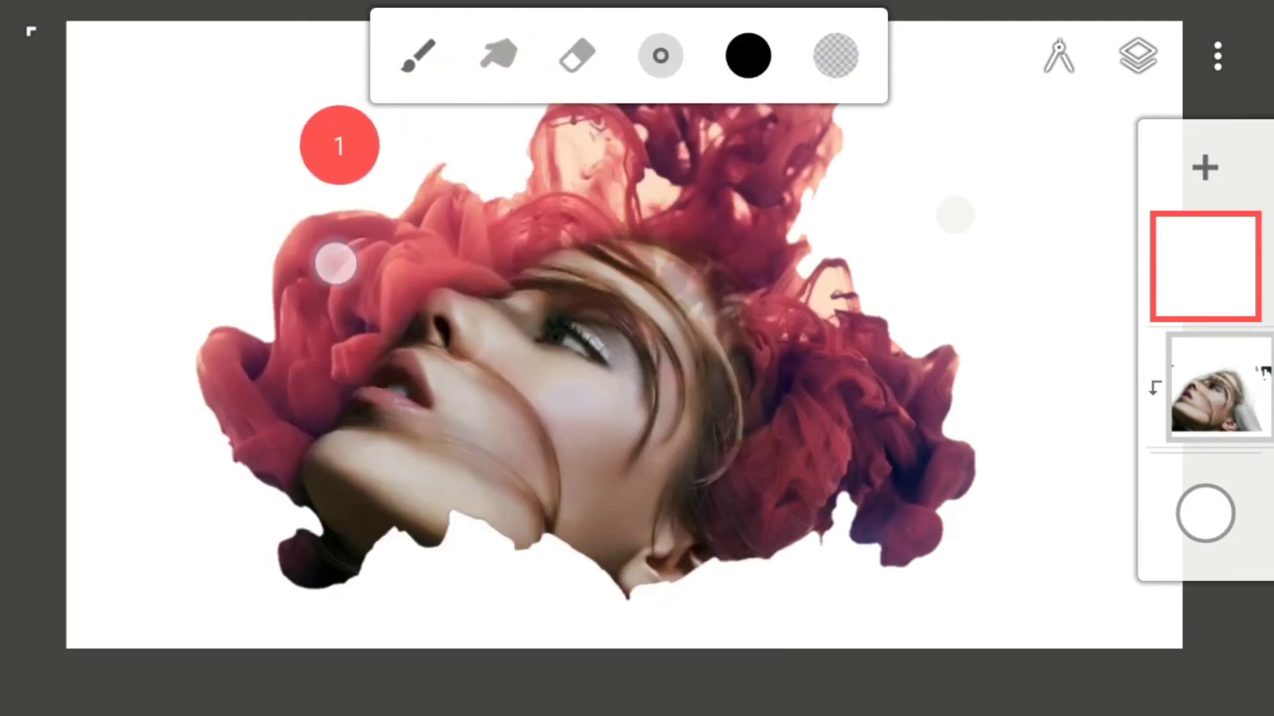
pyautogui.moveTo(595, 265)
pyautogui.mouseDown()
pyautogui.moveTo(878, 281)
pyautogui.moveTo(841, 287)
pyautogui.mouseUp()
pyautogui.click(1205, 266)
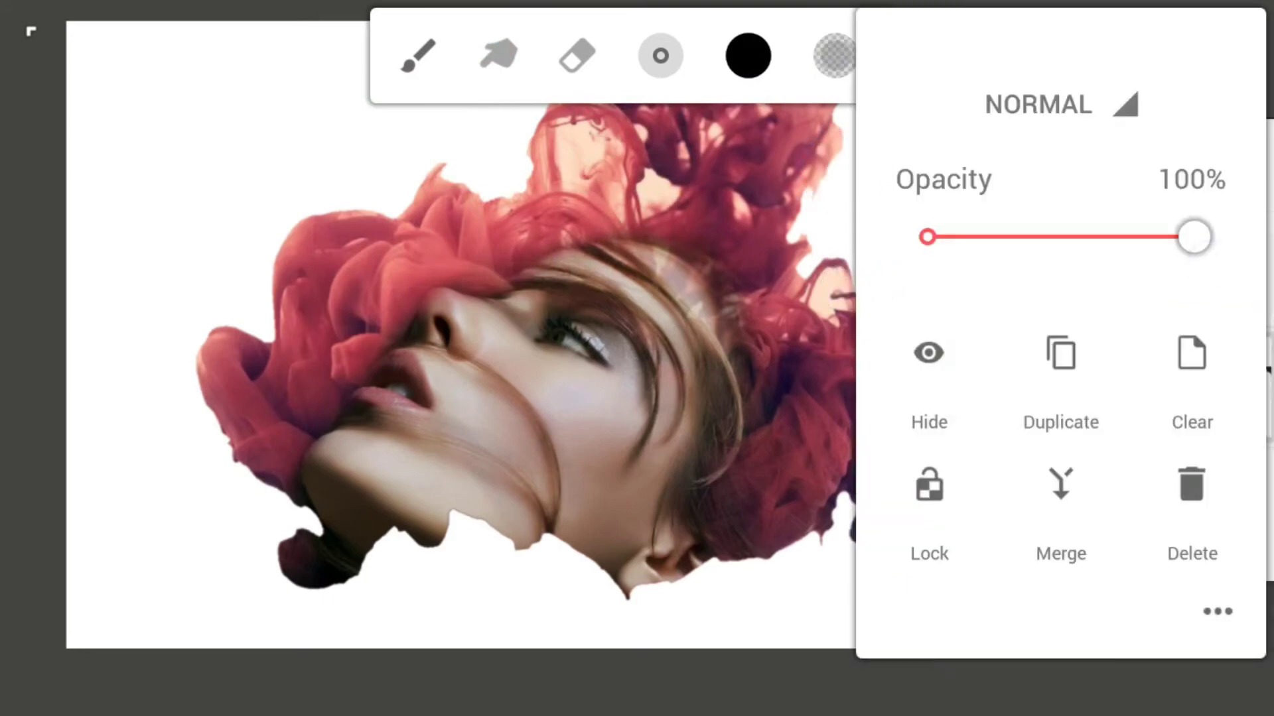
# - Set the clipped layer's blend mode to OVERLAY and its opacity to 68%
pyautogui.click(1062, 104)
pyautogui.moveTo(1155, 590); pyautogui.dragTo(1174, 119)
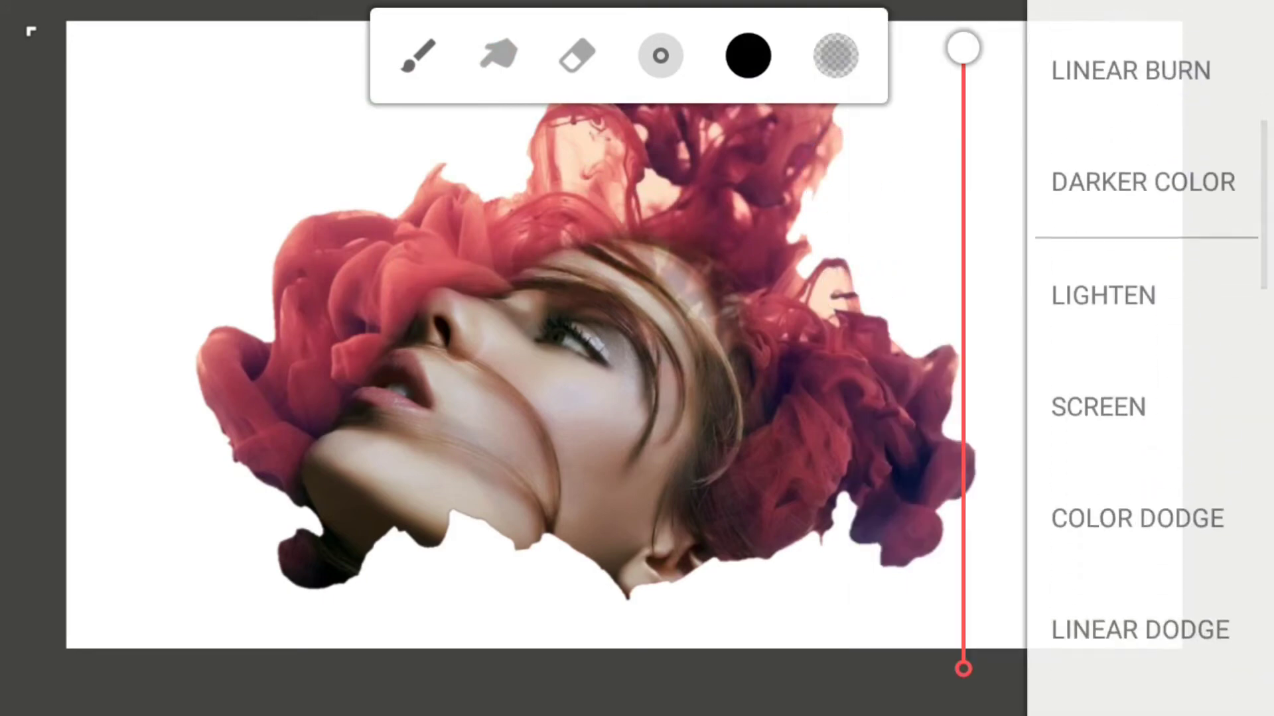
pyautogui.moveTo(1177, 584); pyautogui.dragTo(1183, 347)
pyautogui.click(1153, 606)
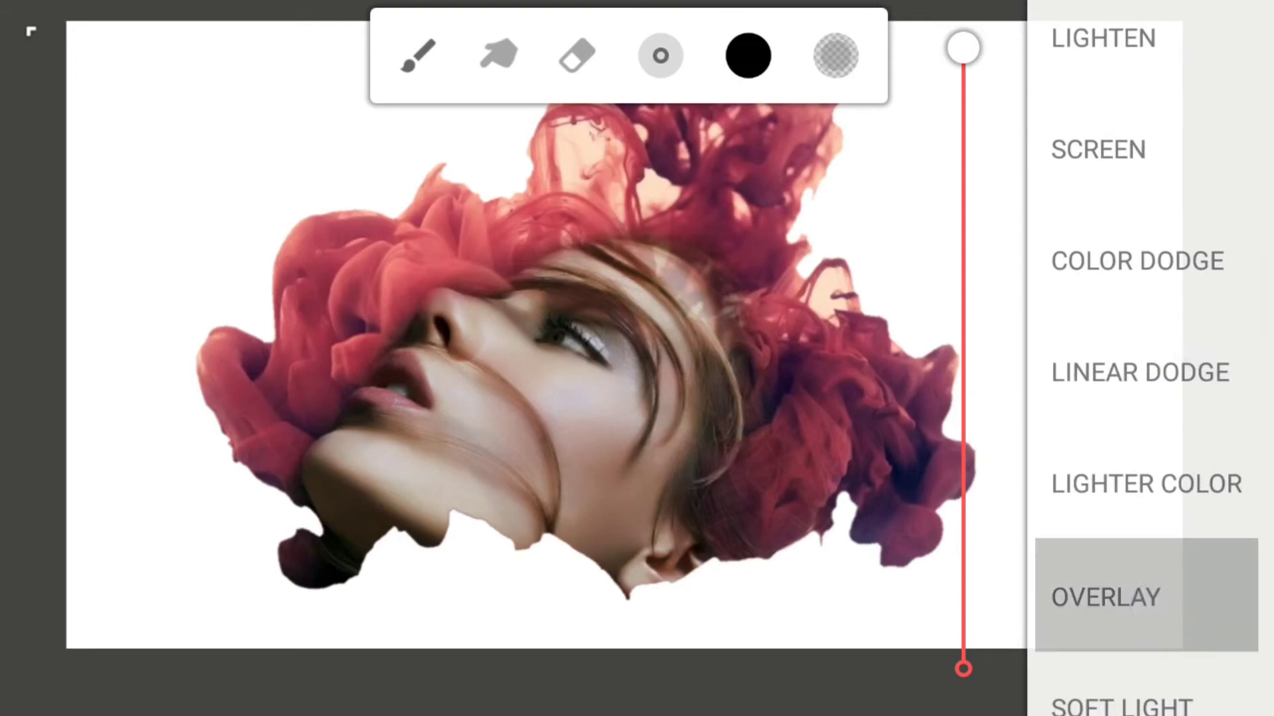
pyautogui.moveTo(963, 48); pyautogui.dragTo(963, 247)
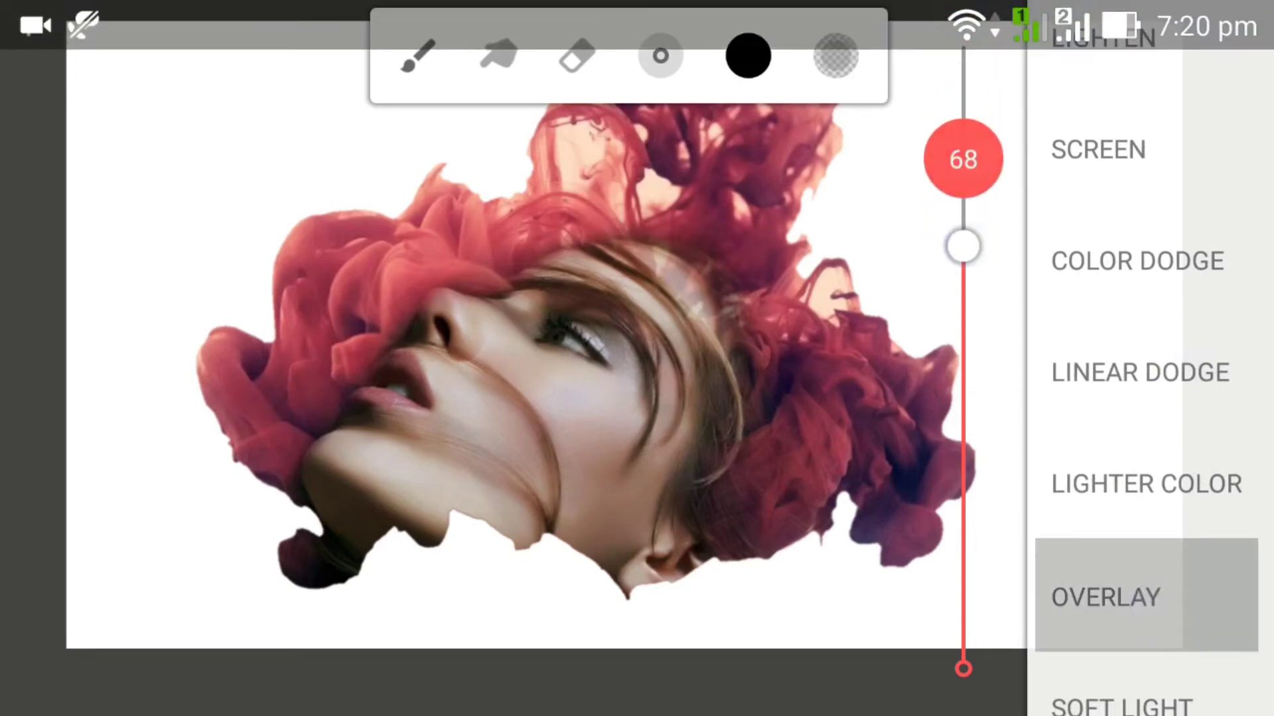
# - In fullscreen, paint black Overlay strokes over the portrait's lower face and hair
pyautogui.click(783, 295)
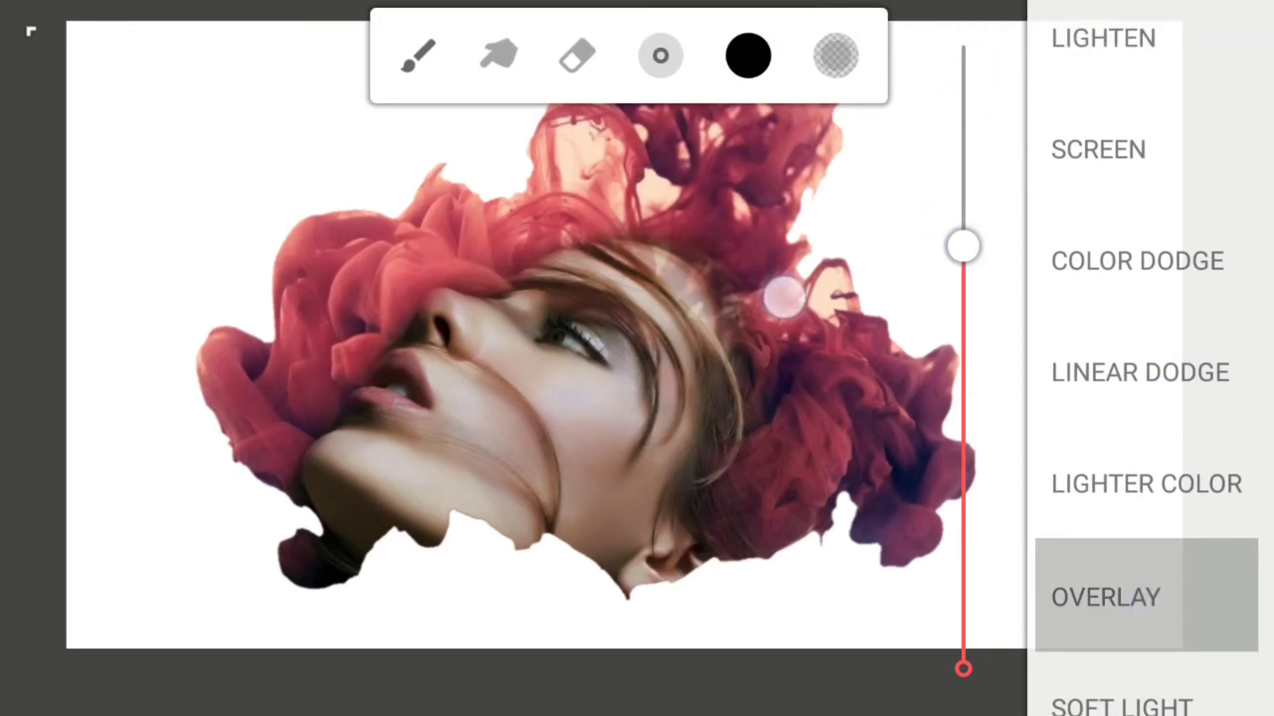
pyautogui.click(31, 31)
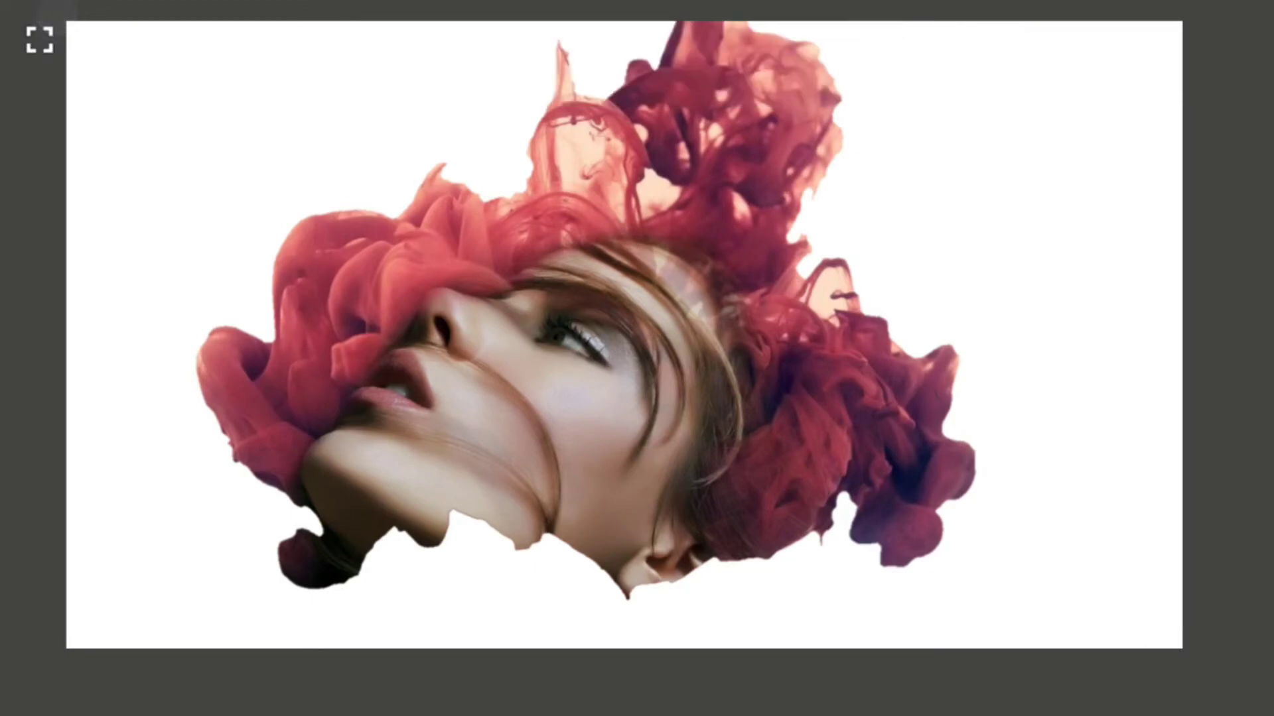
pyautogui.scroll(5, 812, 298)
pyautogui.scroll(1, 812, 298)
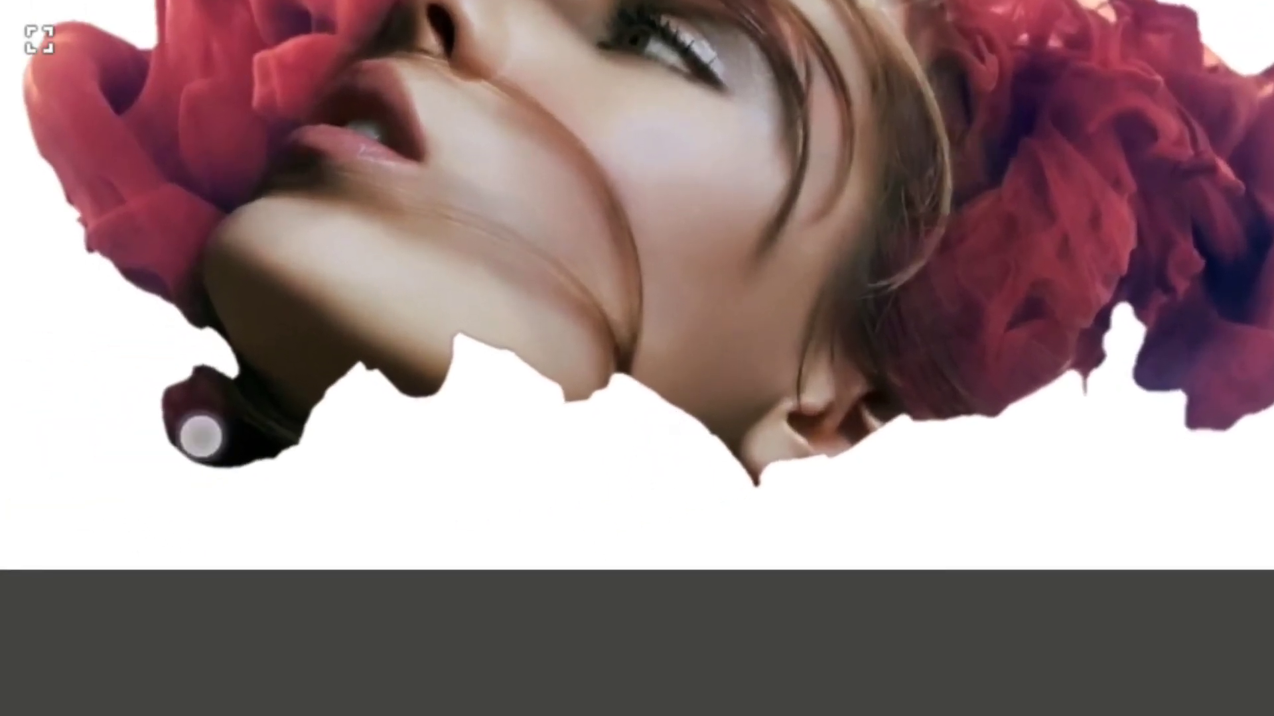
pyautogui.moveTo(776, 425); pyautogui.dragTo(981, 346)
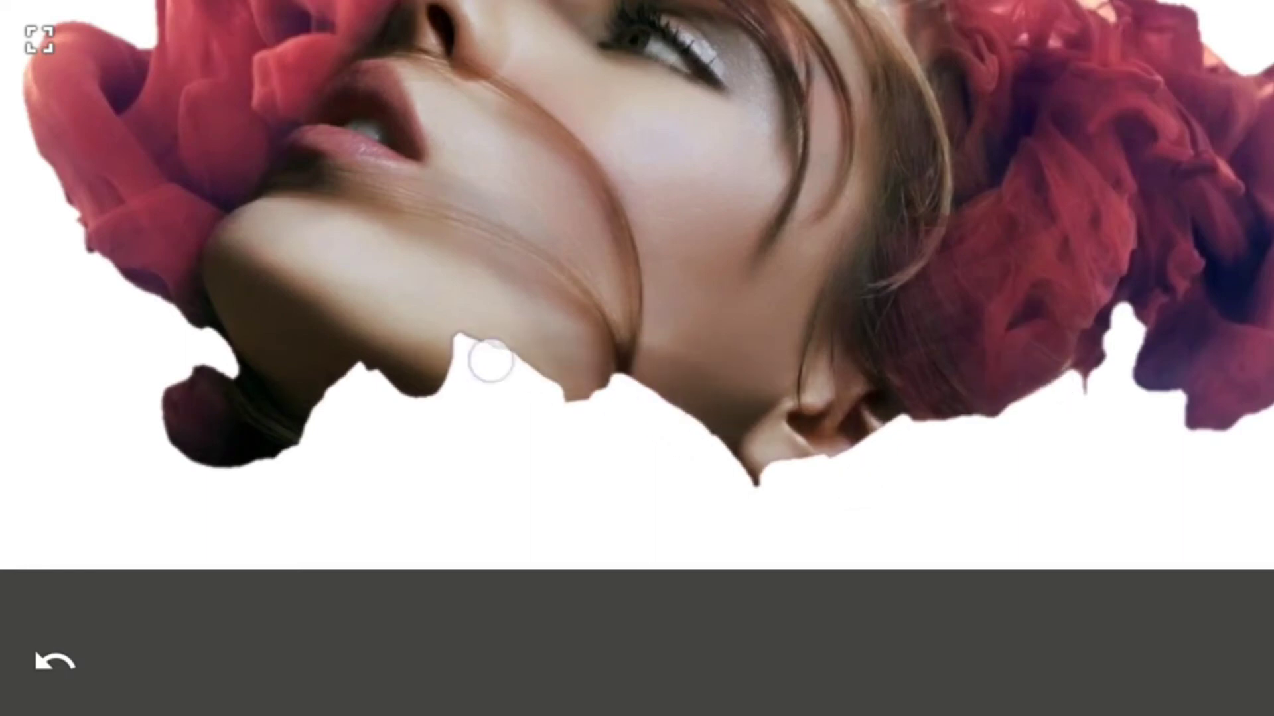
pyautogui.scroll(-5, 495, 428)
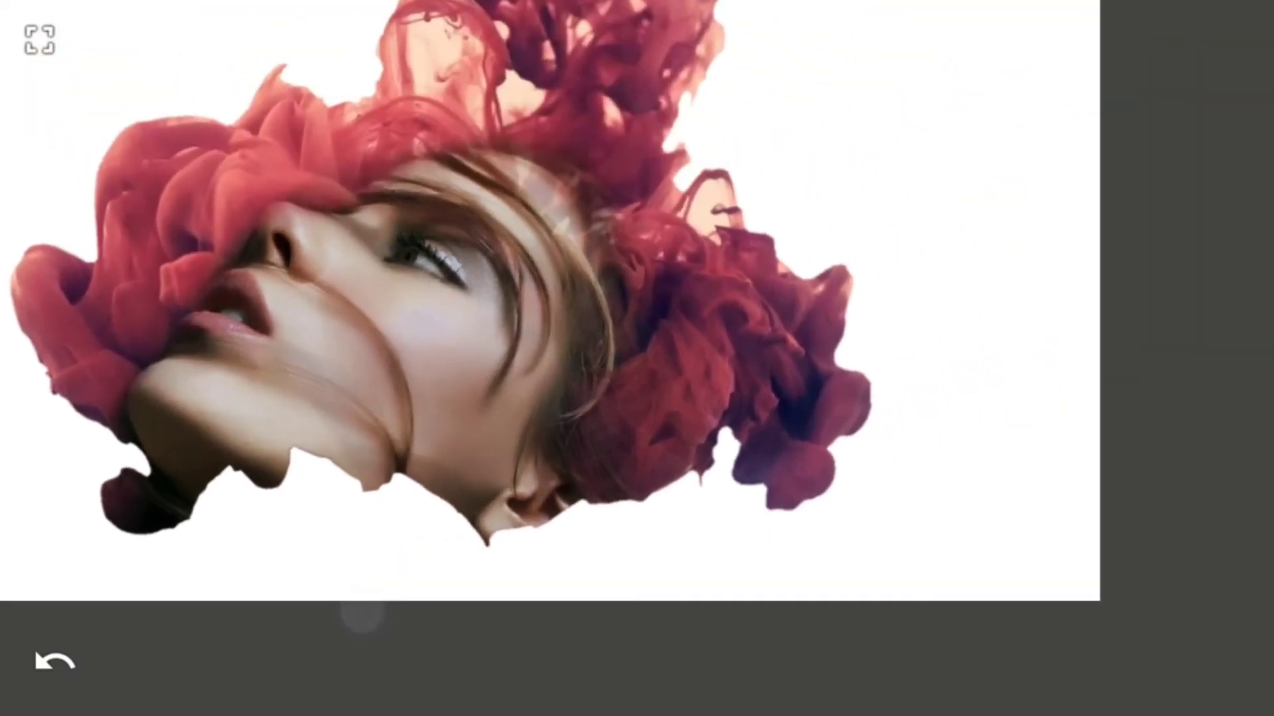
pyautogui.scroll(-2, 776, 428)
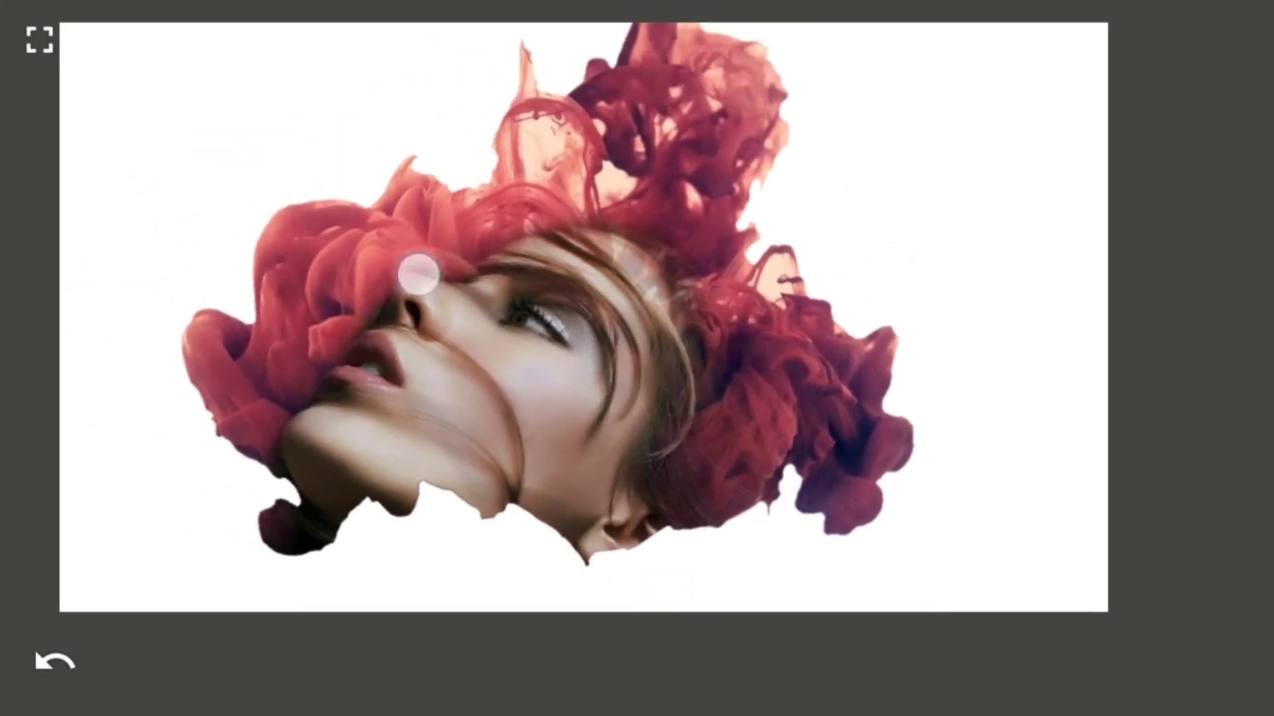
pyautogui.click(53, 624)
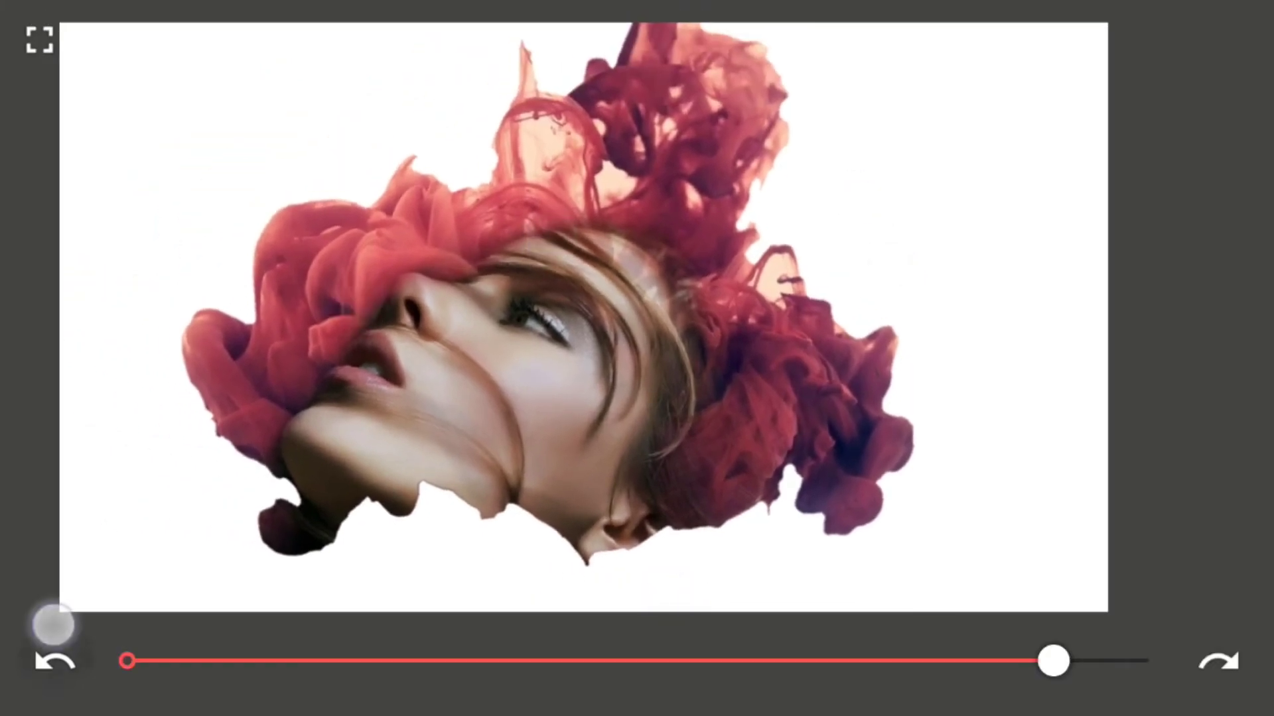
pyautogui.click(557, 506)
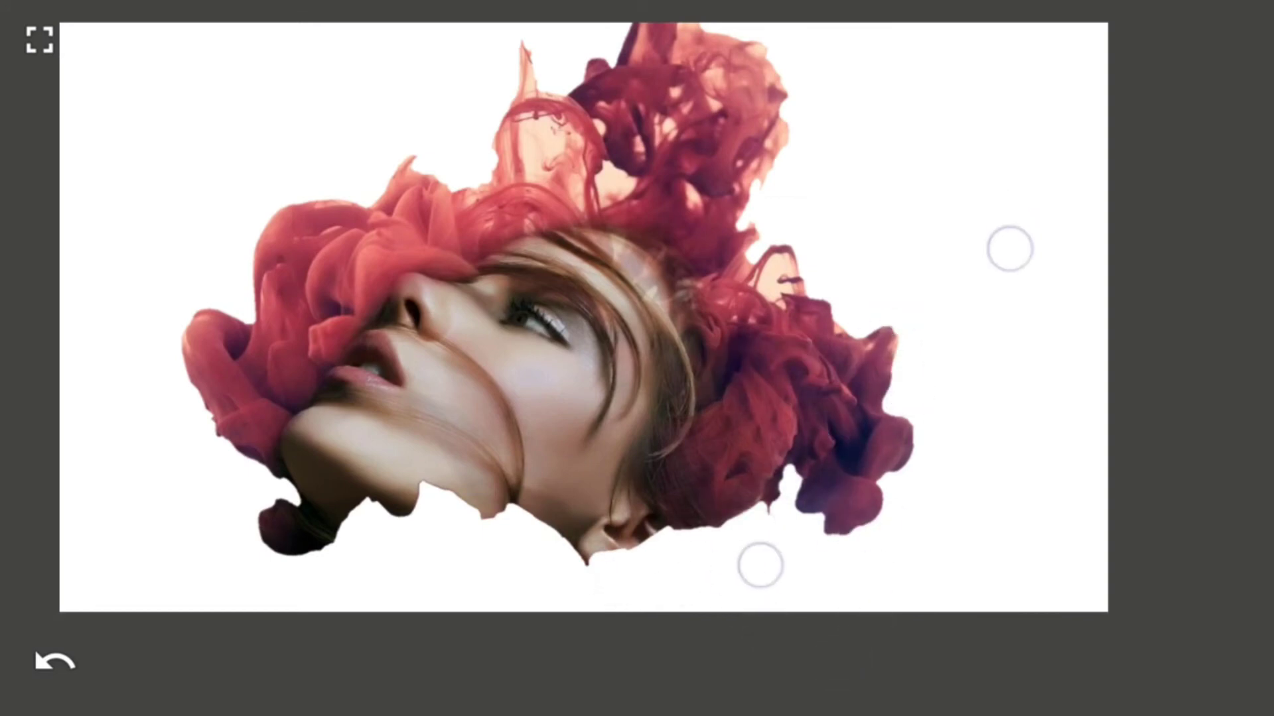
pyautogui.scroll(-3, 884, 406)
# - Import the yellow-orange glow image from the gallery as a new top layer
pyautogui.click(40, 38)
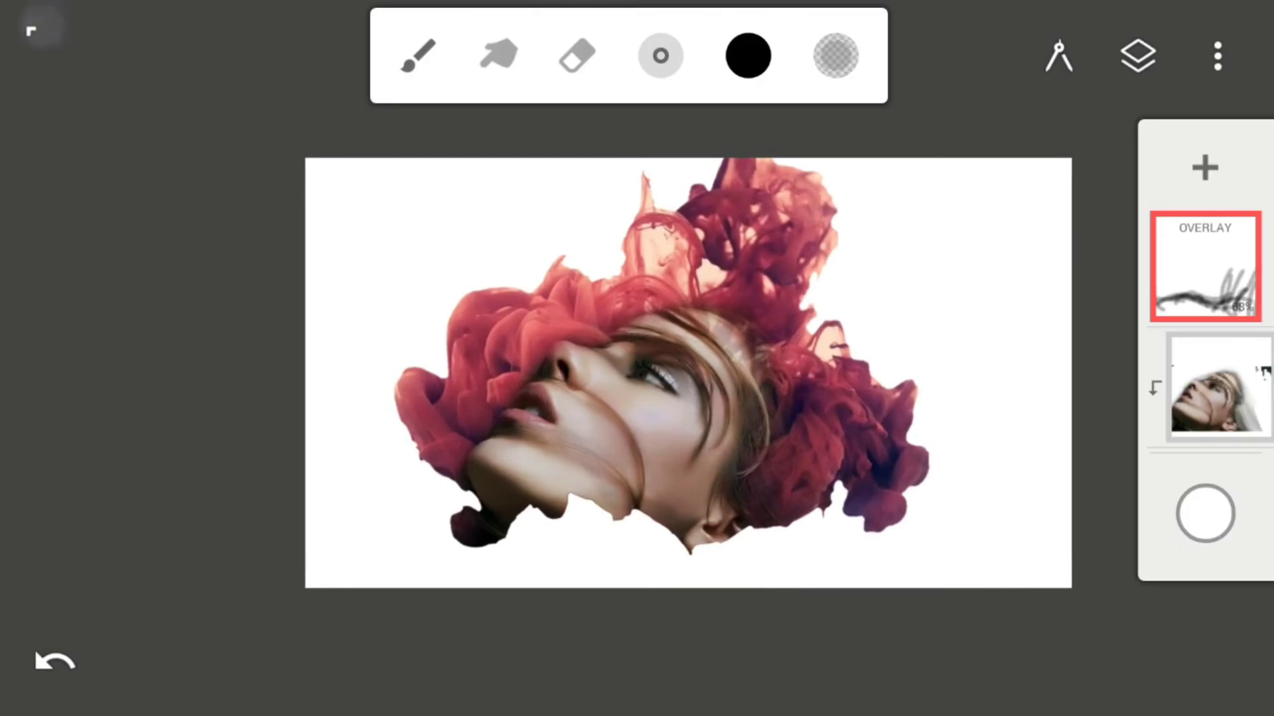
pyautogui.click(1204, 167)
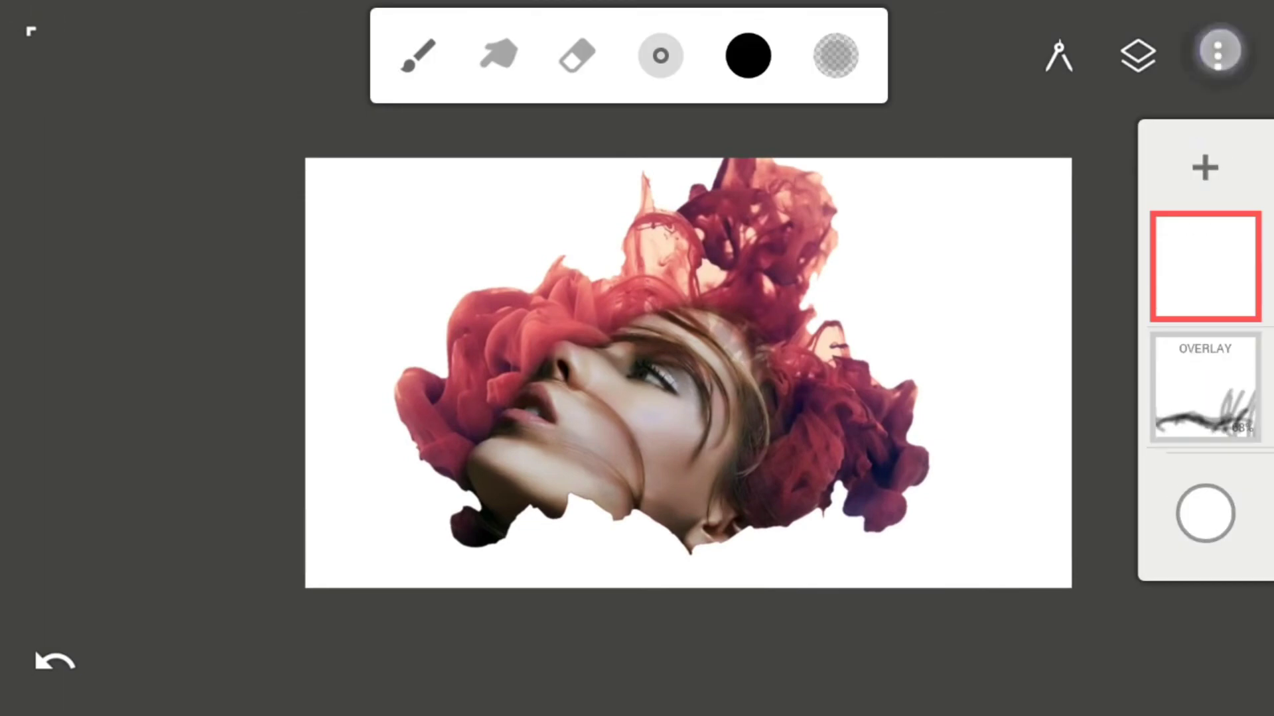
pyautogui.click(1218, 52)
pyautogui.click(913, 266)
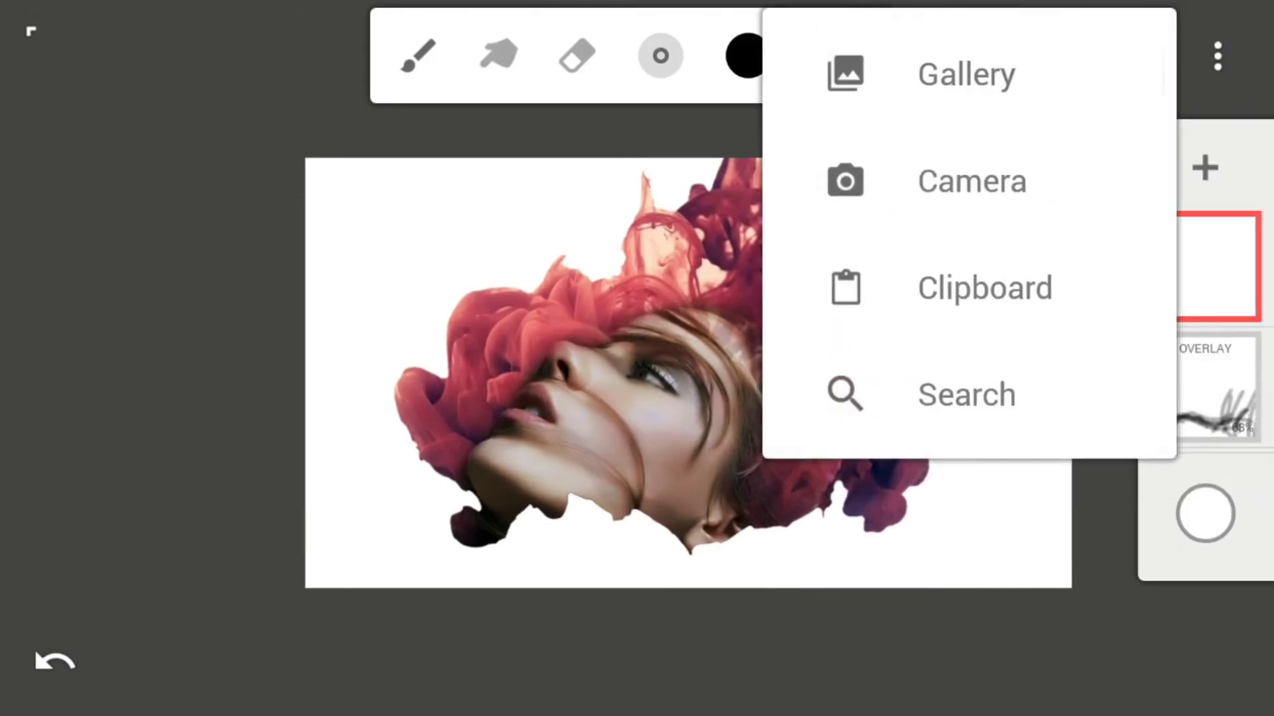
pyautogui.click(1035, 70)
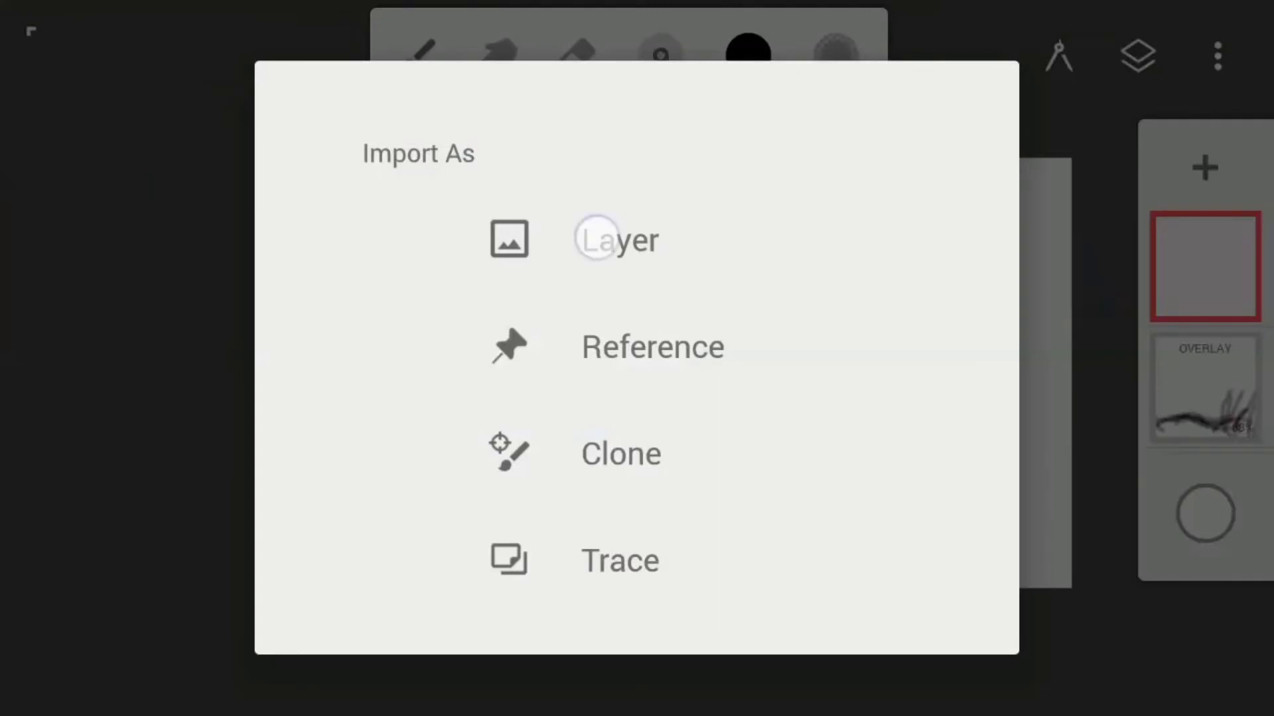
pyautogui.click(595, 238)
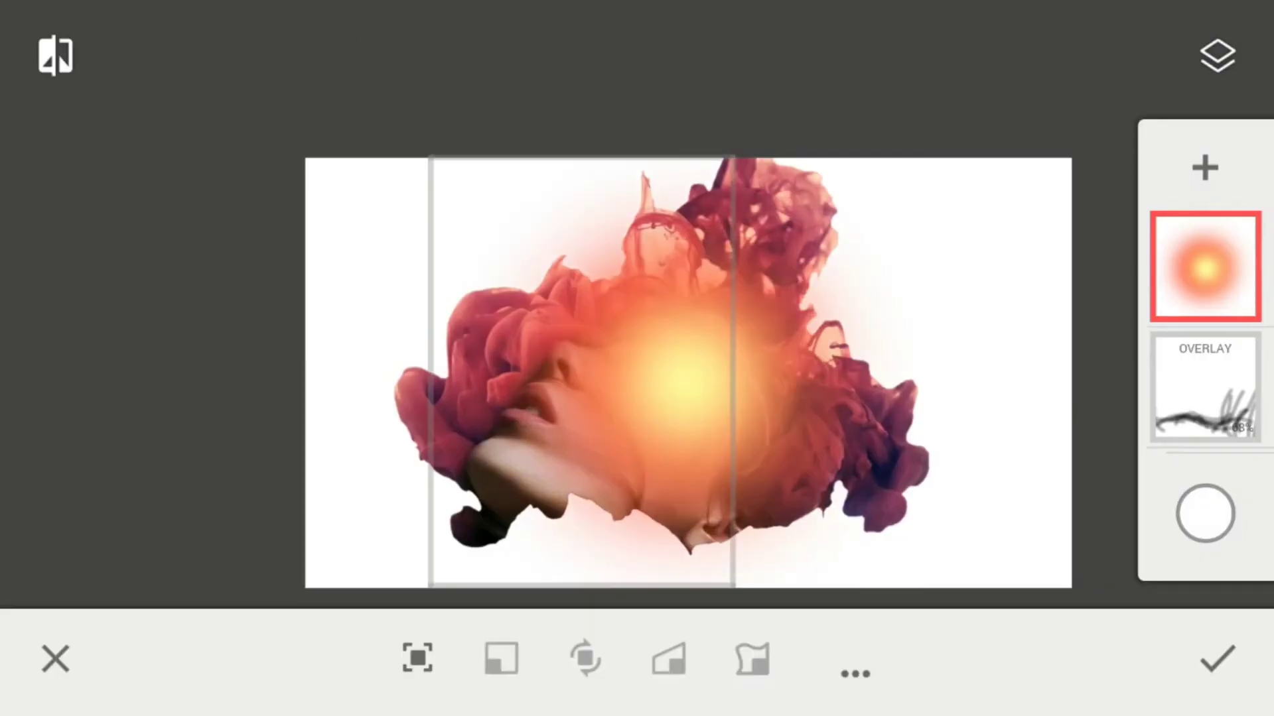
pyautogui.click(1224, 669)
# - Set the glow layer to Overlay blending at about 63% opacity
pyautogui.click(1230, 295)
pyautogui.click(1062, 104)
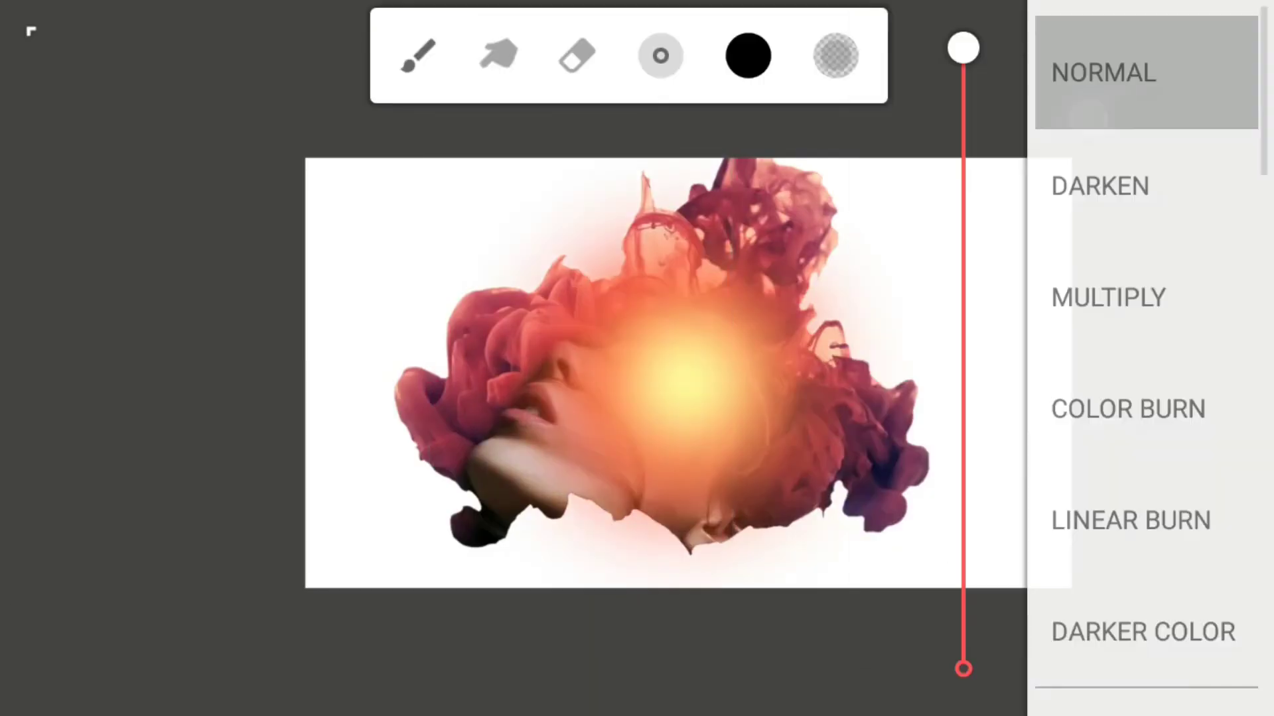
pyautogui.moveTo(1191, 423); pyautogui.dragTo(1242, 169)
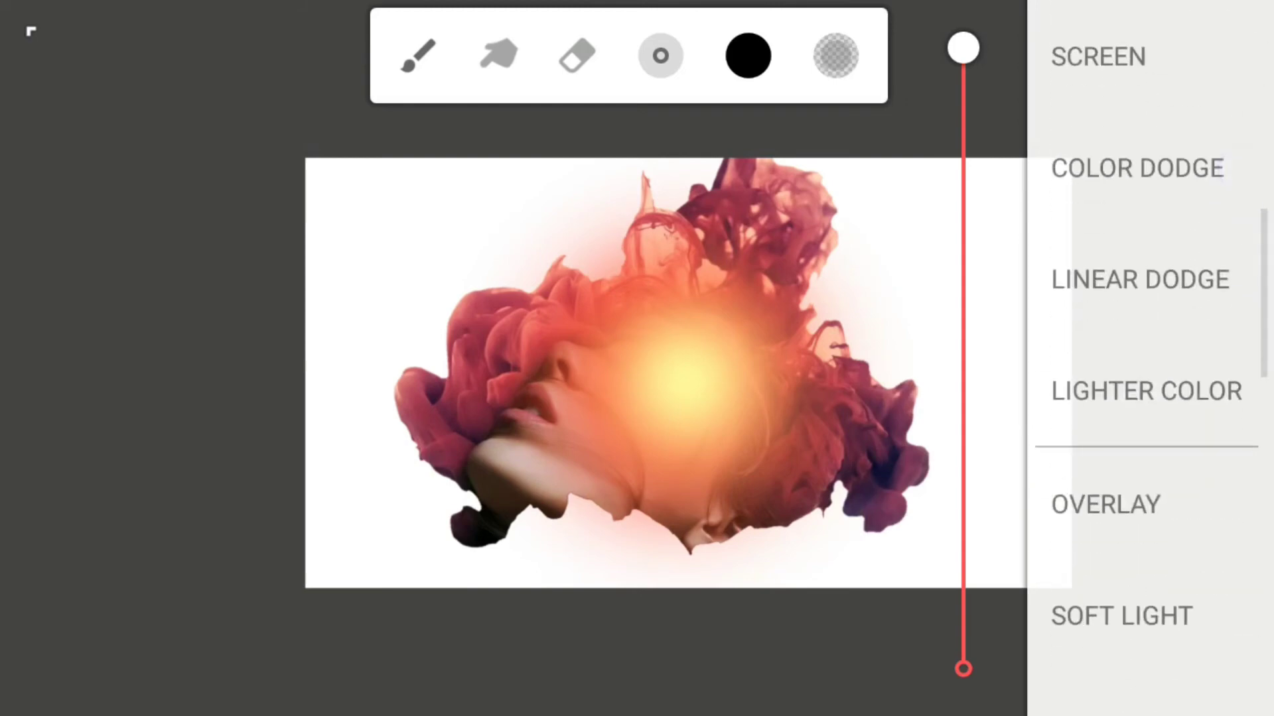
pyautogui.click(1157, 520)
pyautogui.moveTo(963, 49); pyautogui.dragTo(963, 264)
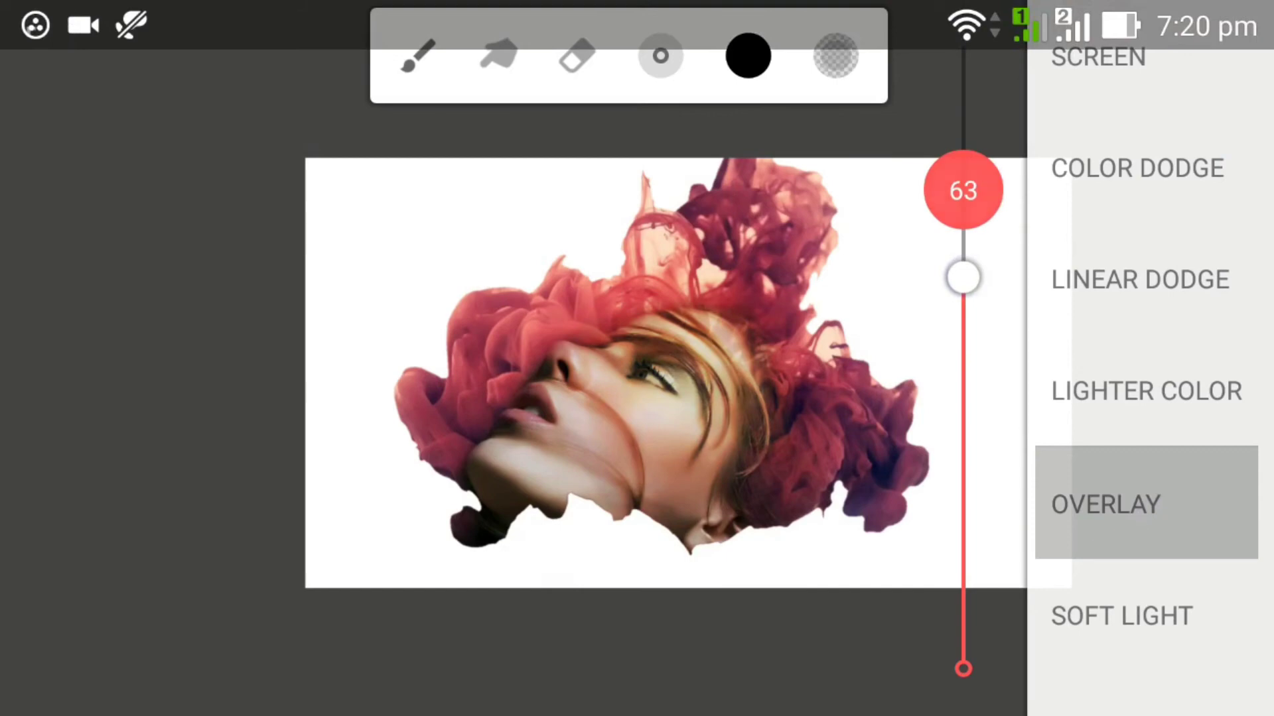
pyautogui.click(199, 398)
# - Transform the glow layer, enlarging and rotating it across the canvas
pyautogui.click(1051, 46)
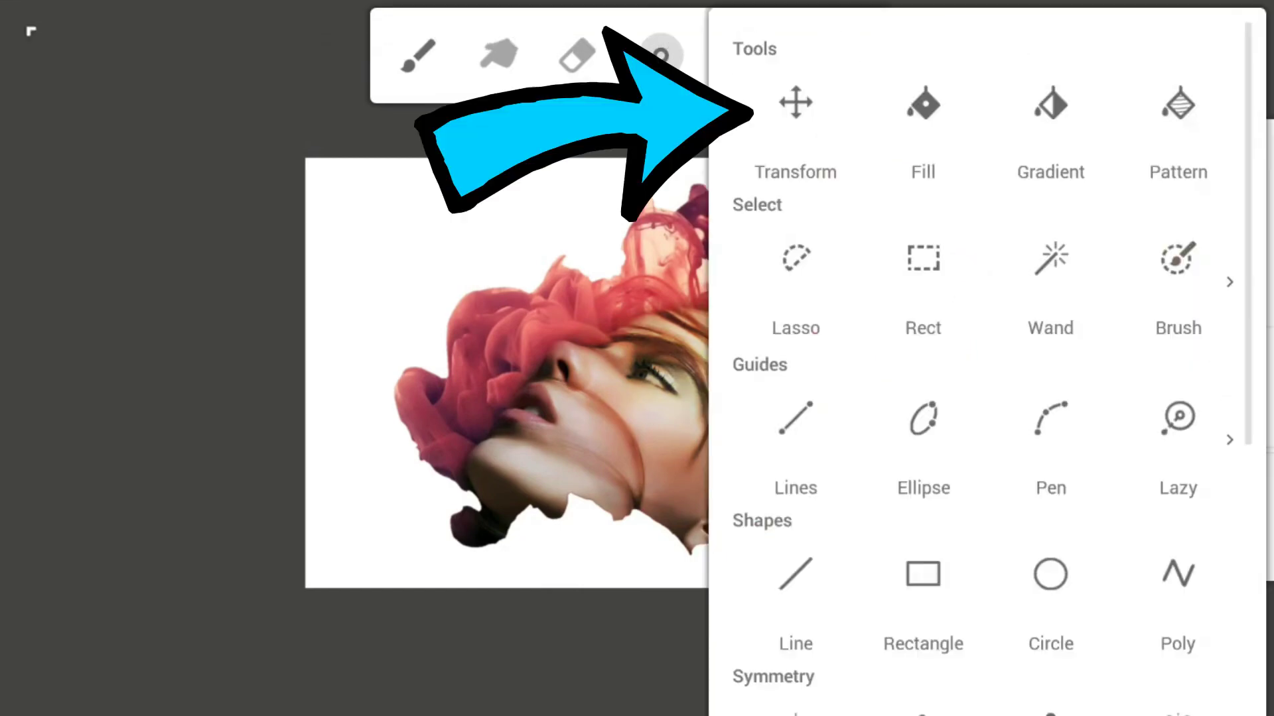
pyautogui.click(805, 130)
pyautogui.moveTo(591, 446)
pyautogui.mouseDown()
pyautogui.moveTo(524, 521)
pyautogui.moveTo(396, 435)
pyautogui.moveTo(388, 378)
pyautogui.moveTo(432, 316)
pyautogui.moveTo(432, 369)
pyautogui.moveTo(455, 394)
pyautogui.mouseUp()
pyautogui.moveTo(295, 326)
pyautogui.mouseDown()
pyautogui.moveTo(347, 389)
pyautogui.moveTo(347, 417)
pyautogui.mouseUp()
# - Import the red-pink glow image from the gallery as a new top layer
pyautogui.click(1214, 662)
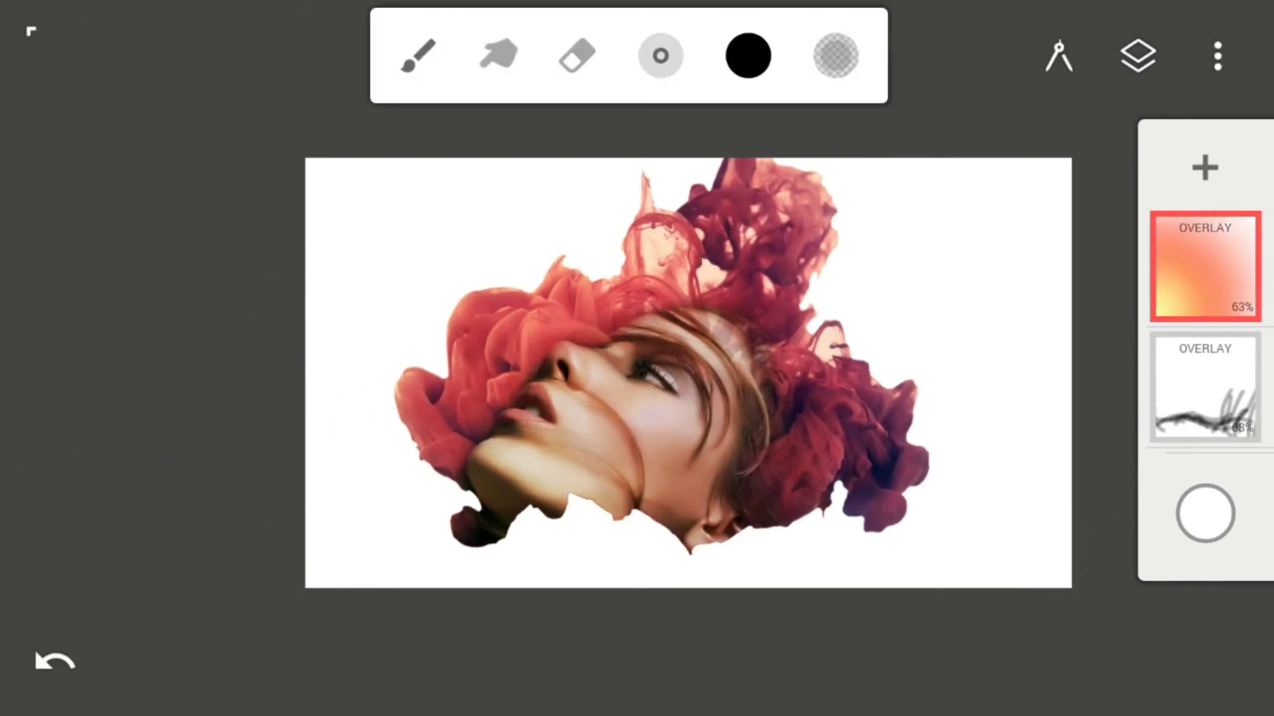
pyautogui.click(1205, 168)
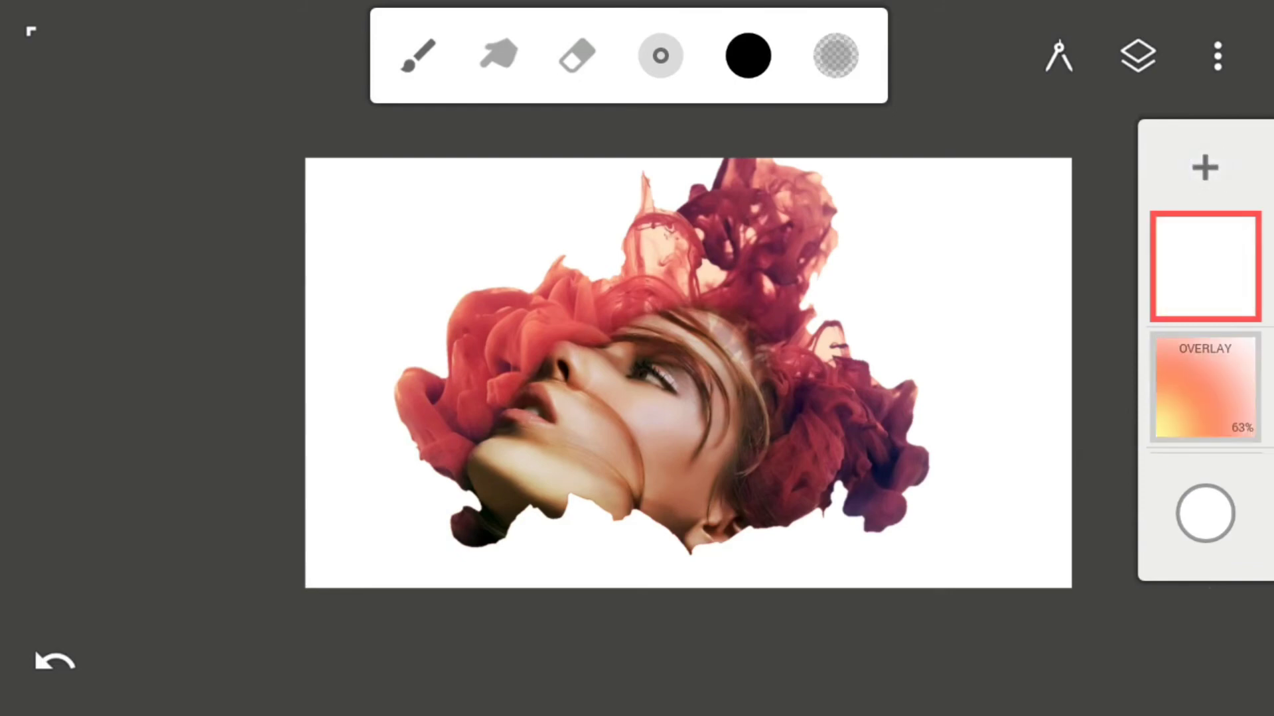
pyautogui.click(1218, 56)
pyautogui.click(913, 272)
pyautogui.click(995, 60)
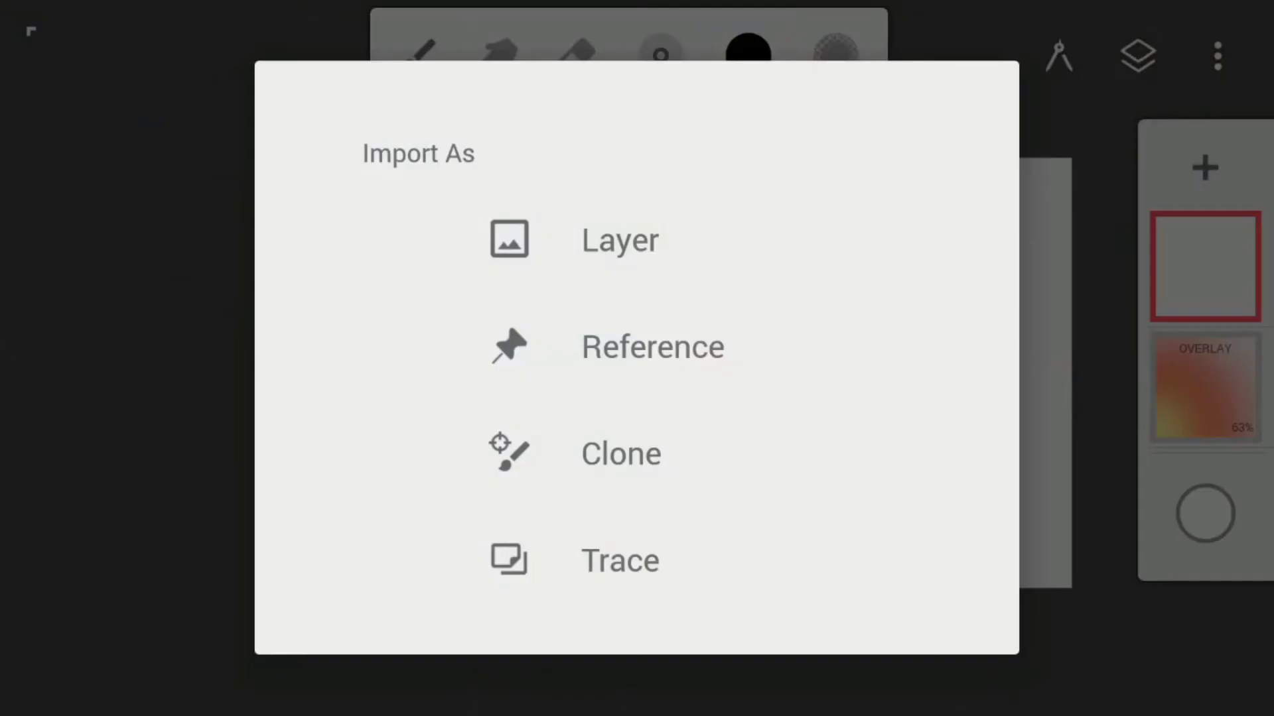
pyautogui.click(655, 243)
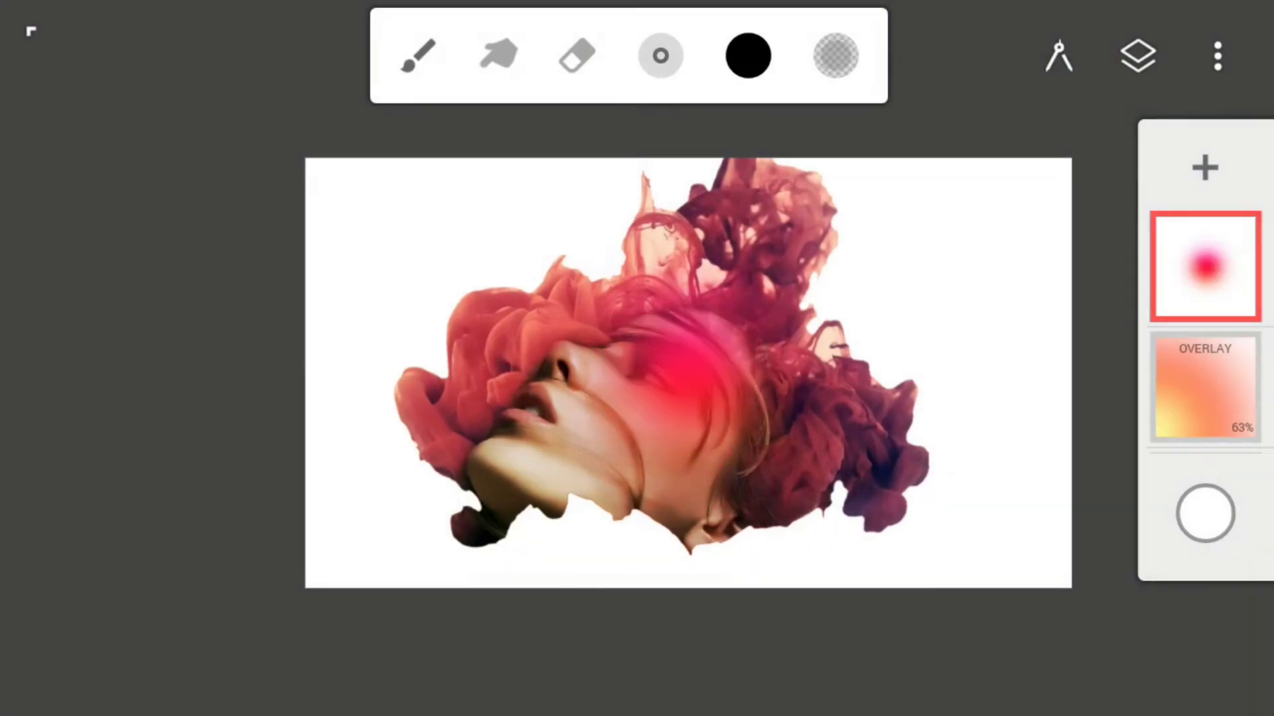
pyautogui.click(1237, 671)
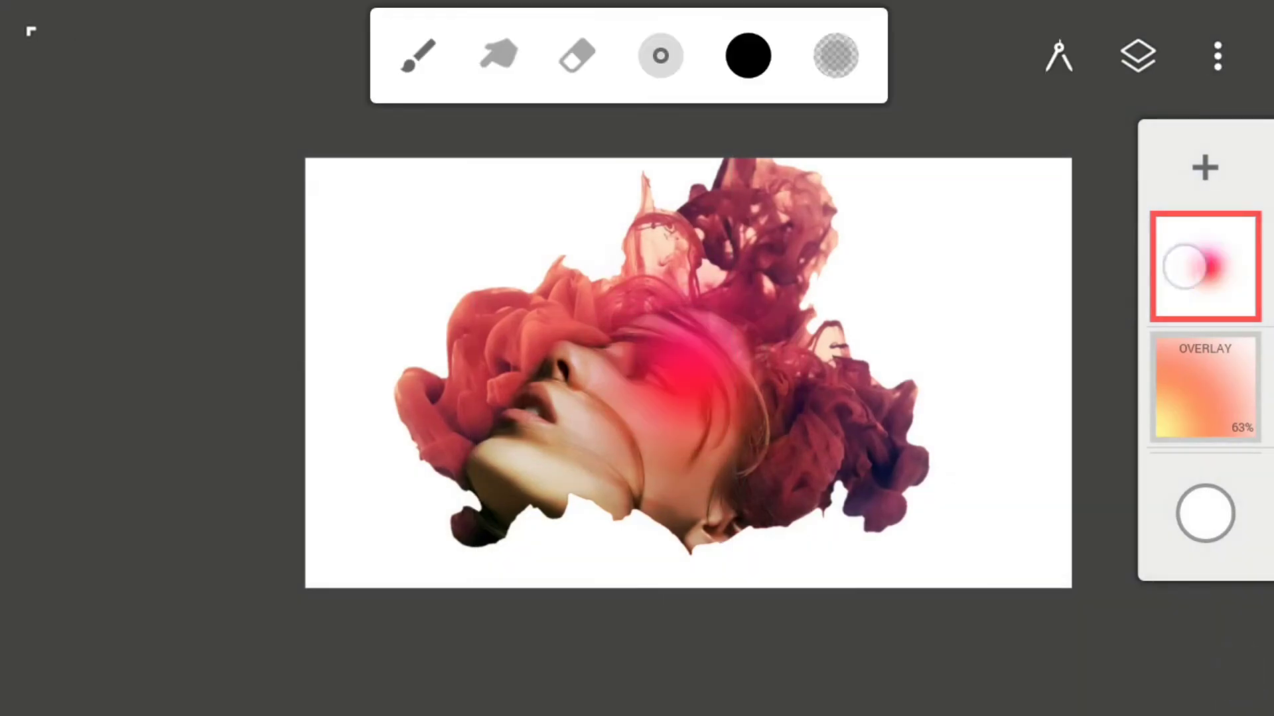
# - Set the red glow layer to Overlay blending at 67% opacity
pyautogui.click(1205, 266)
pyautogui.click(1061, 104)
pyautogui.scroll(-5, 1194, 284)
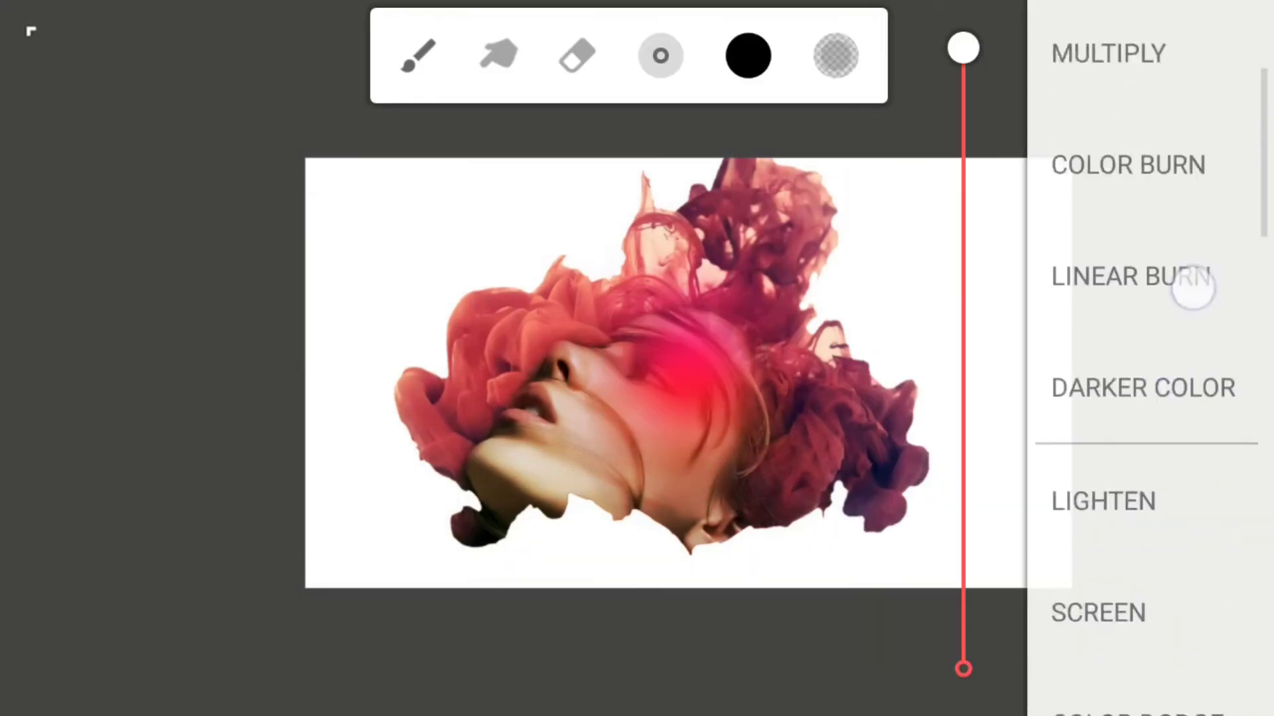
pyautogui.scroll(-5, 1194, 284)
pyautogui.scroll(-8, 1221, 227)
pyautogui.click(1105, 420)
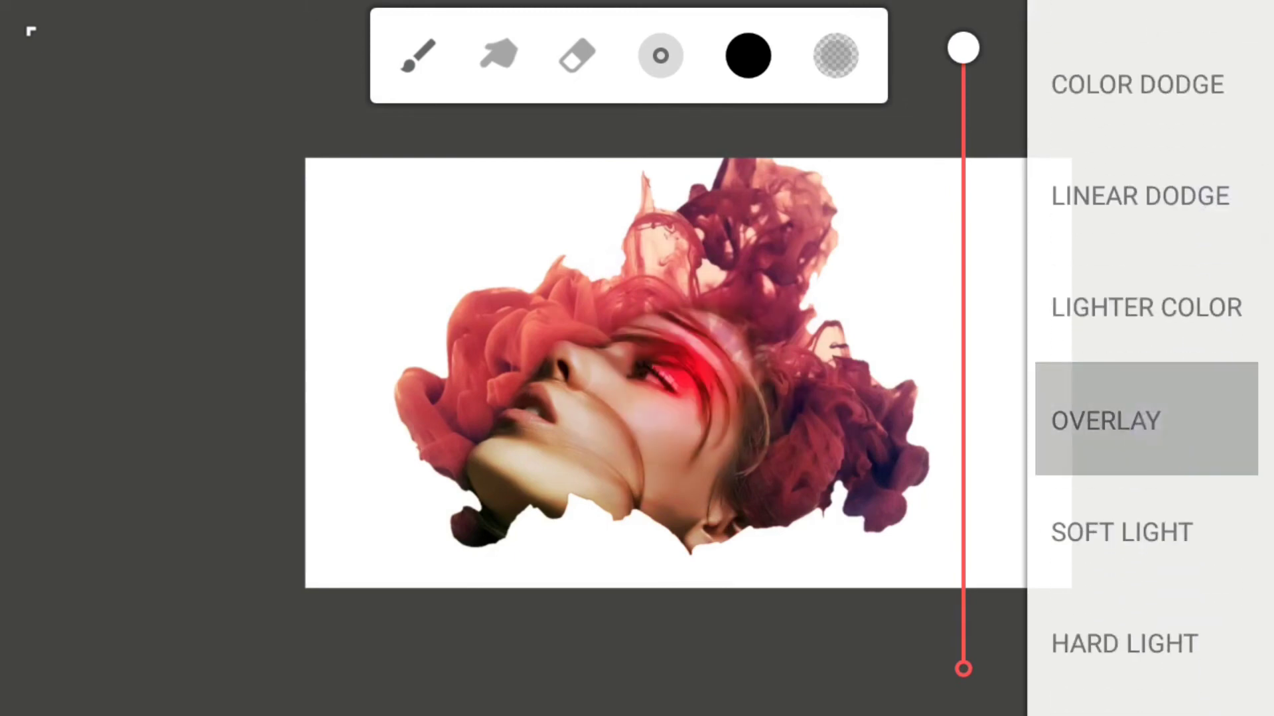
pyautogui.moveTo(963, 48)
pyautogui.mouseDown()
pyautogui.moveTo(966, 273)
pyautogui.moveTo(963, 219)
pyautogui.moveTo(959, 245)
pyautogui.mouseUp()
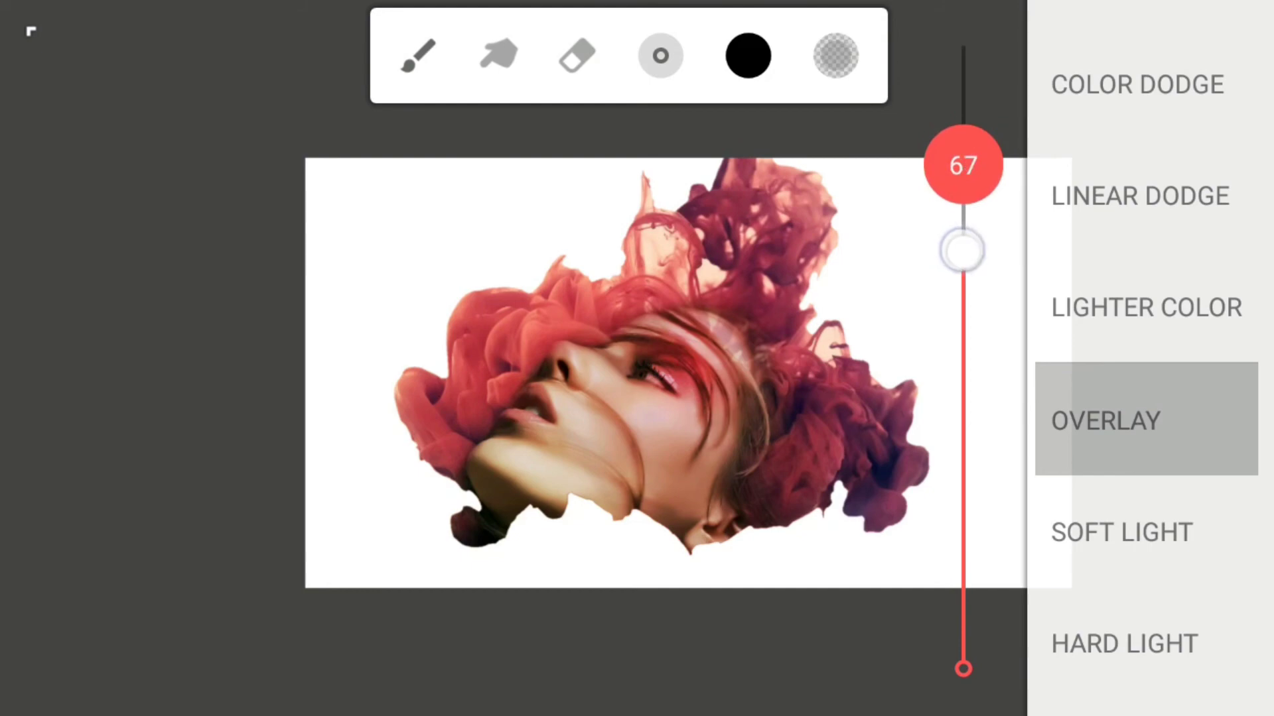
pyautogui.click(798, 302)
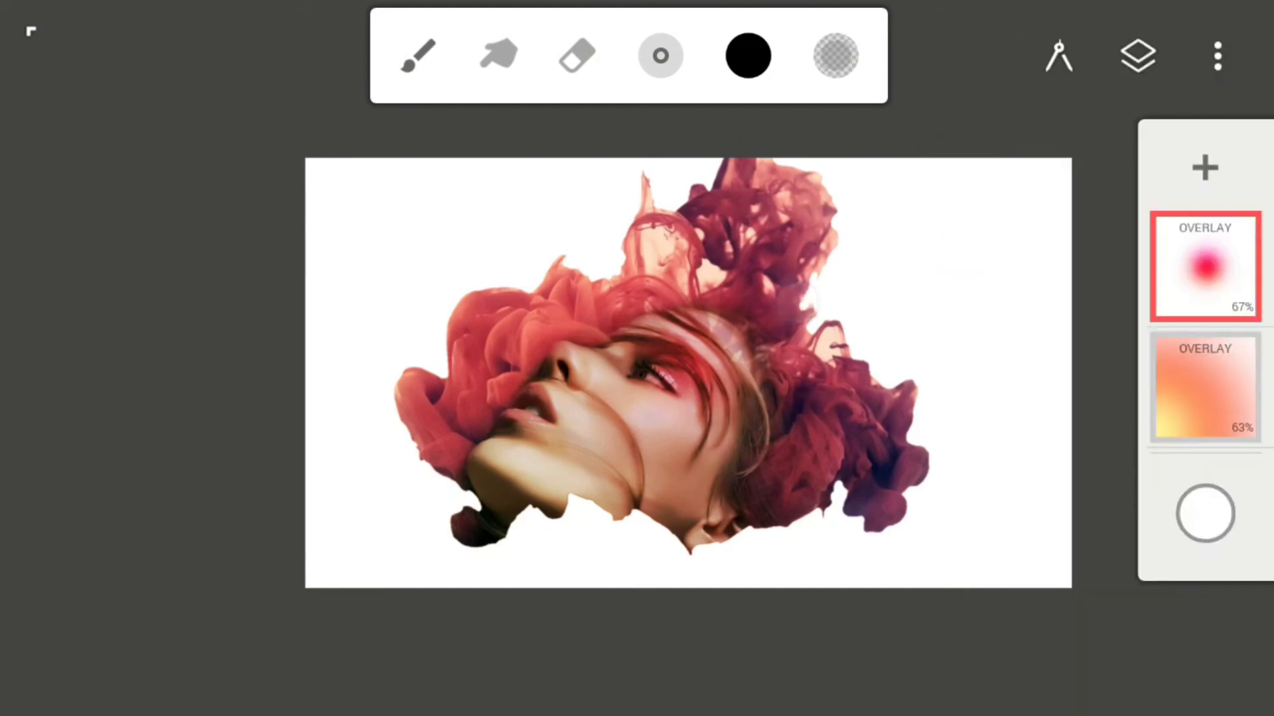
# - Transform the red glow layer, enlarging and rotating it over the whole portrait
pyautogui.click(1059, 55)
pyautogui.click(795, 106)
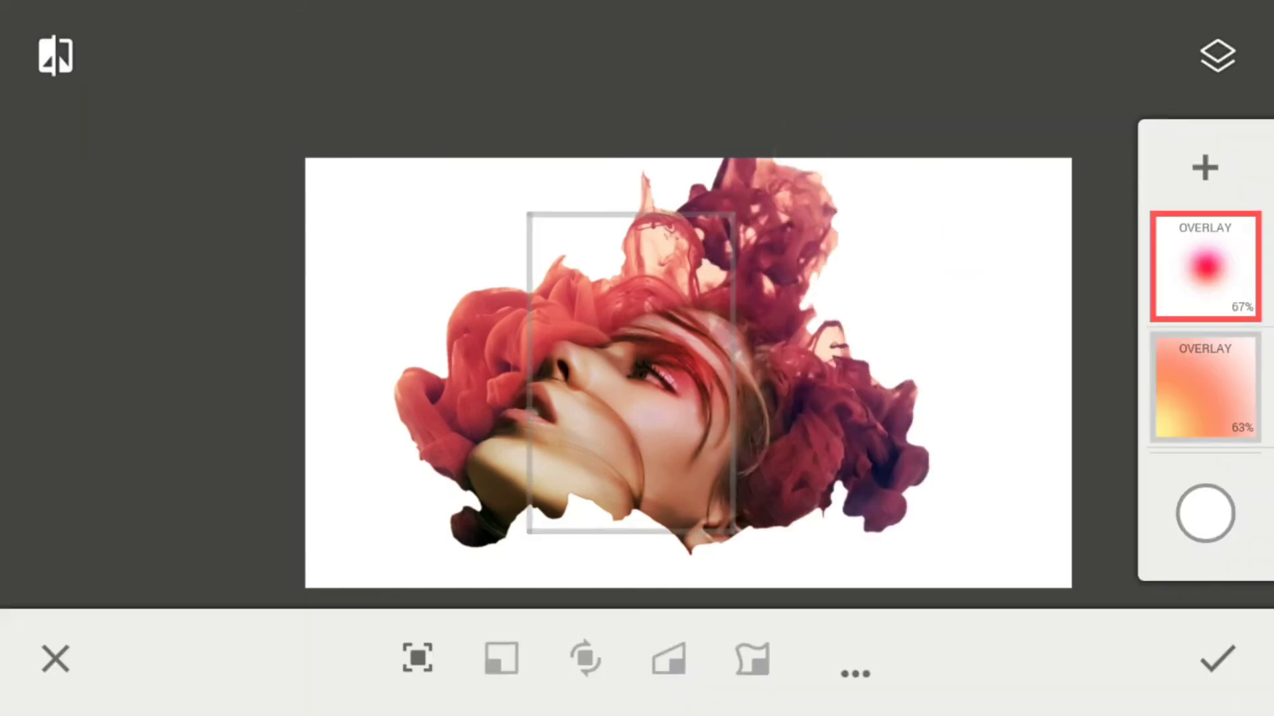
pyautogui.moveTo(760, 486)
pyautogui.mouseDown()
pyautogui.moveTo(855, 482)
pyautogui.moveTo(827, 464)
pyautogui.moveTo(742, 579)
pyautogui.moveTo(871, 387)
pyautogui.mouseUp()
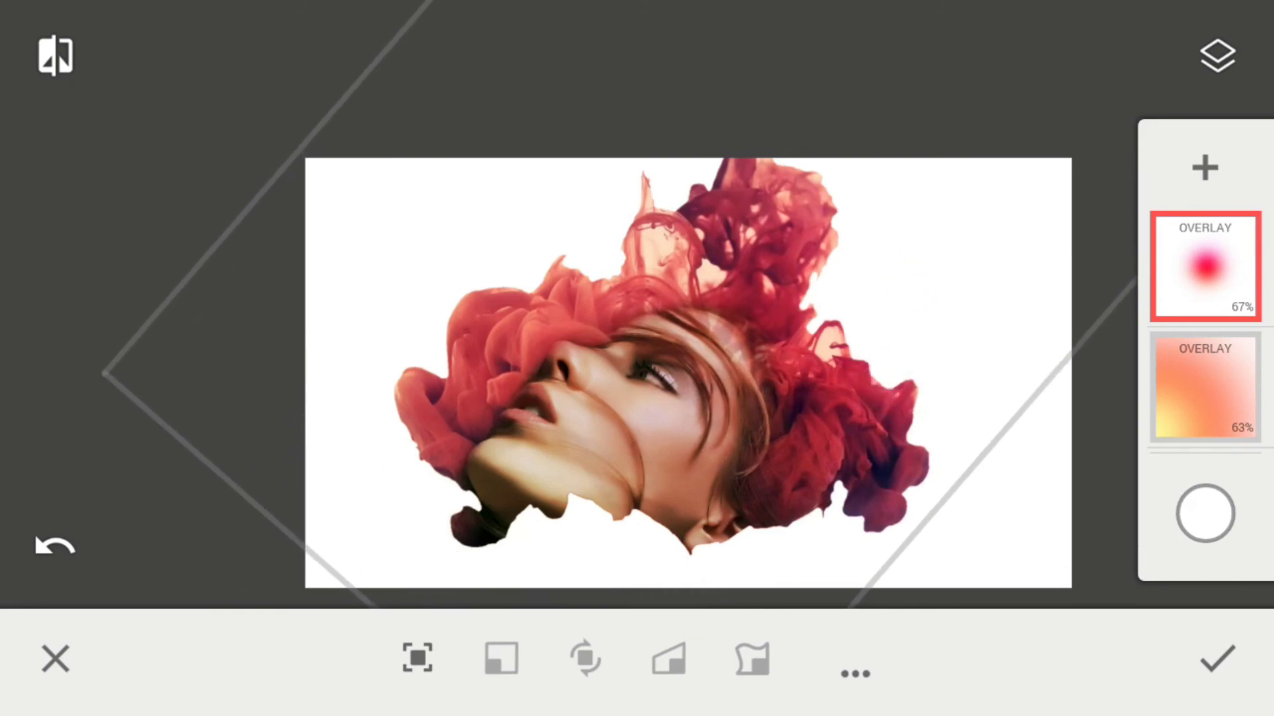
pyautogui.click(1230, 660)
# - Lower the red glow layer's opacity to about 52%
pyautogui.click(1226, 277)
pyautogui.moveTo(1105, 237)
pyautogui.mouseDown()
pyautogui.moveTo(1041, 237)
pyautogui.moveTo(1067, 237)
pyautogui.mouseUp()
pyautogui.click(726, 607)
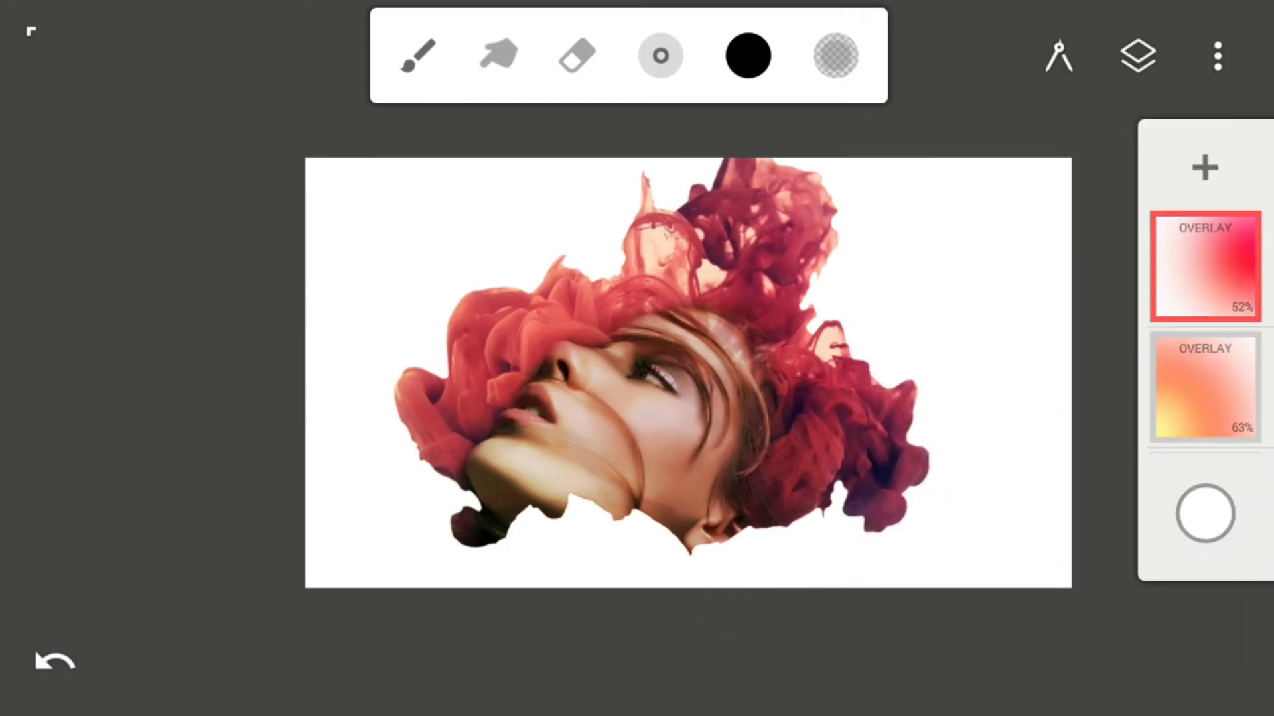
# - Select the face layer and set its opacity to about 94%, after briefly trying 75%
pyautogui.scroll(-5, 1194, 313)
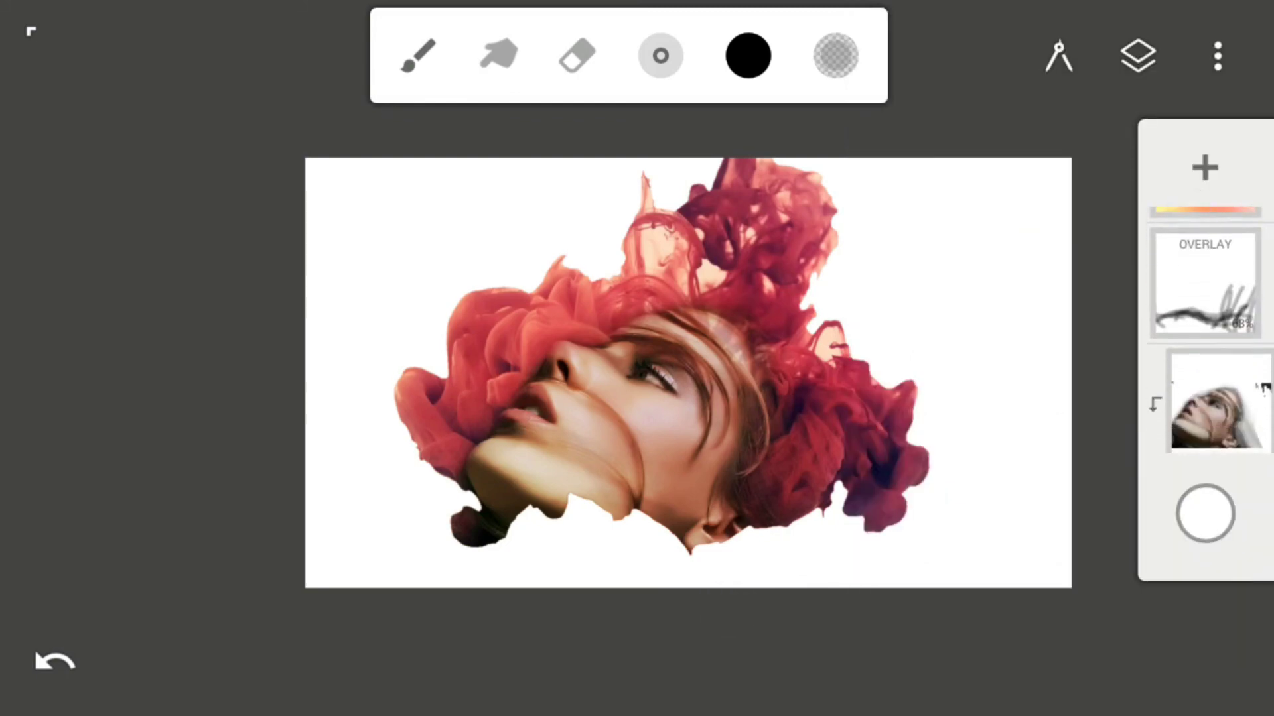
pyautogui.click(1214, 219)
pyautogui.click(1219, 274)
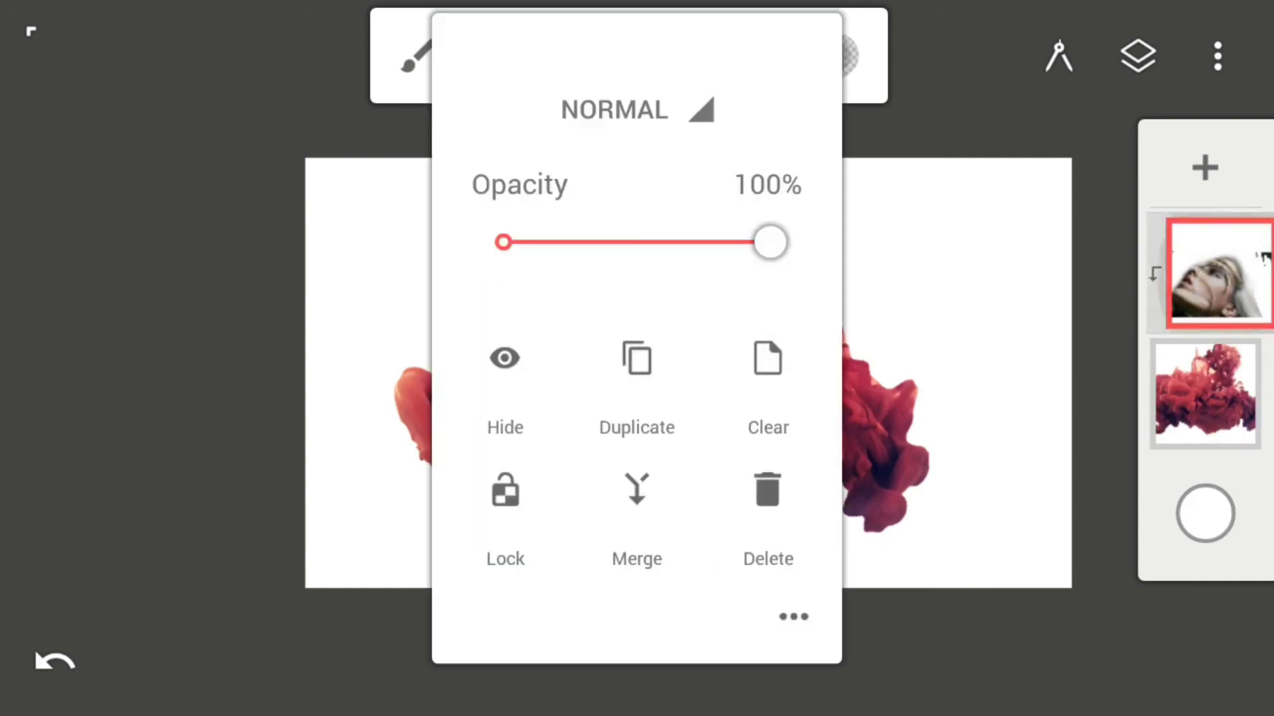
pyautogui.moveTo(770, 261); pyautogui.dragTo(705, 265)
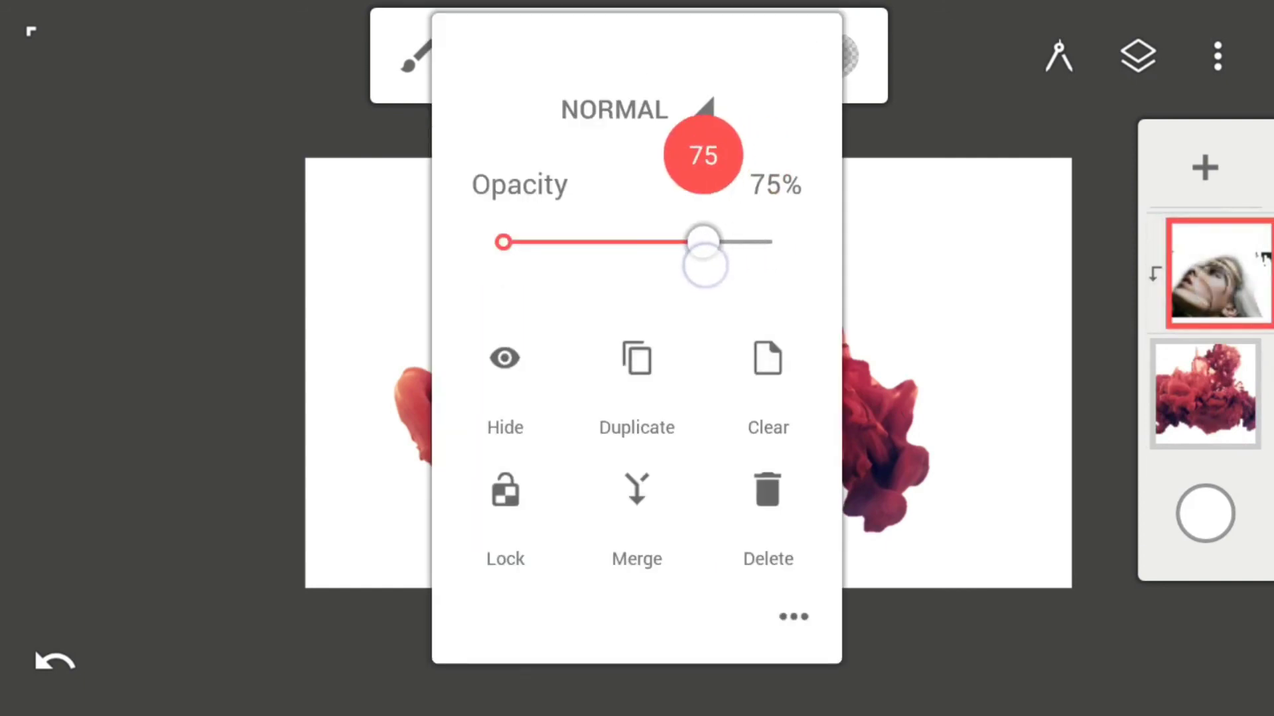
pyautogui.click(1001, 176)
pyautogui.click(1220, 273)
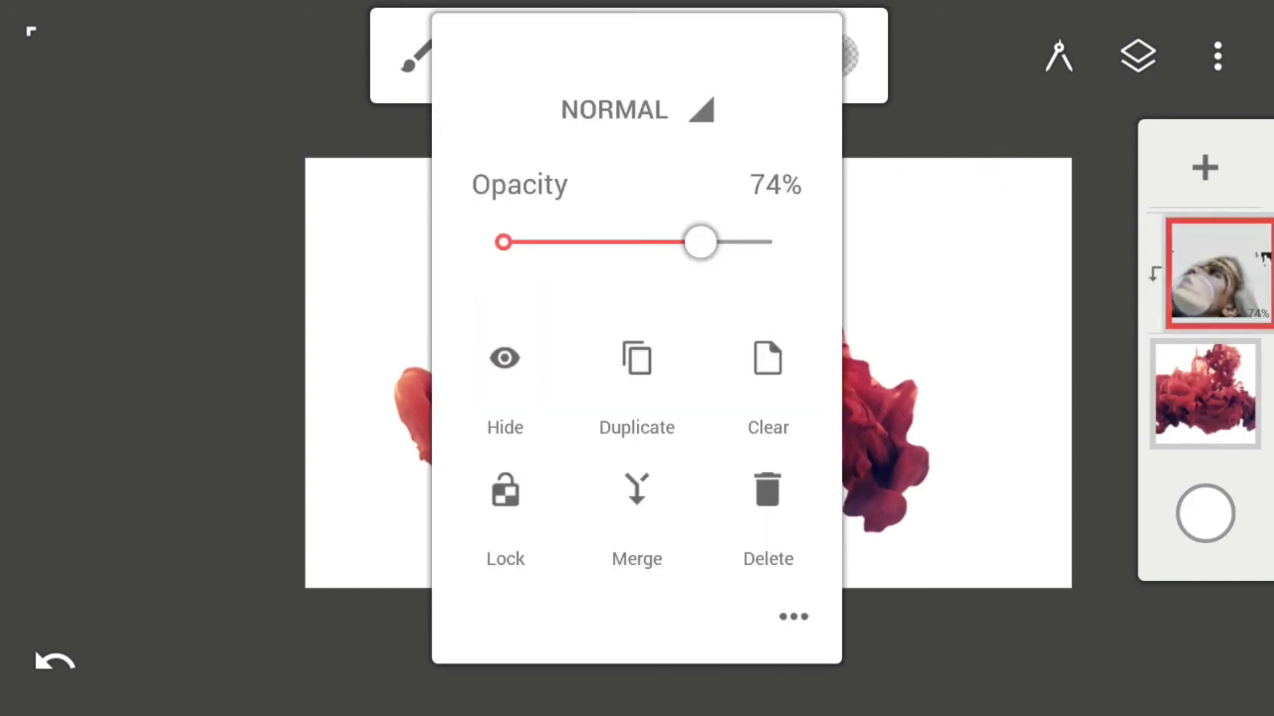
pyautogui.moveTo(720, 261); pyautogui.dragTo(764, 276)
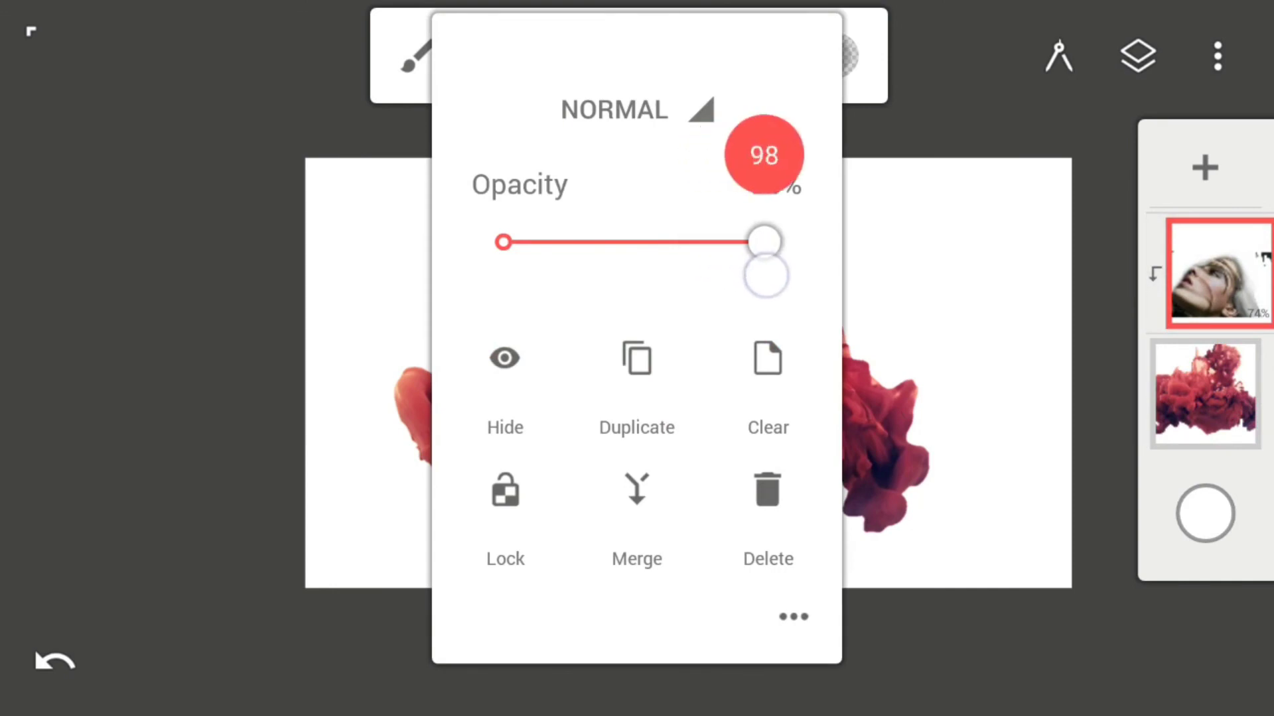
pyautogui.click(1024, 276)
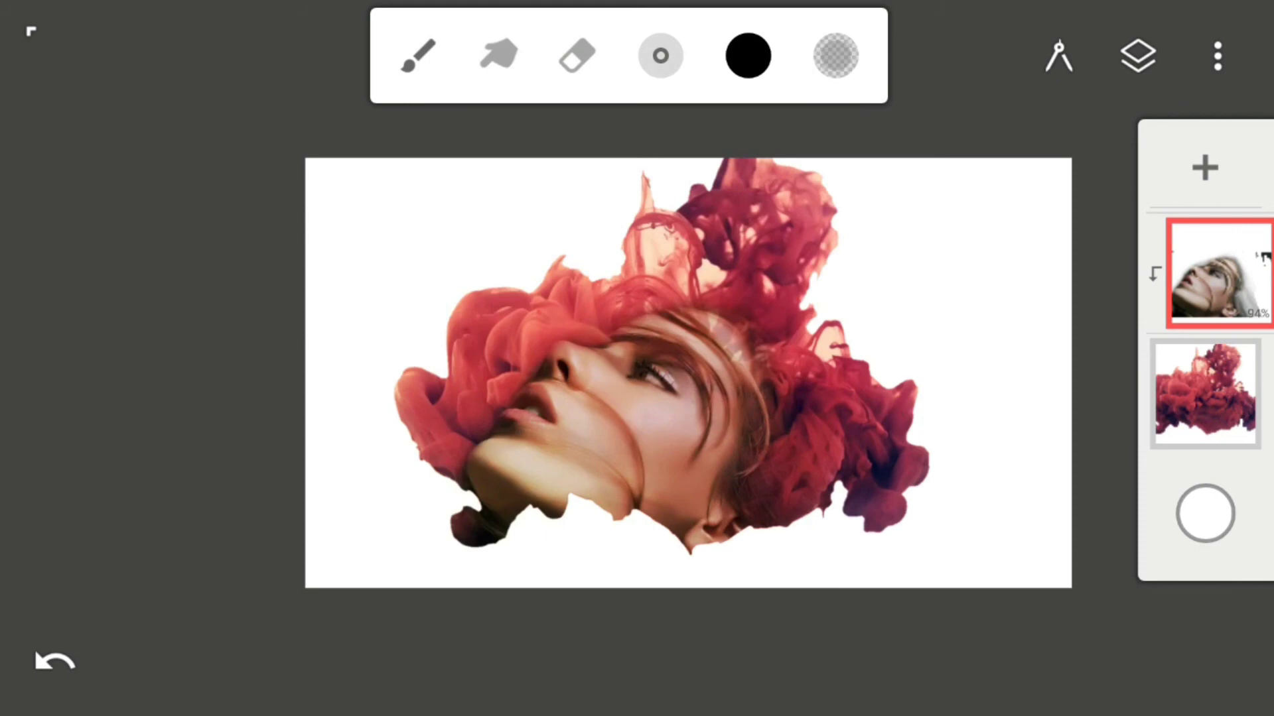
# - Export the artwork as the JPEG file Project 1.jpg
pyautogui.click(1232, 60)
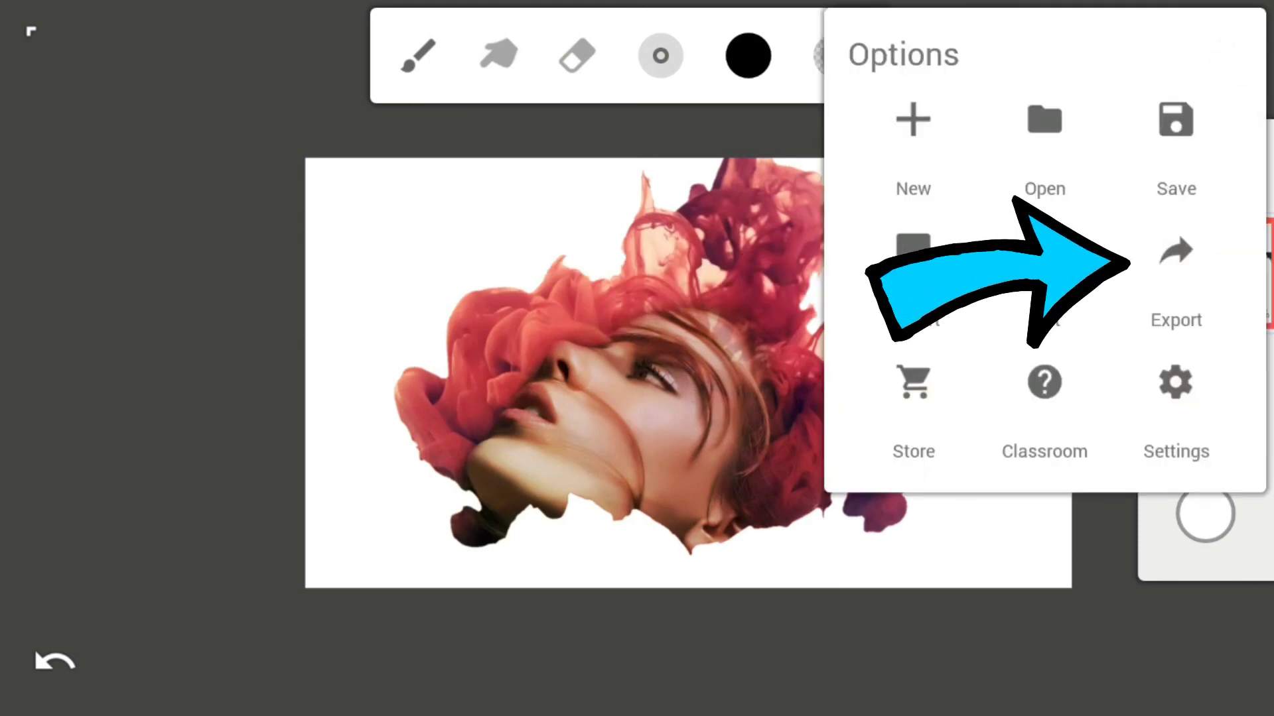
pyautogui.click(1175, 278)
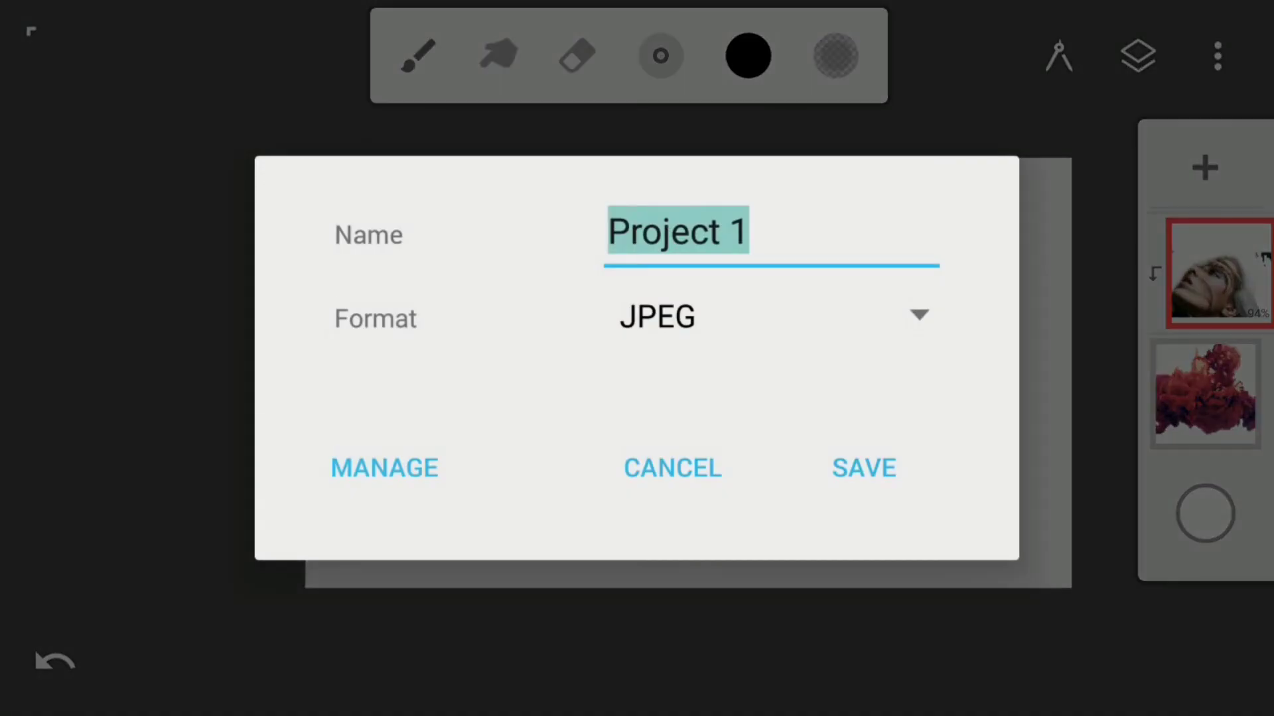
pyautogui.click(864, 468)
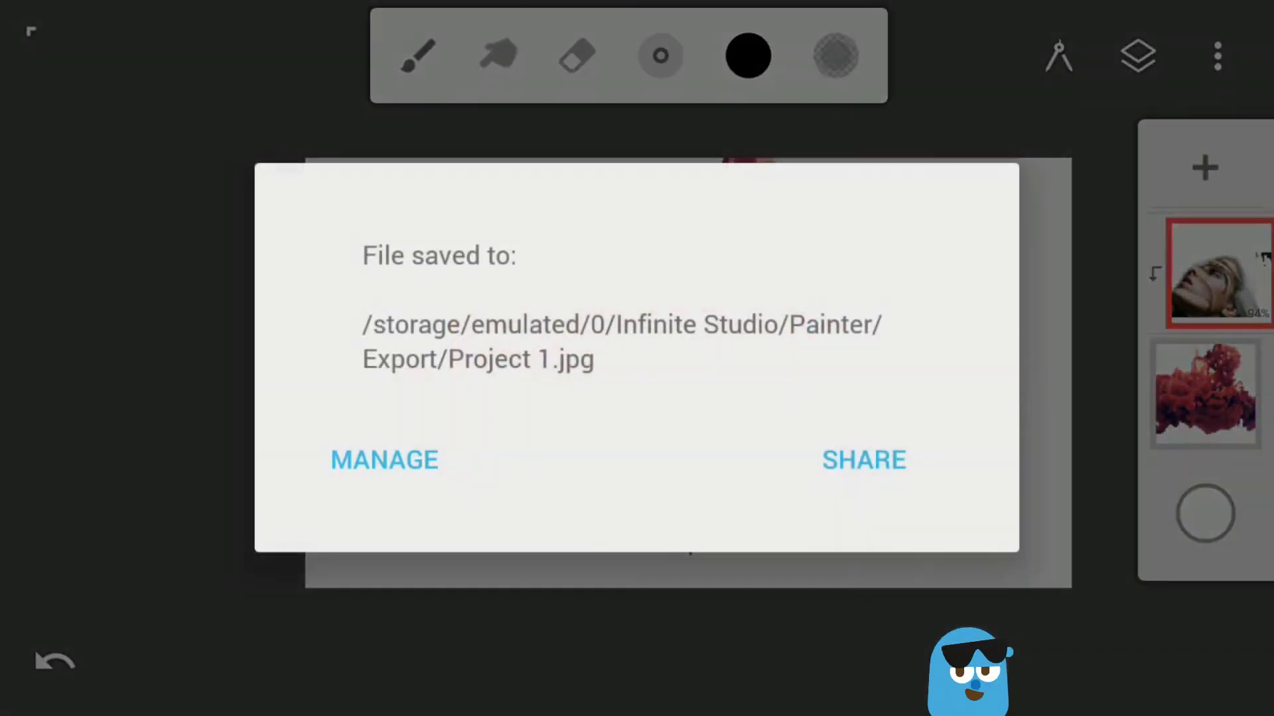